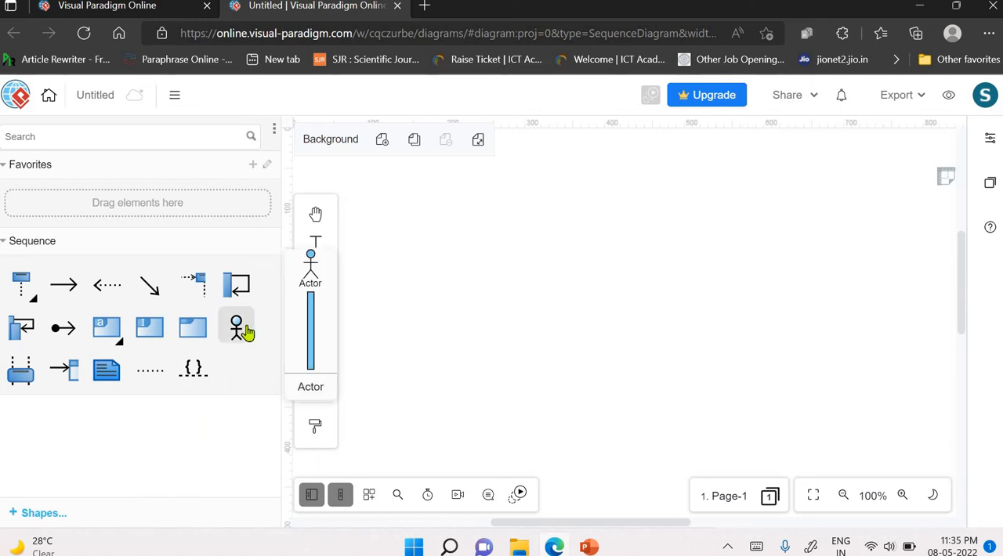
- Preview the Sequence palette shapes, including Frame, Interaction Use, Alt. Combined Fragment, Reply Message, Message and Create Message
mouse_move(194, 337)
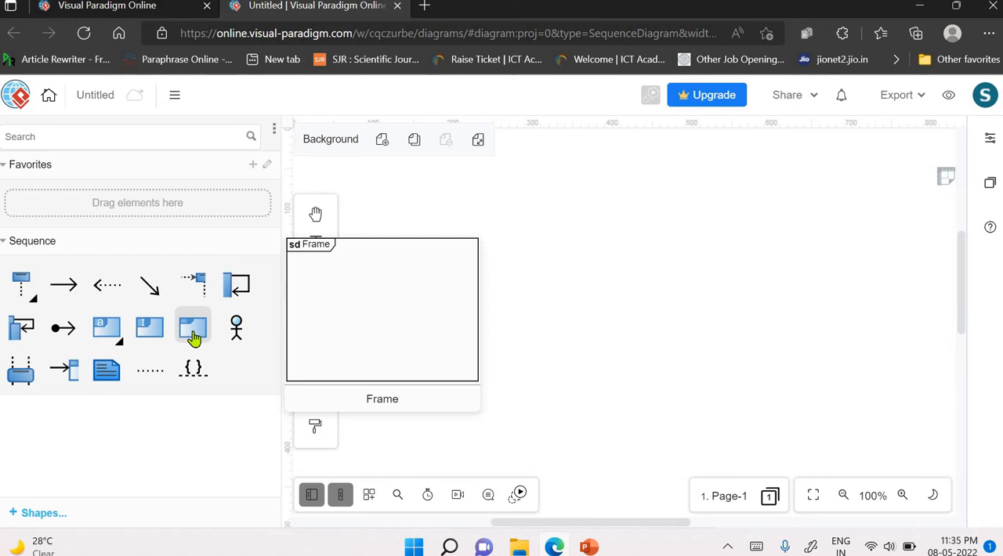
mouse_move(149, 339)
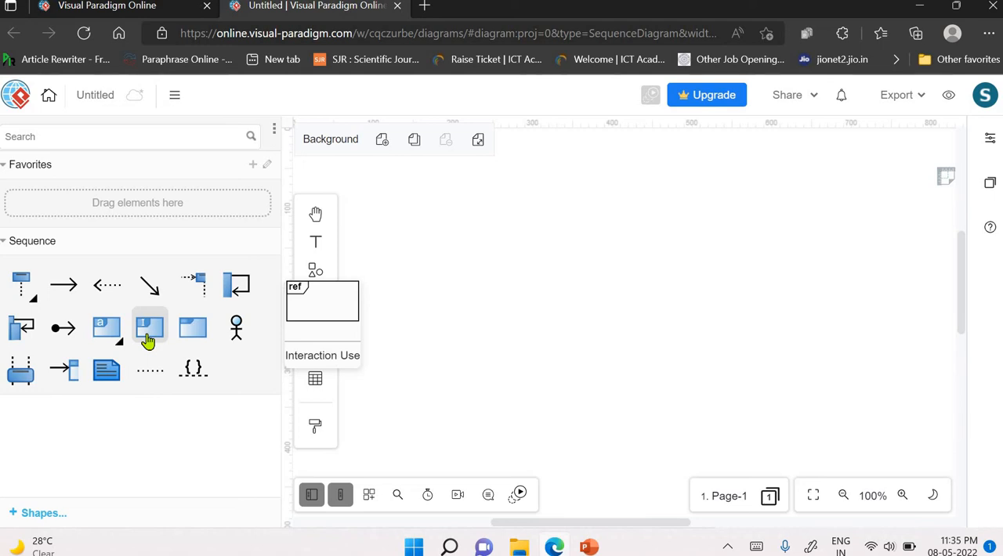
mouse_move(106, 329)
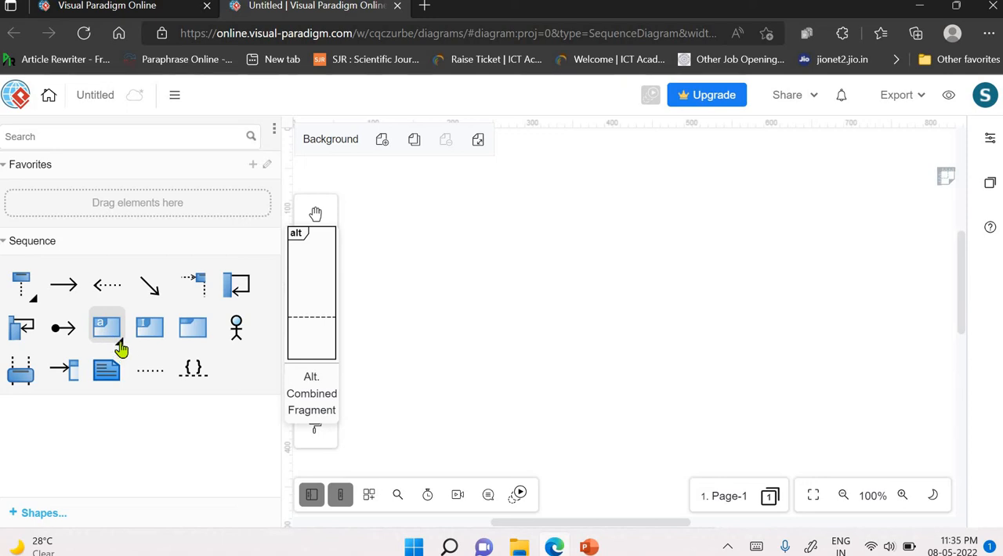
click(121, 347)
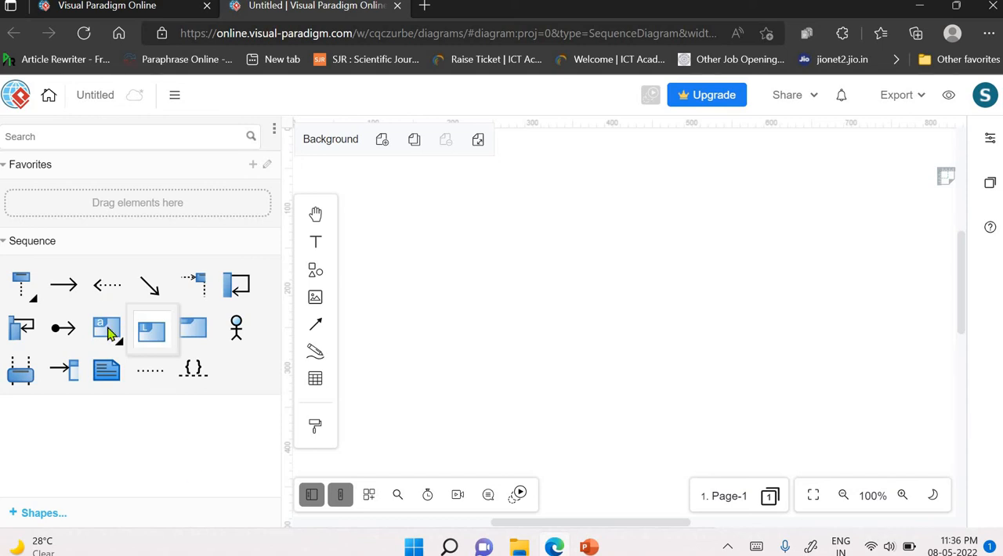
mouse_move(112, 296)
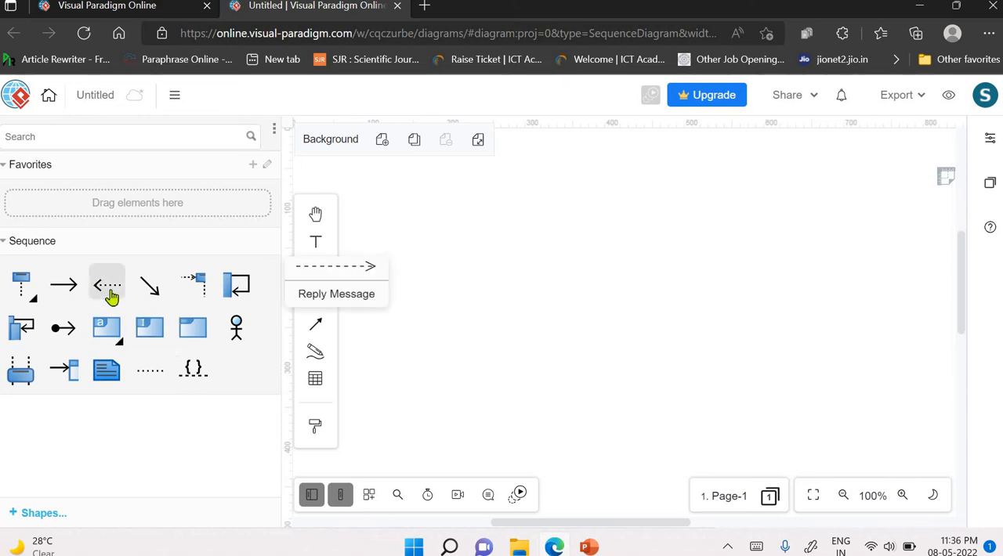
mouse_move(71, 290)
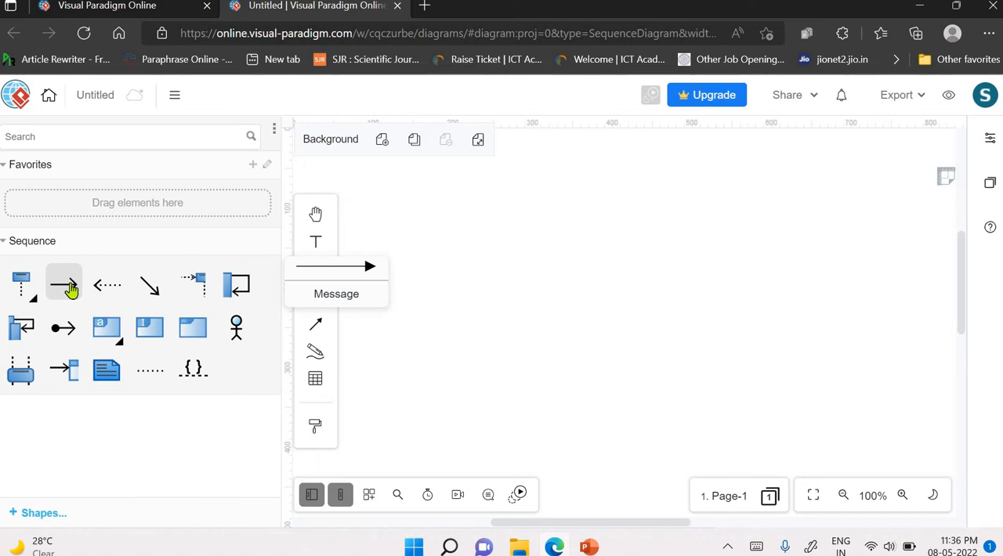
mouse_move(194, 288)
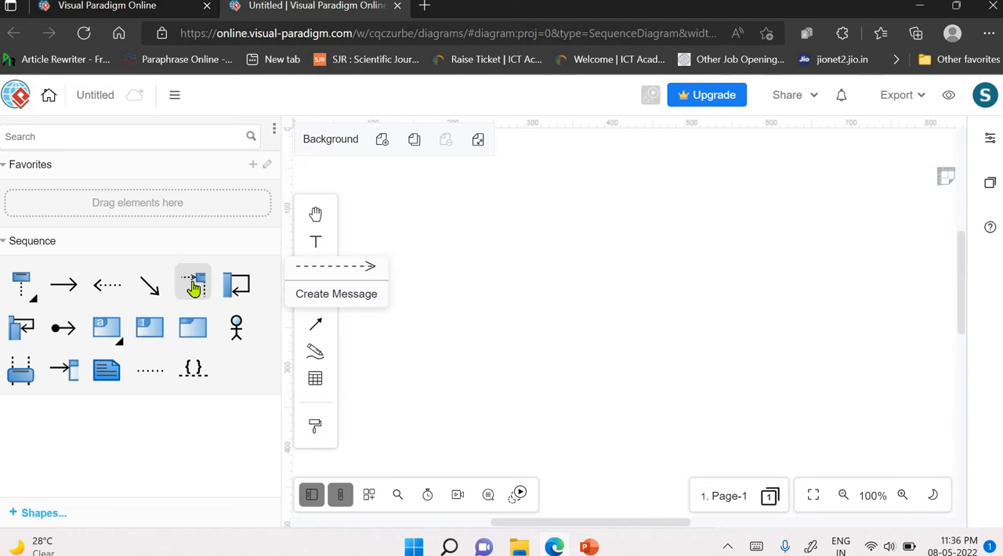
mouse_move(109, 371)
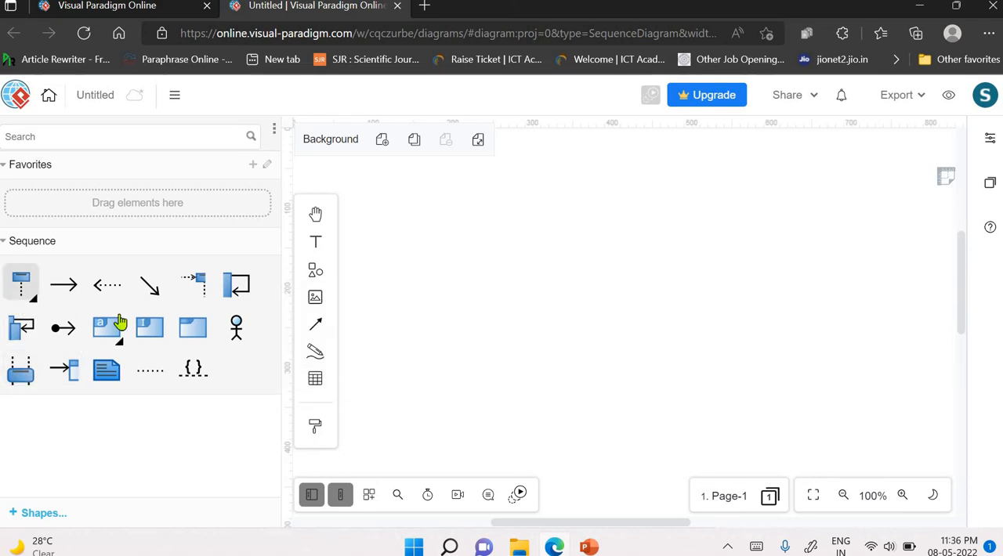
- Place an Actor with an activation bar near the canvas's upper left and name it Passenger
drag(236, 329, 410, 205)
double_click(429, 195)
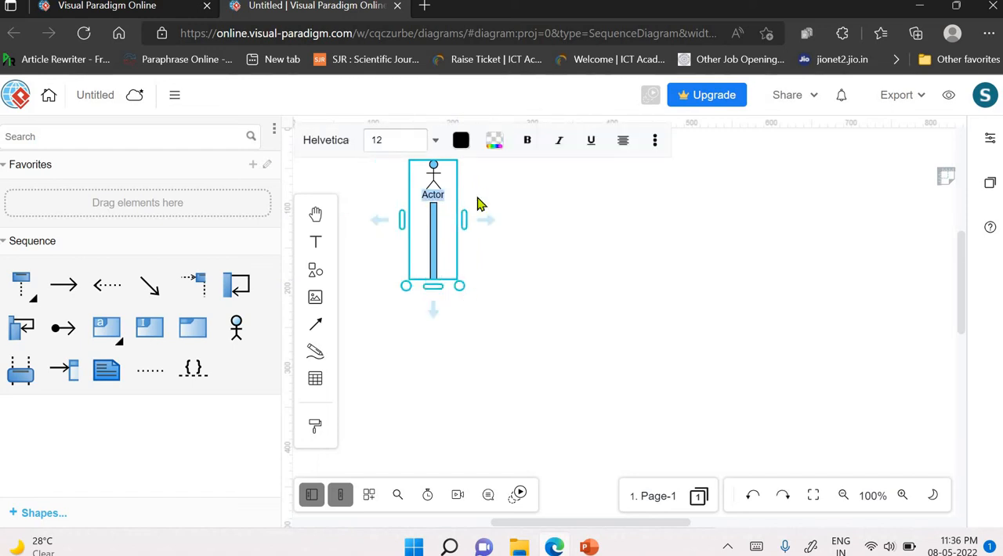
text(Fassenger)
- Make the Passenger label bold and set its font size to 14
double_click(449, 198)
click(525, 142)
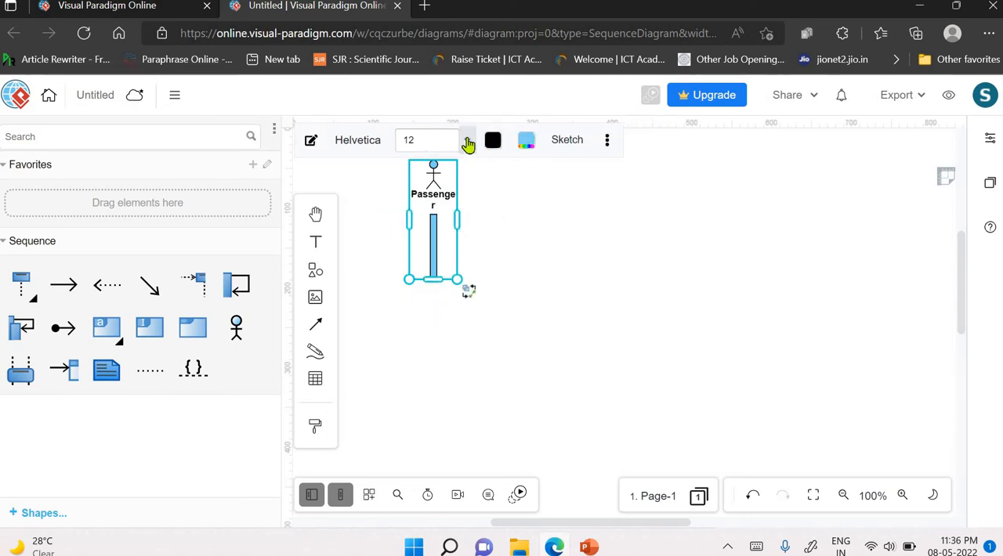
click(468, 144)
click(470, 287)
click(505, 227)
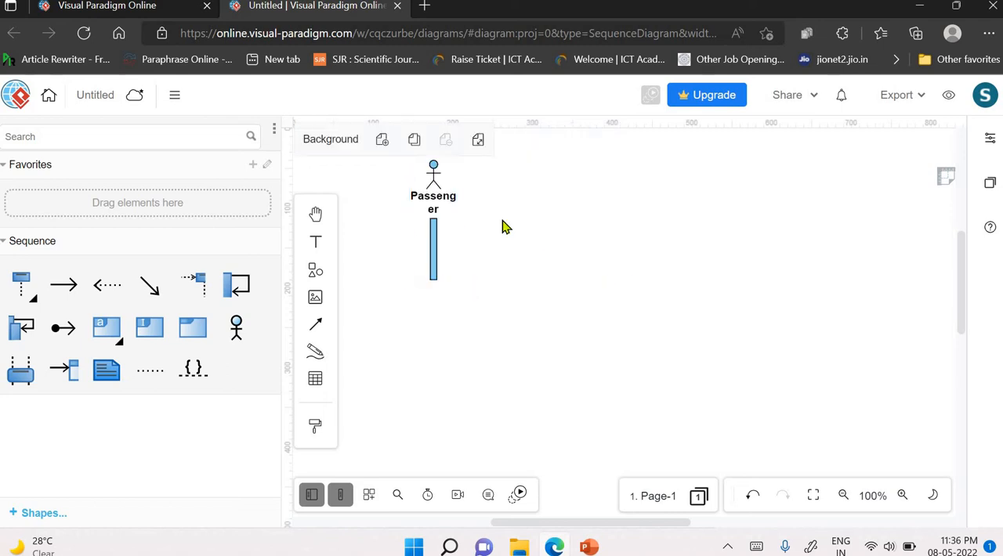
click(446, 205)
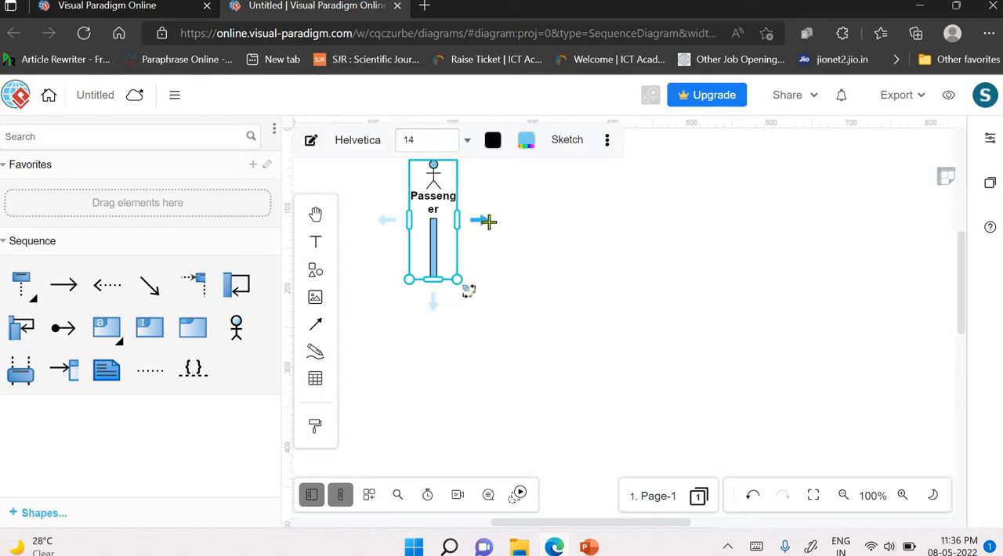
drag(488, 223, 497, 219)
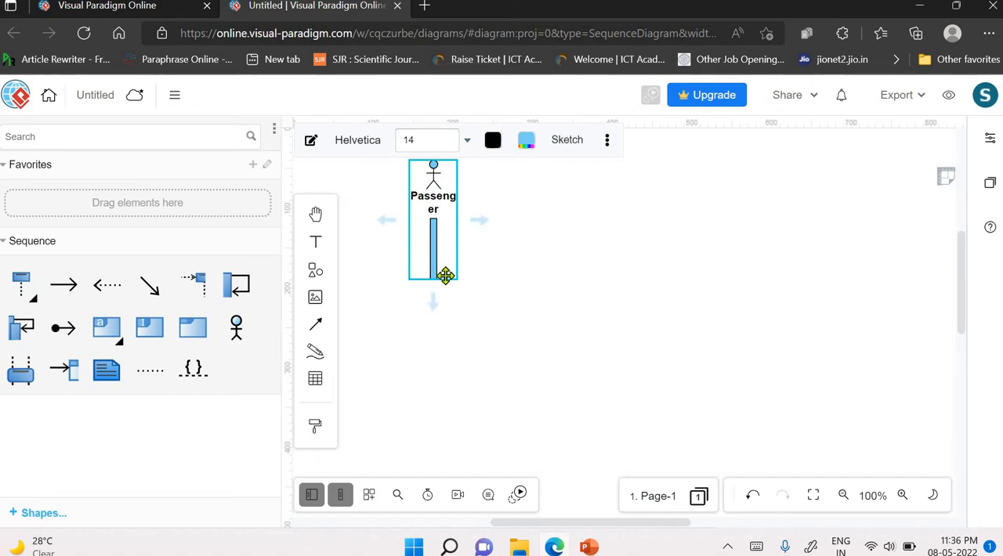
click(563, 313)
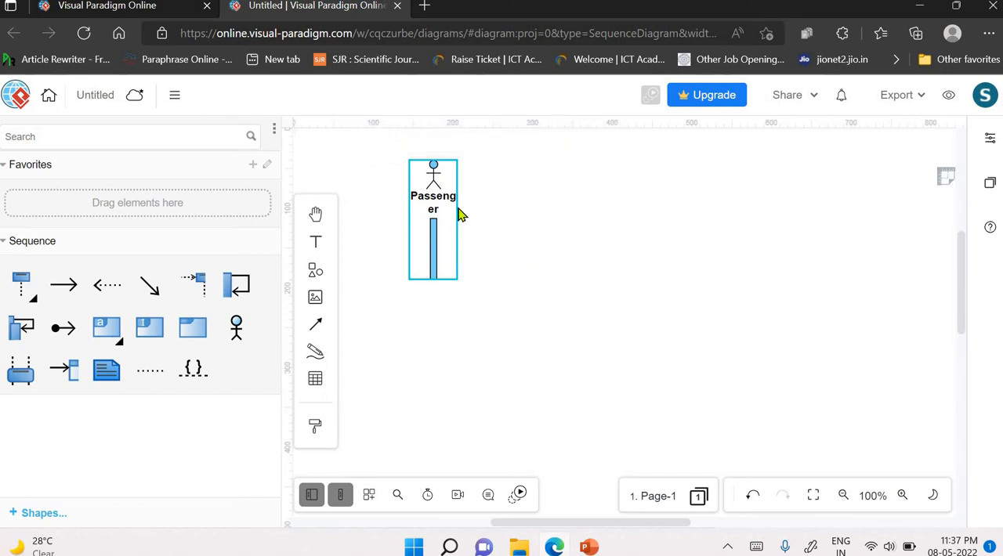
- Widen the Passenger actor so its name fits on one line, lengthen its activation bar, and move it slightly left
click(433, 177)
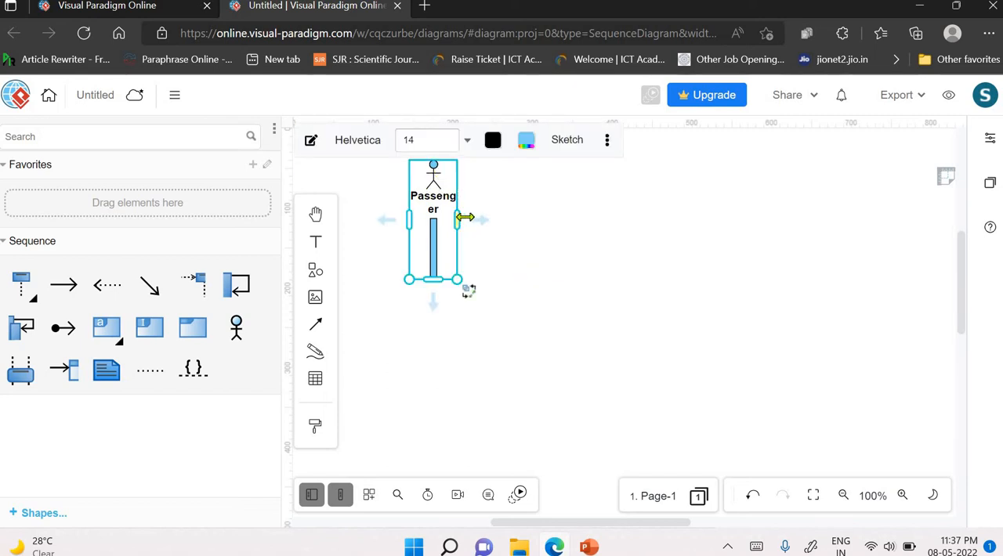
drag(465, 218, 471, 219)
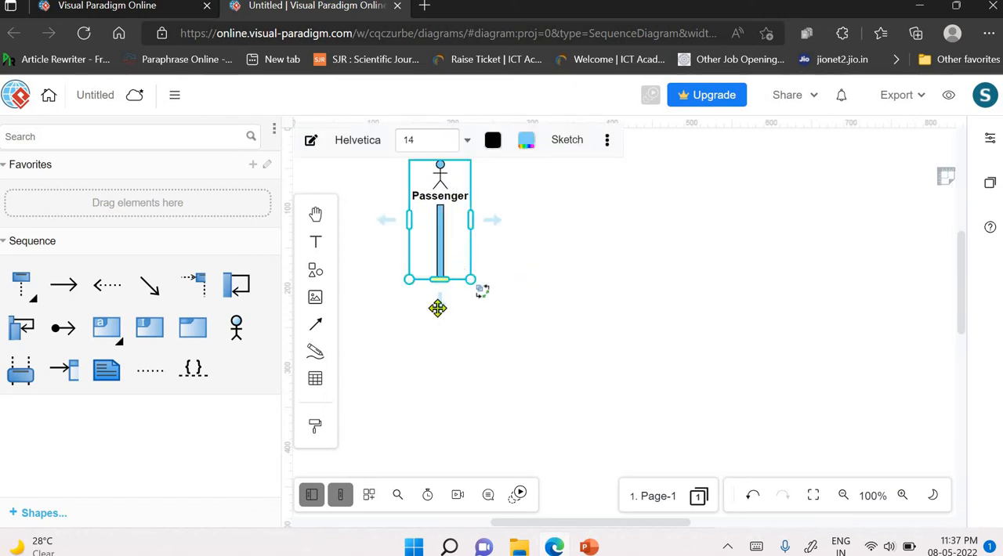
drag(437, 308, 440, 417)
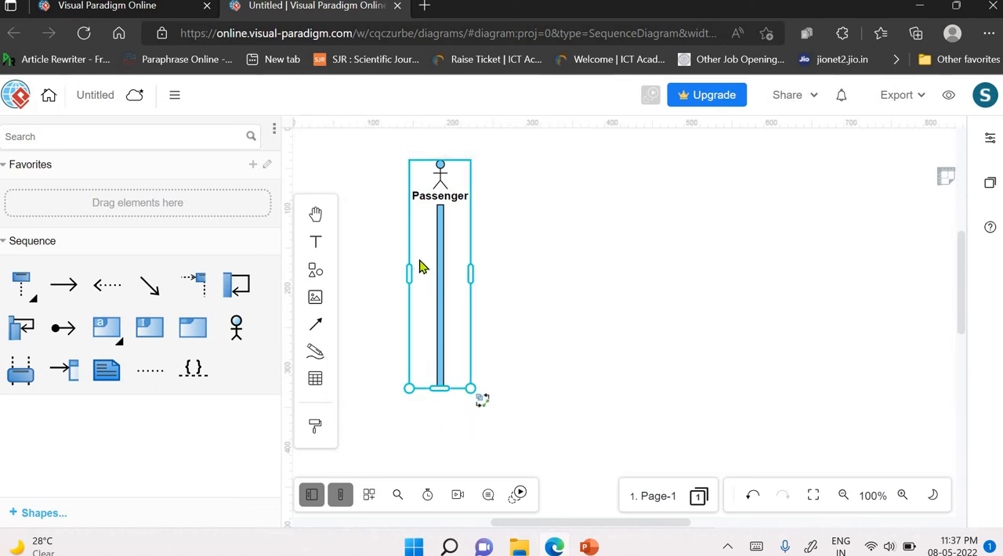
drag(419, 267, 442, 320)
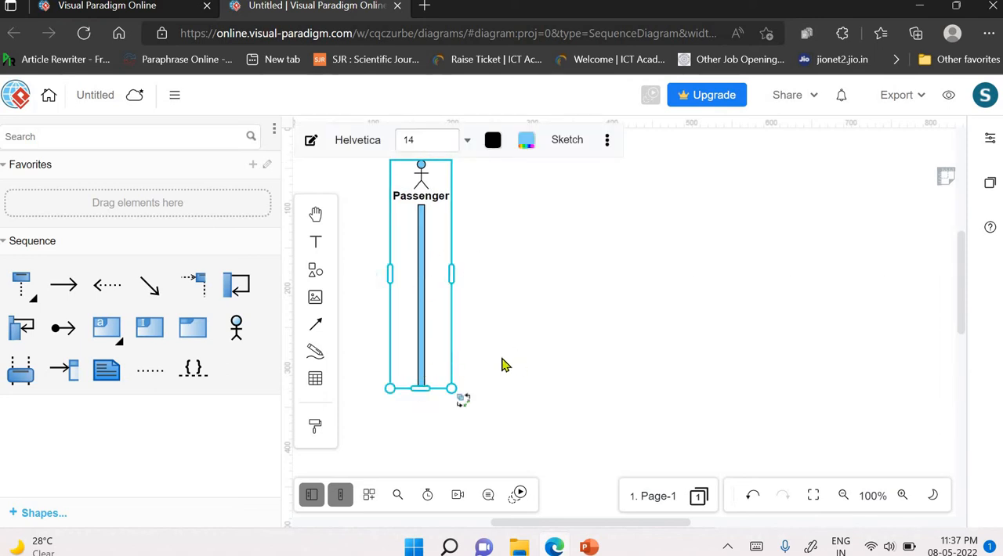
click(549, 290)
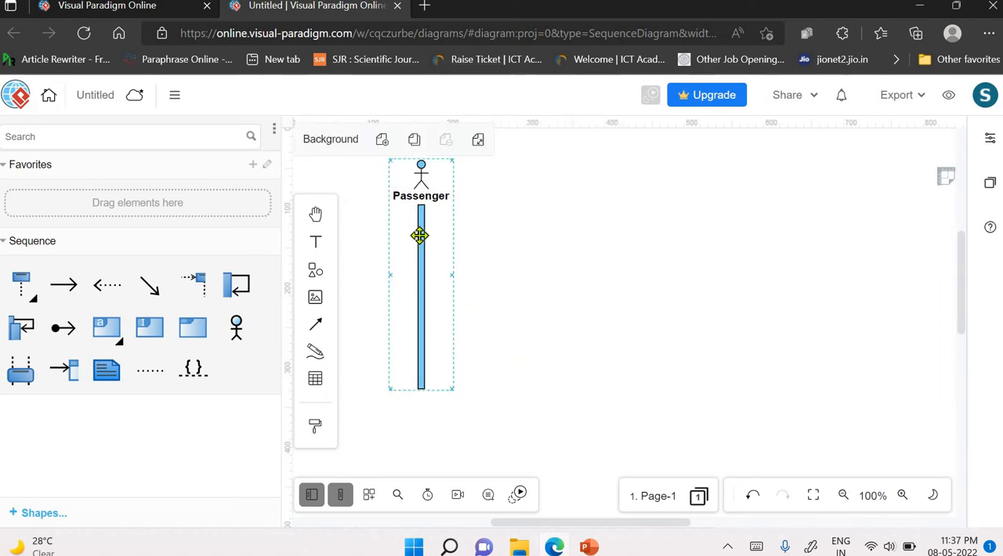
click(419, 235)
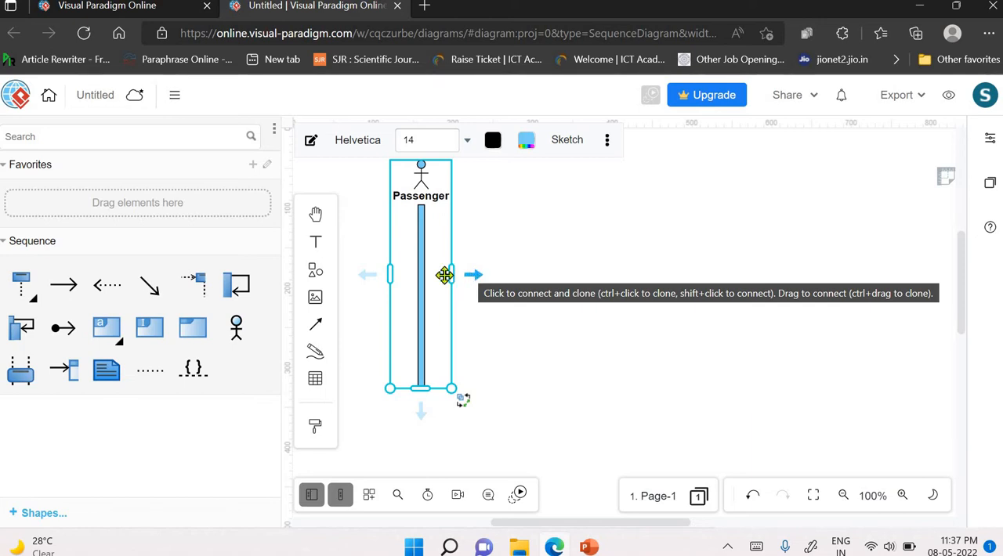
drag(475, 278, 523, 220)
click(550, 376)
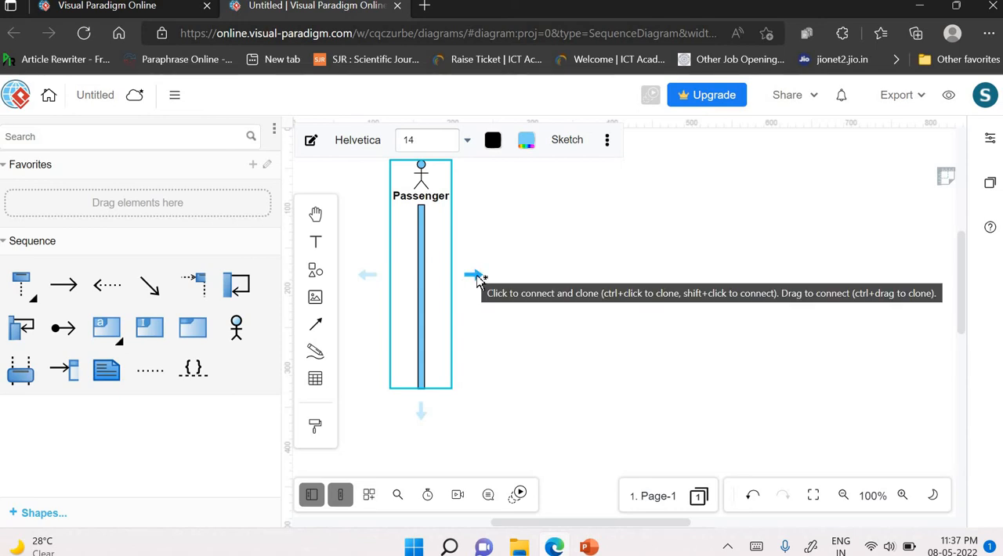
- Create a message from the upper part of the Passenger's activation bar to a new lifeline on its right
drag(477, 277, 546, 232)
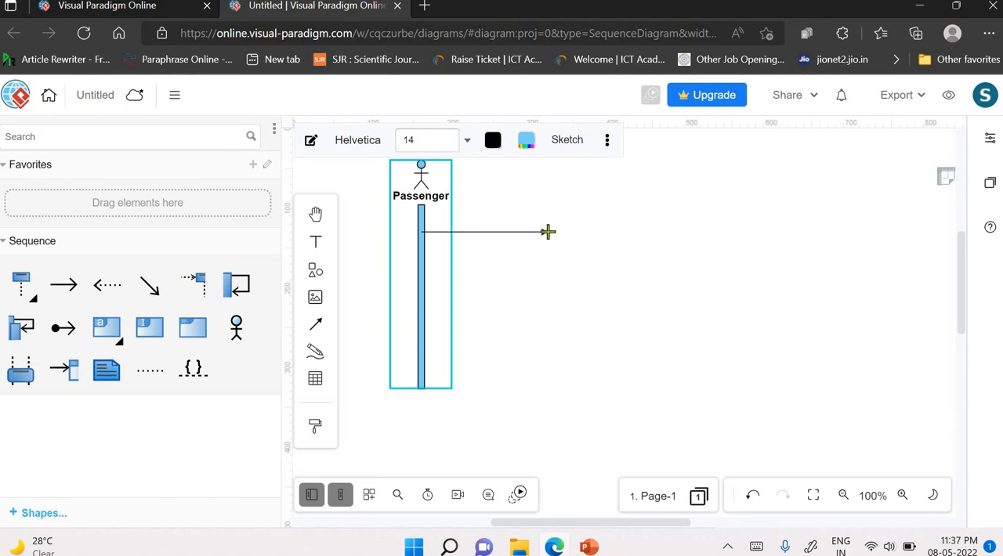
drag(547, 232, 548, 233)
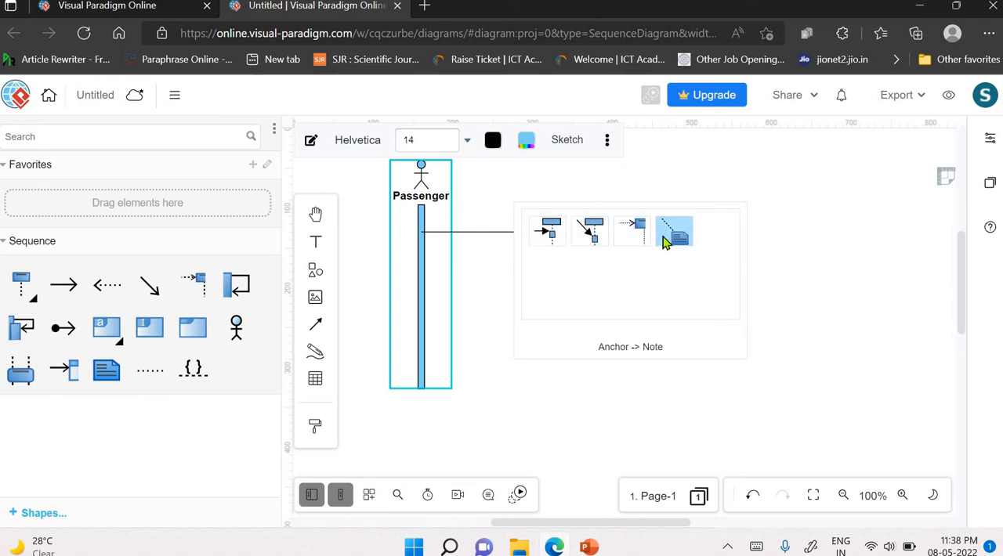
click(552, 233)
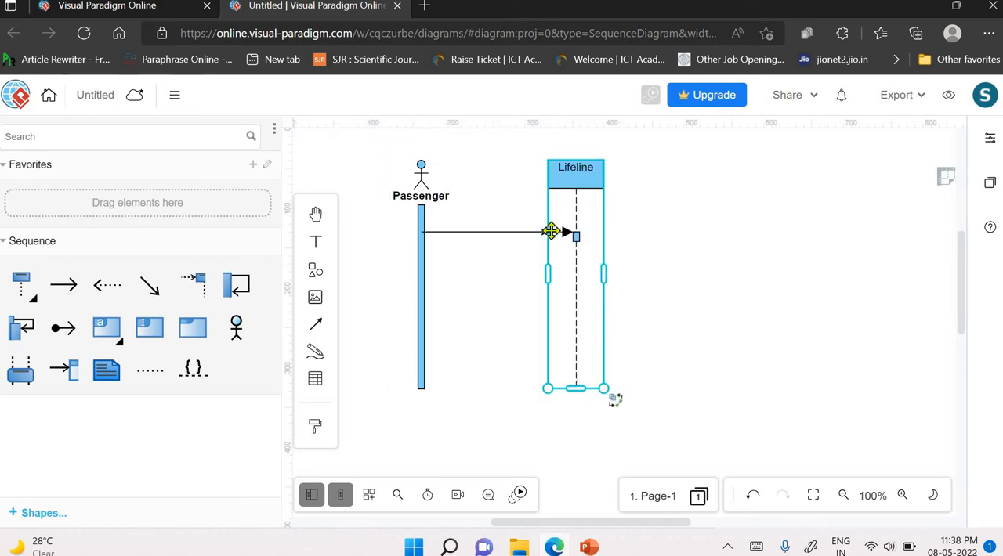
- Name the new lifeline "BookTrip :Flight"
double_click(572, 169)
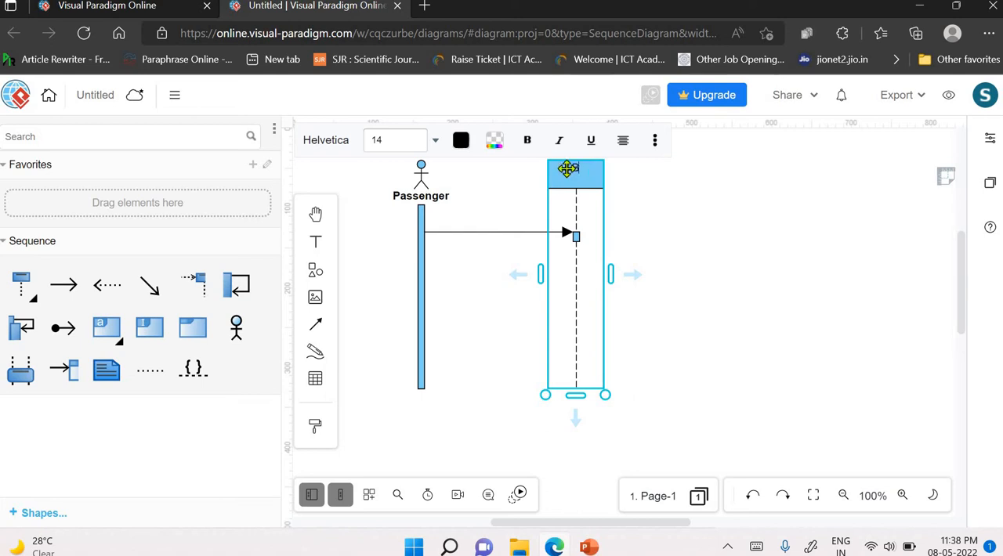
text(BookTrip)
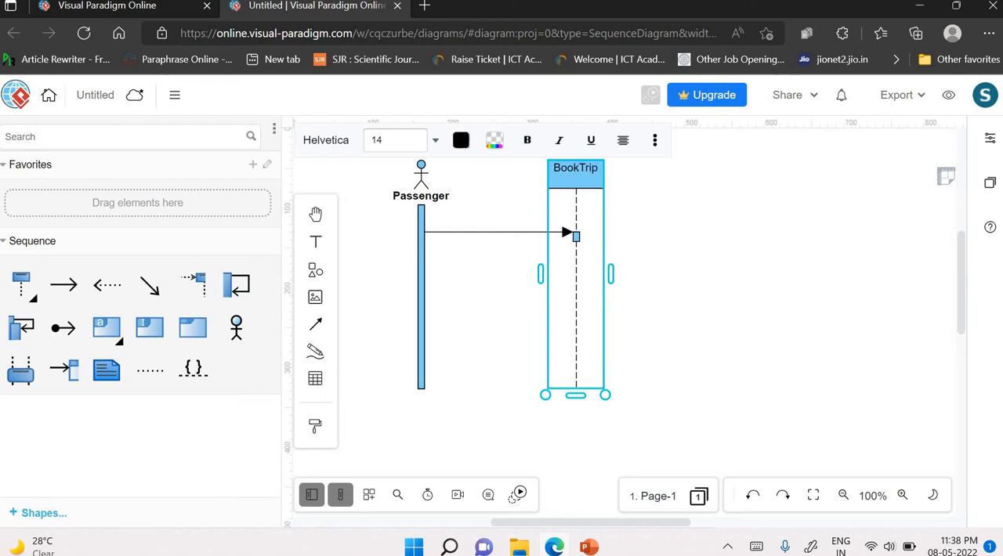
text( :Flight)
click(720, 321)
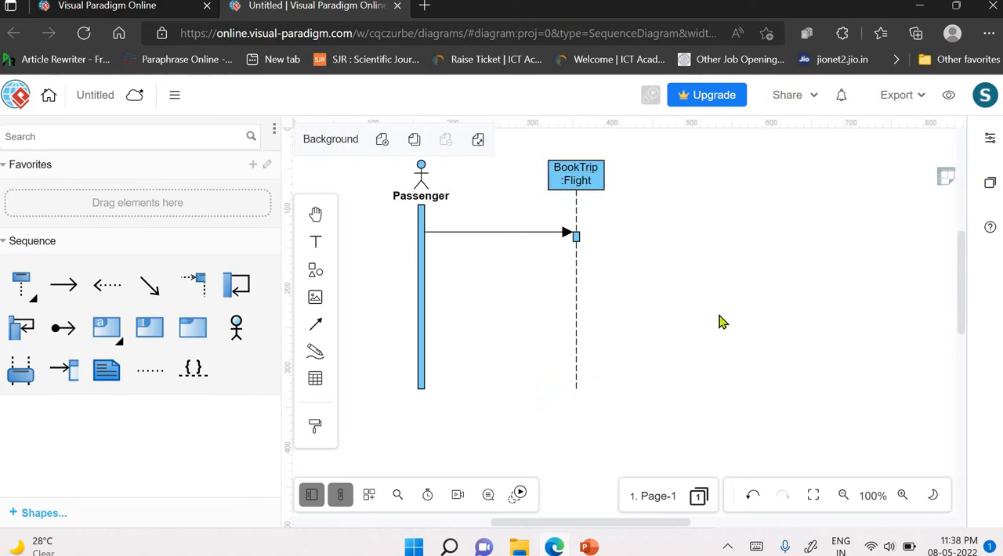
- Create a message from the BookTrip :Flight lifeline, just below the incoming message, to a new lifeline on its right
click(576, 235)
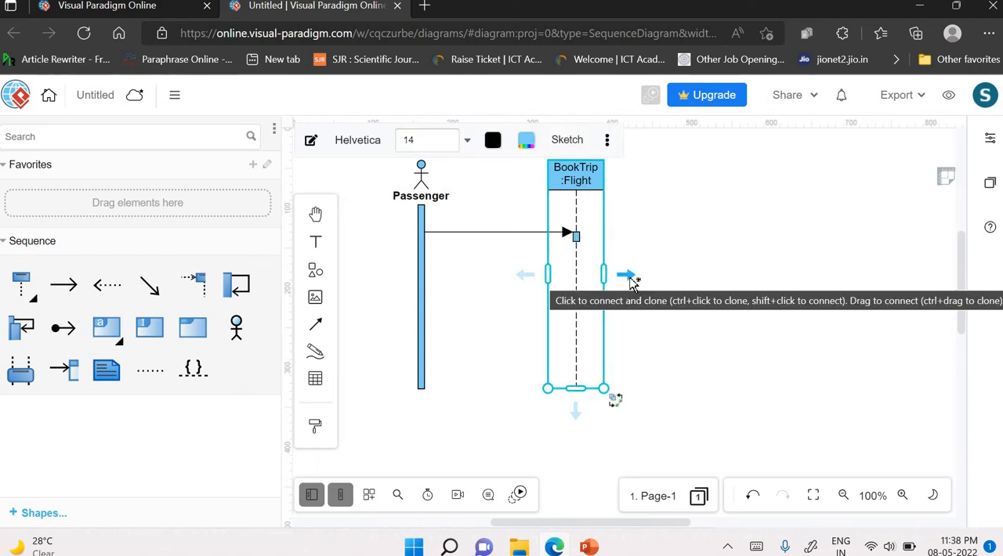
drag(630, 279, 730, 248)
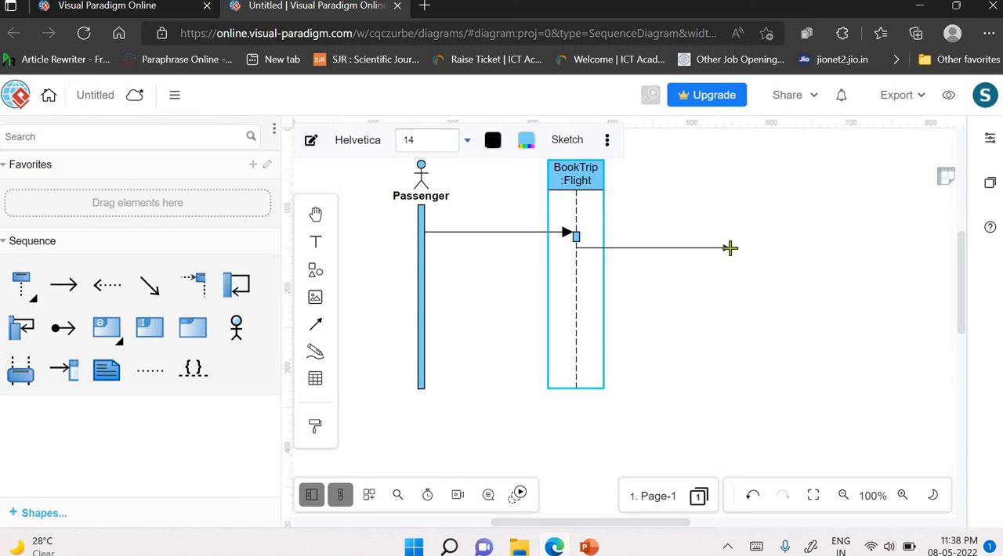
drag(729, 248, 732, 251)
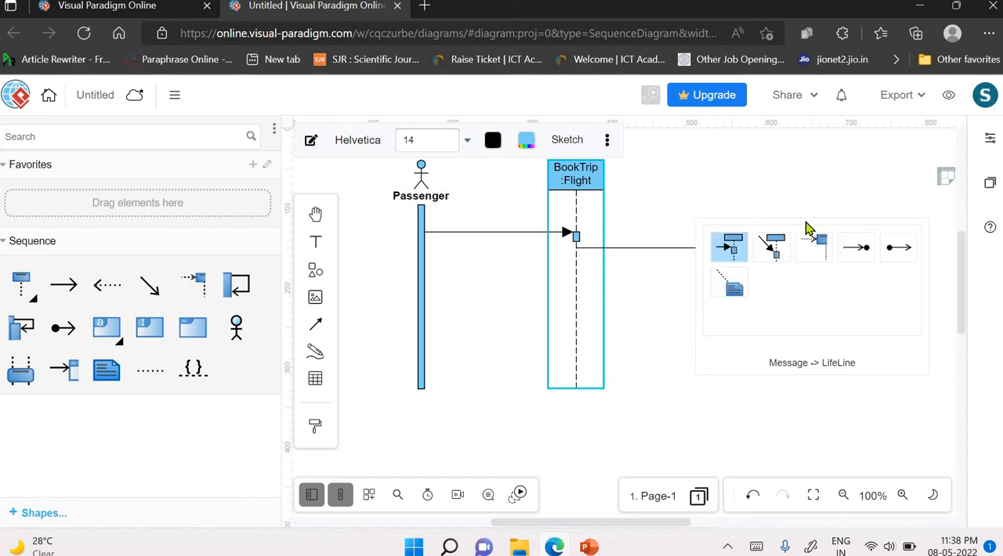
click(735, 252)
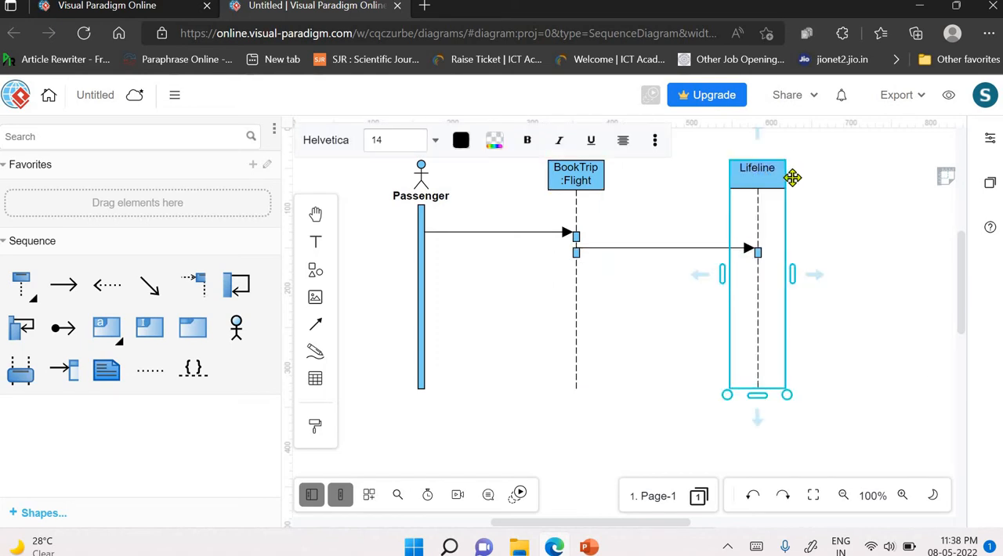
- Name the rightmost lifeline "Server :Server1"
key(BackSpace)
text(Server :Ser)
text(ver1)
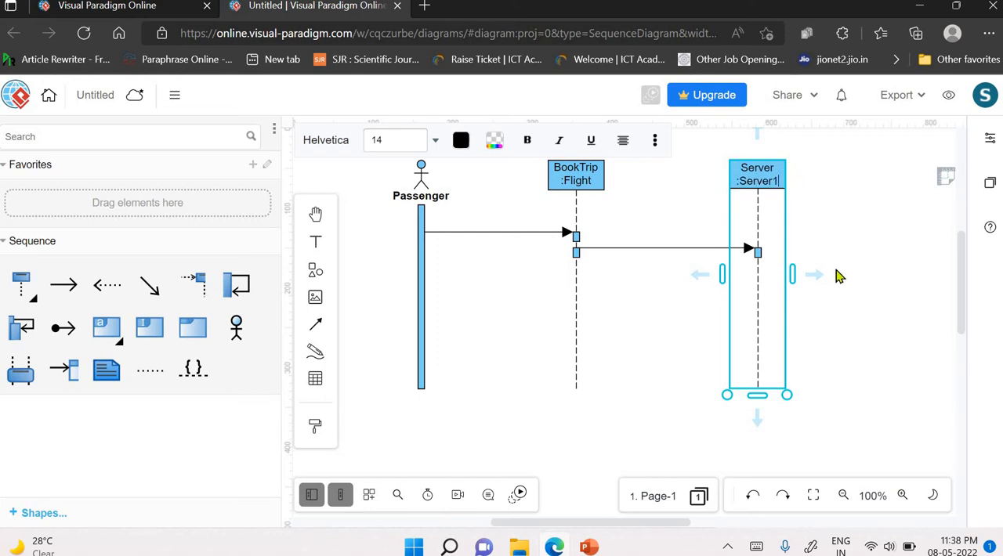
click(802, 247)
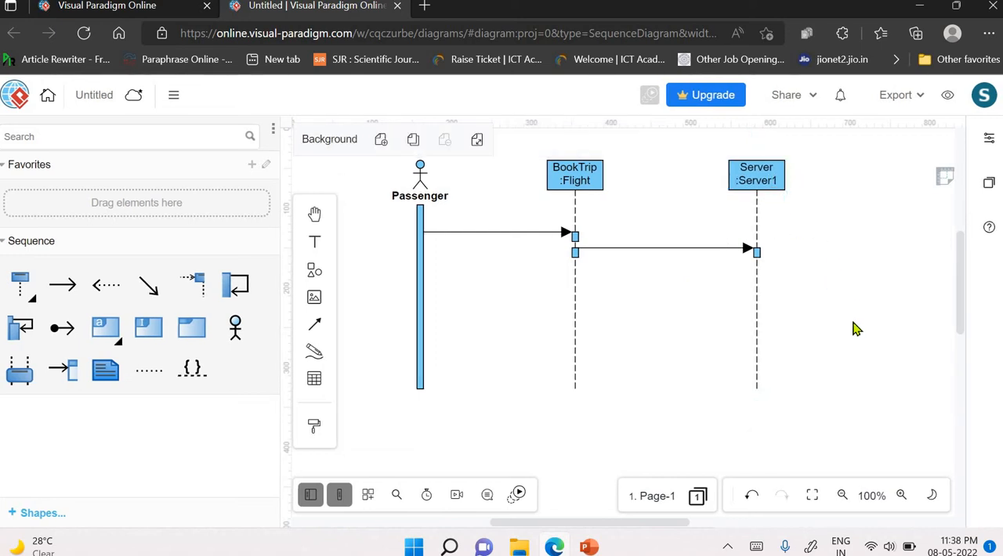
- Extend the upper activation bar on the BookTrip :Flight lifeline downward to cover the start of the outgoing message to Server :Server1
click(574, 255)
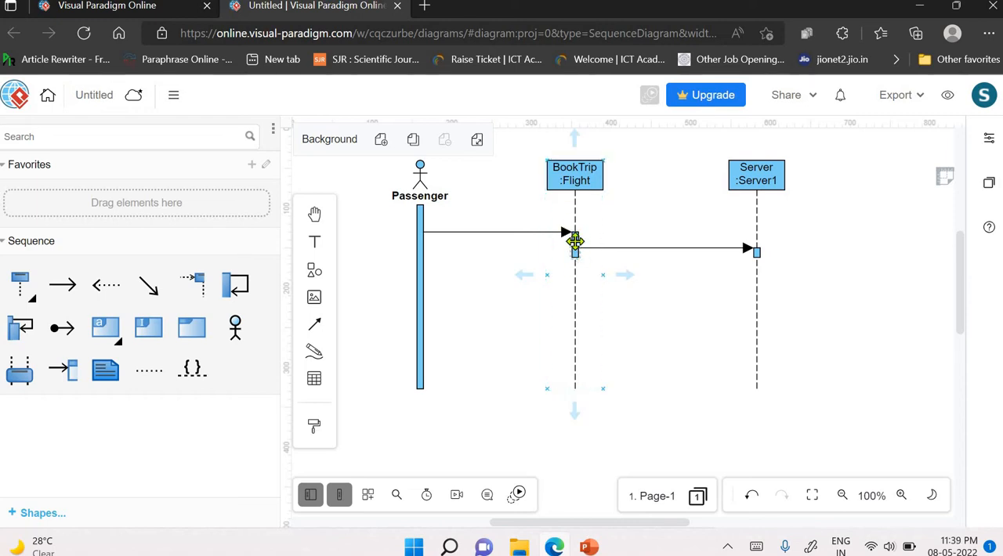
click(575, 235)
click(577, 249)
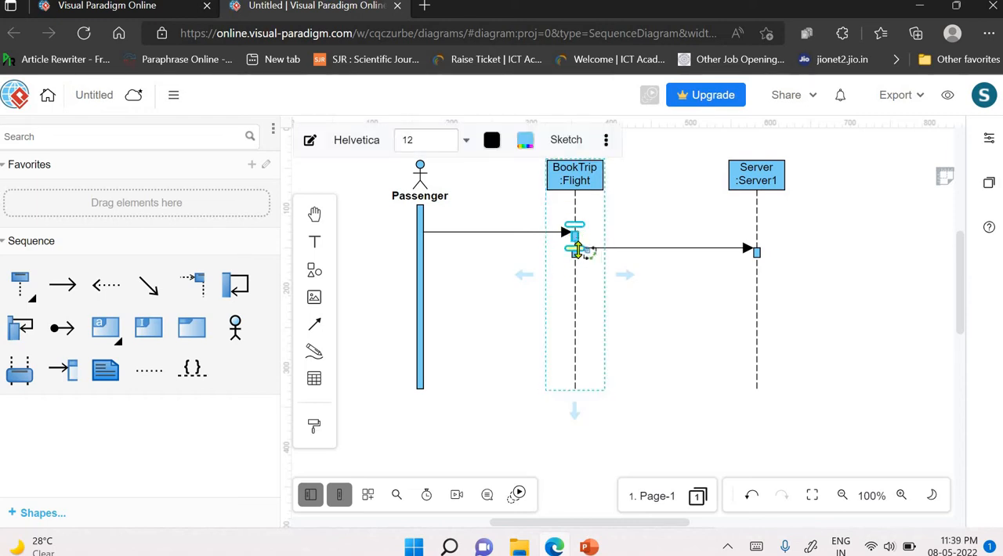
drag(579, 253, 578, 259)
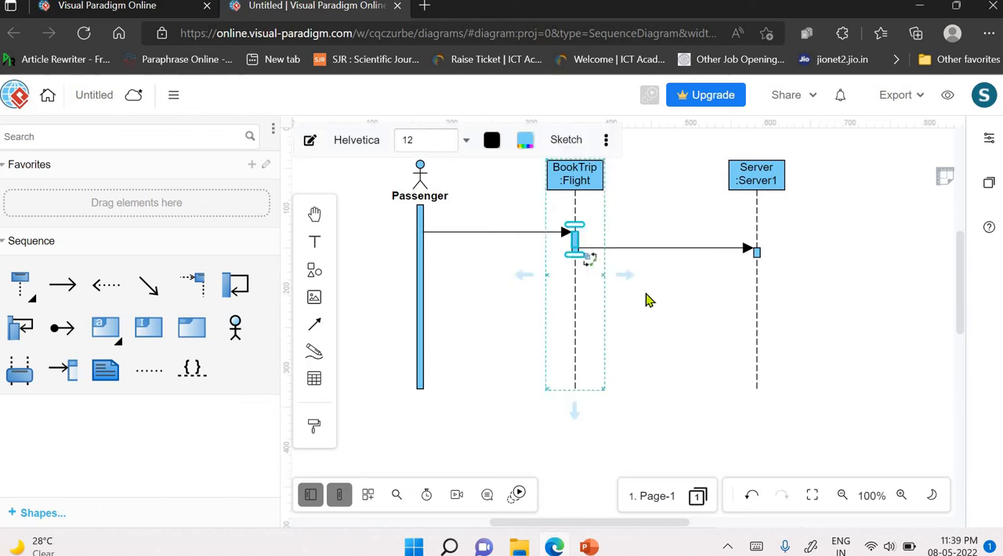
click(667, 326)
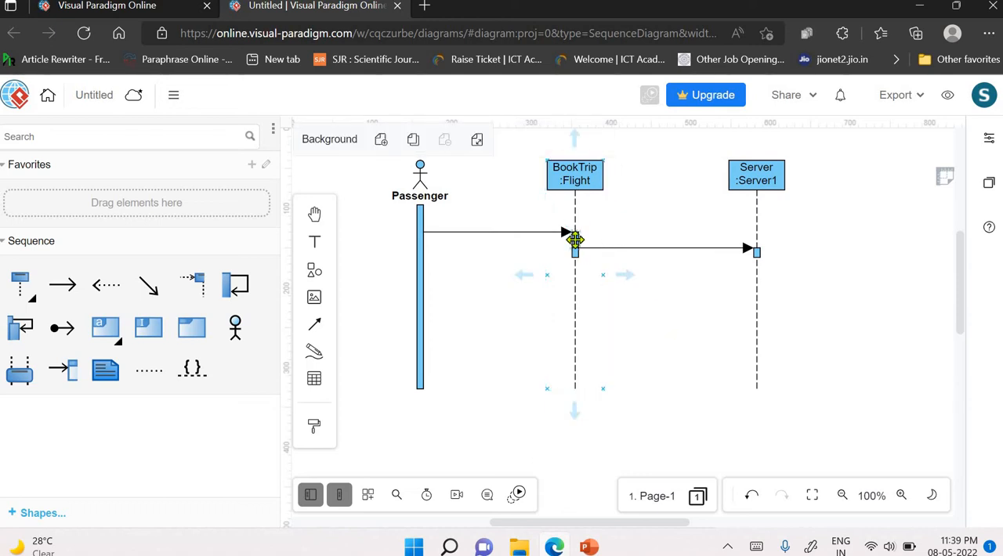
click(576, 241)
click(577, 242)
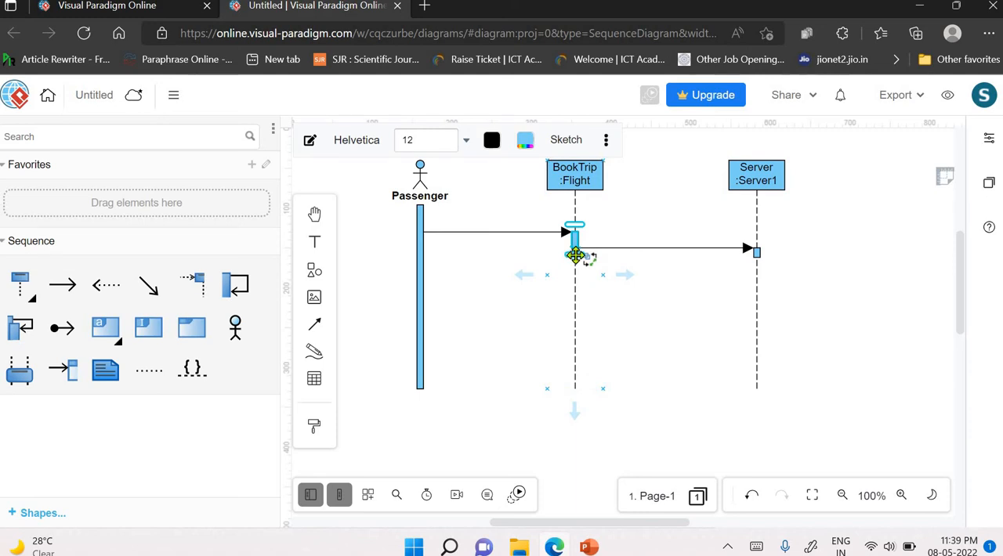
drag(576, 255, 645, 314)
click(645, 314)
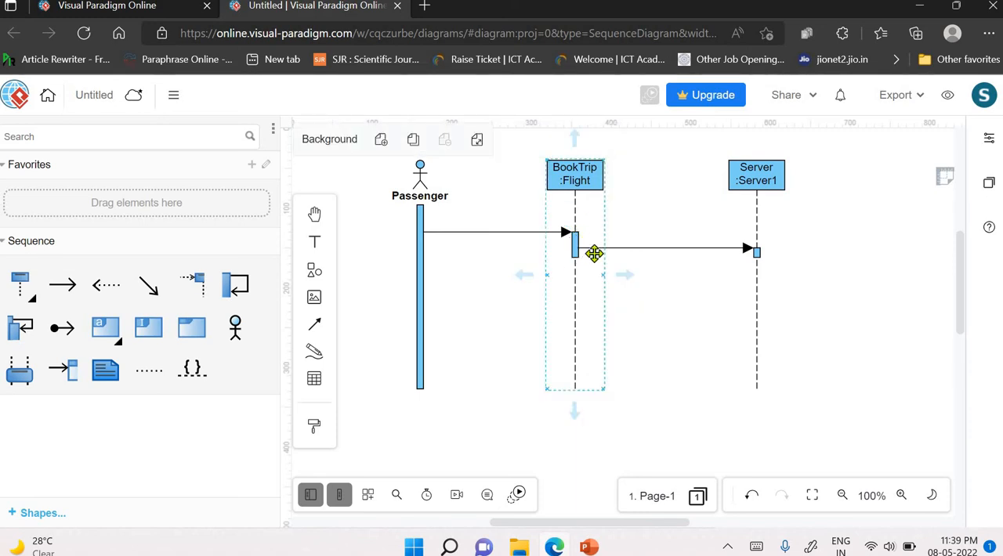
- Nudge the message between BookTrip :Flight and Server :Server1 slightly downward
click(668, 250)
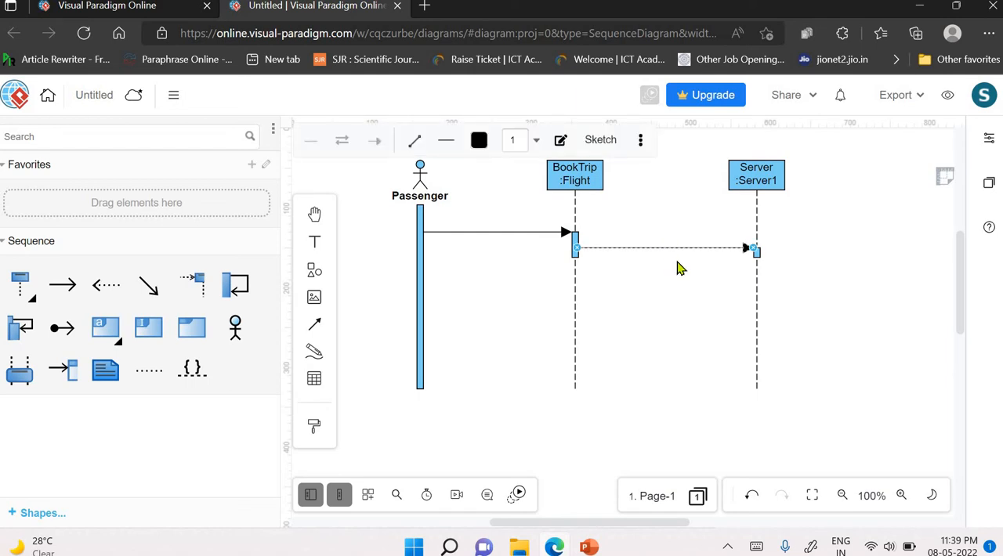
key(Down)
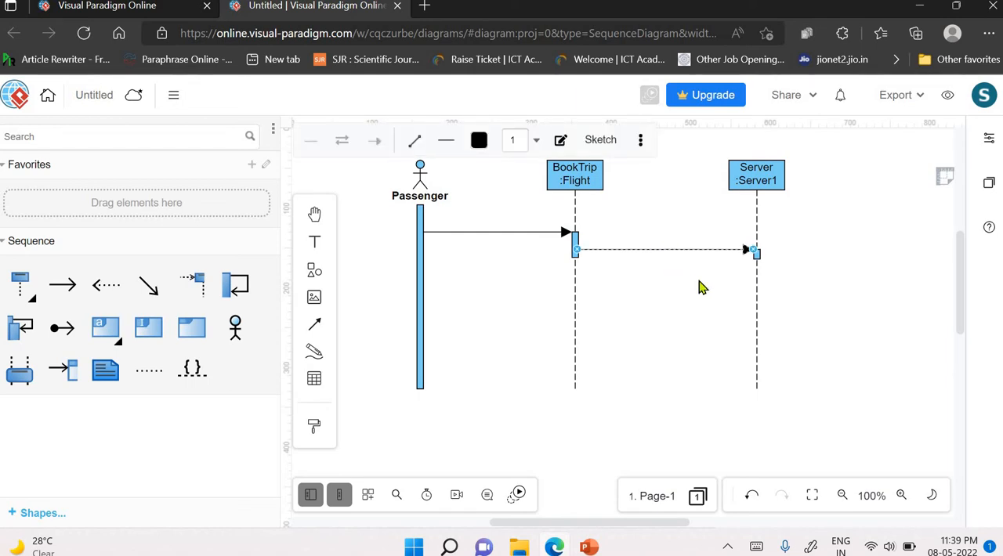
click(813, 337)
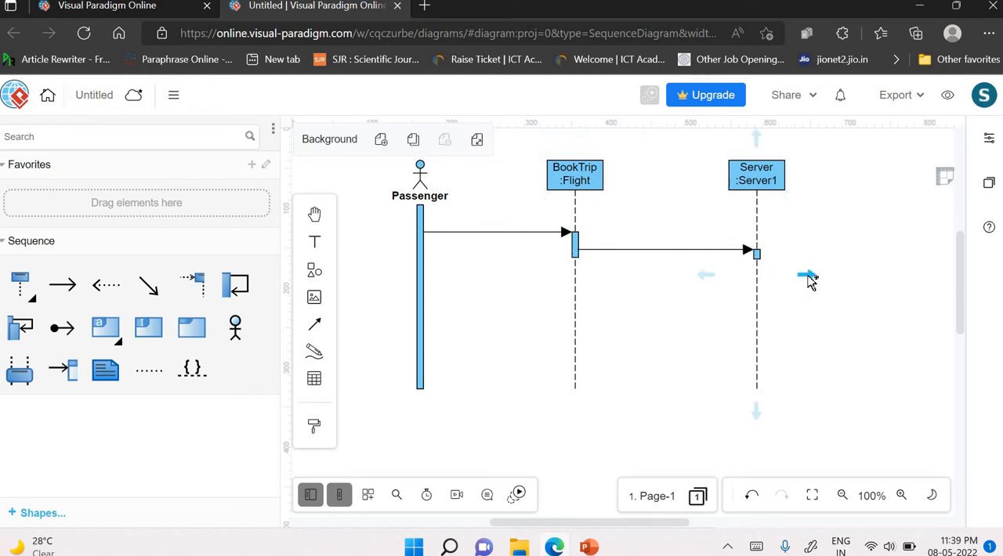
- Label the message from Passenger to BookTrip :Flight "1: Book_Ticket()"
click(506, 231)
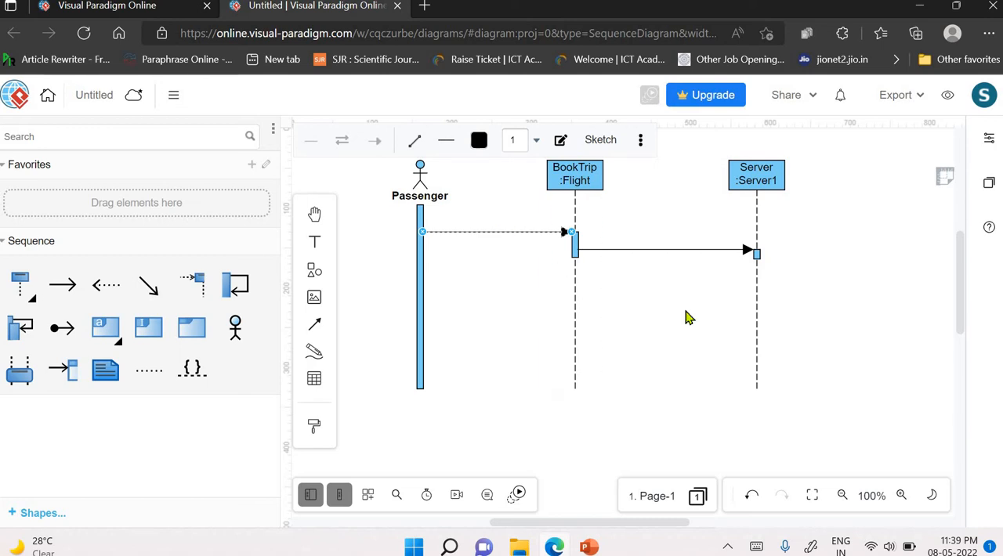
text(1: B)
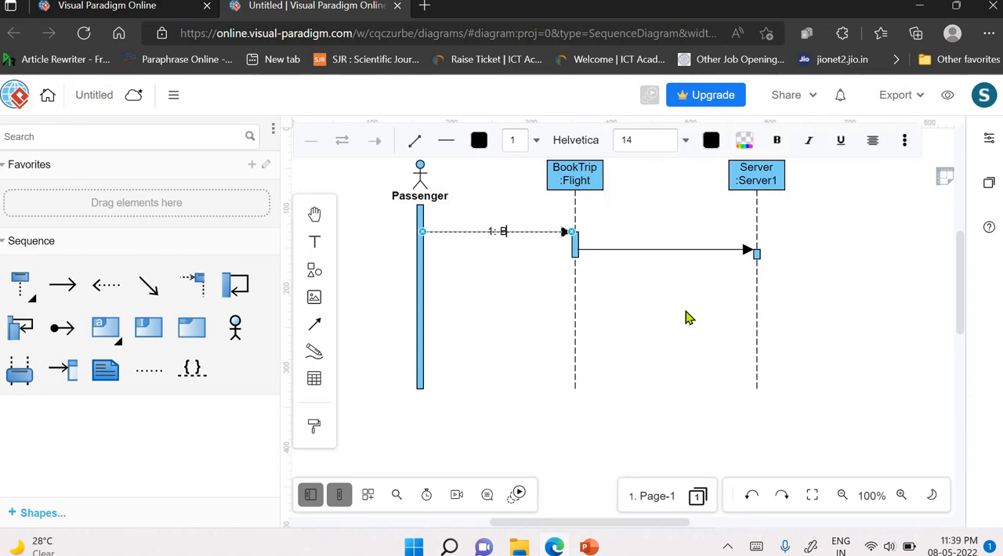
text(ook Ticket())
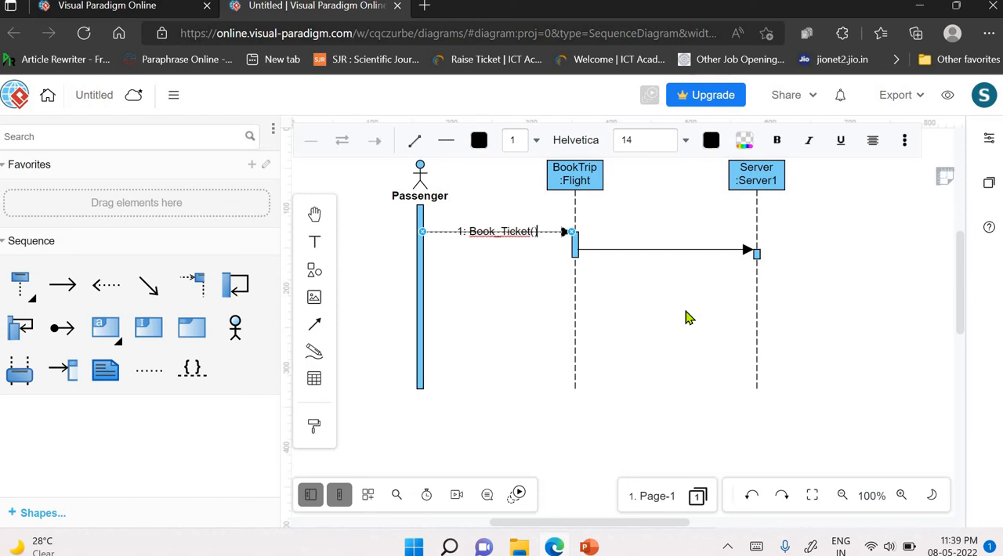
click(515, 251)
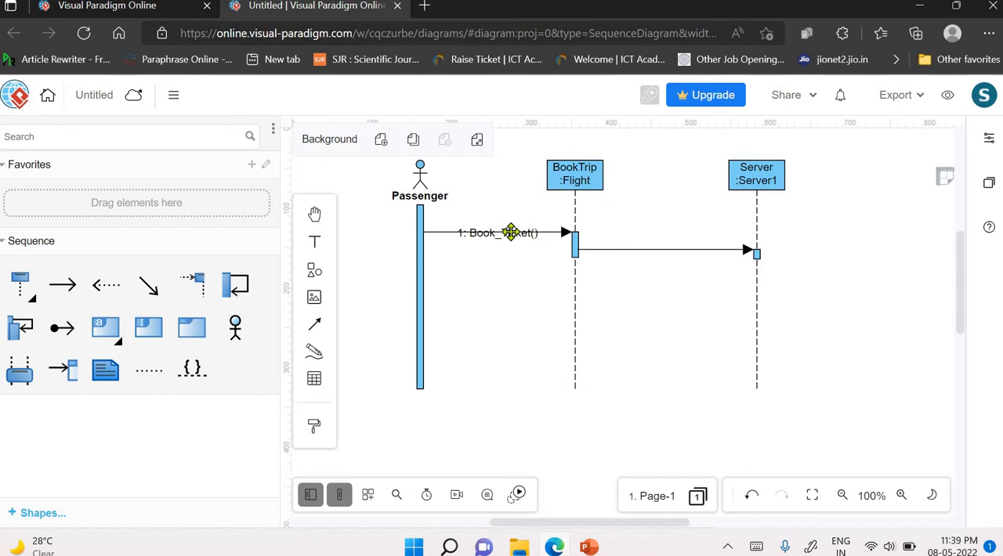
- Move the "1: Book_Ticket()" label off the message line to just below the arrow
click(508, 233)
drag(498, 233, 499, 232)
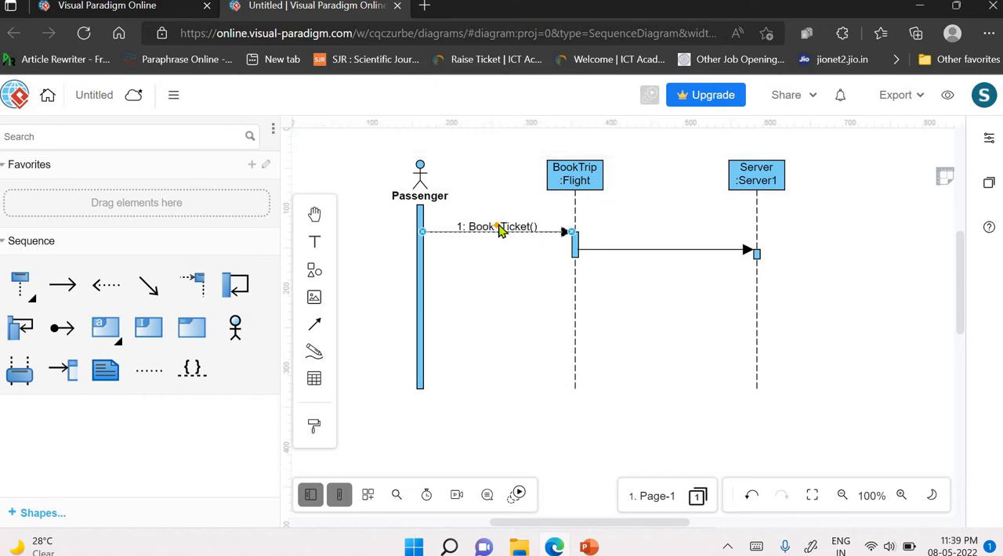
click(501, 230)
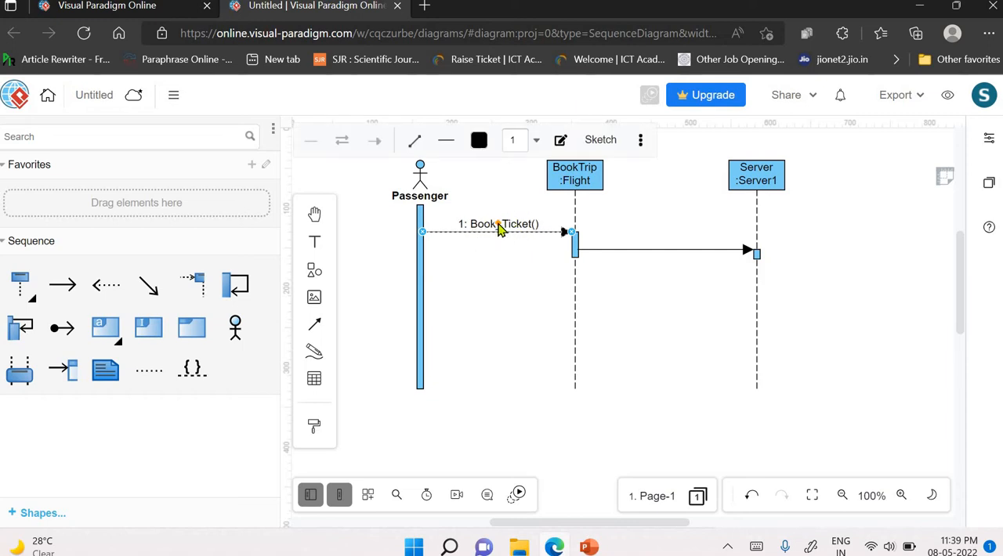
click(498, 230)
click(497, 243)
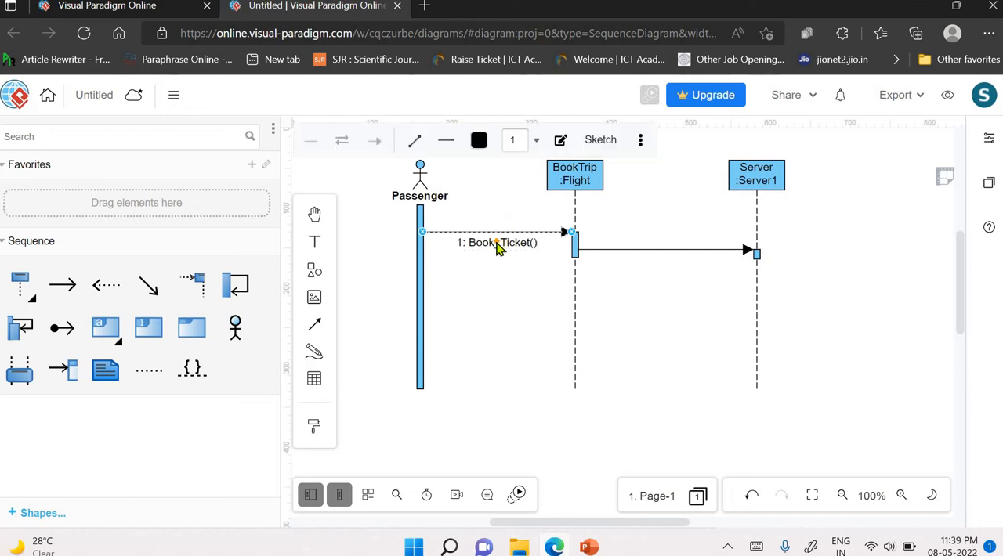
- Label the message from BookTrip :Flight to Server :Server1 "1.1: Book_Ticket()"
click(650, 250)
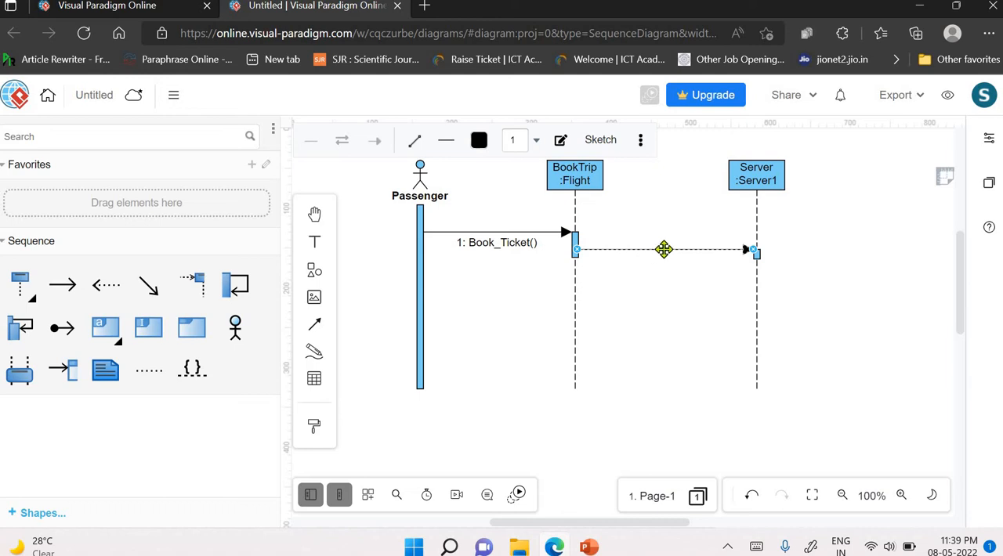
double_click(664, 251)
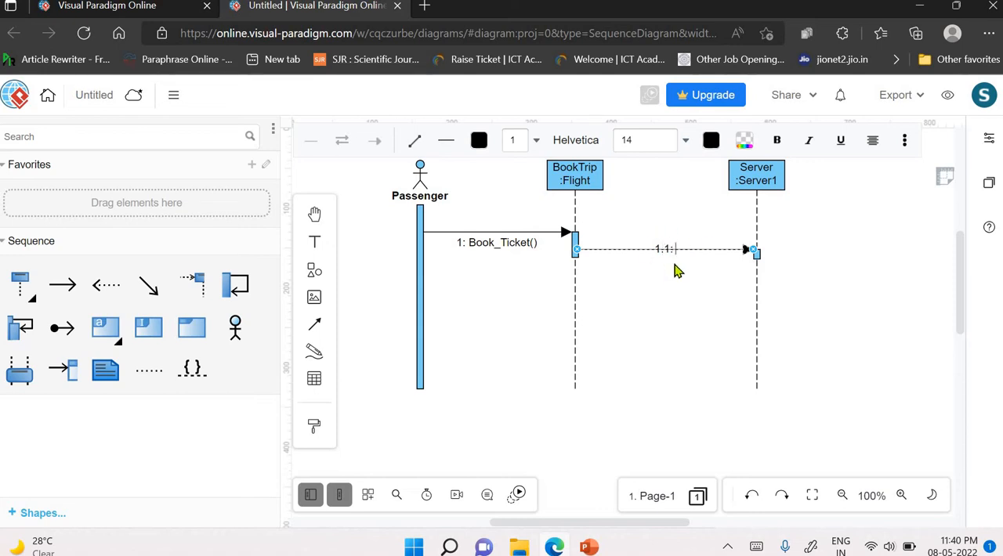
text(Book_Ticket())
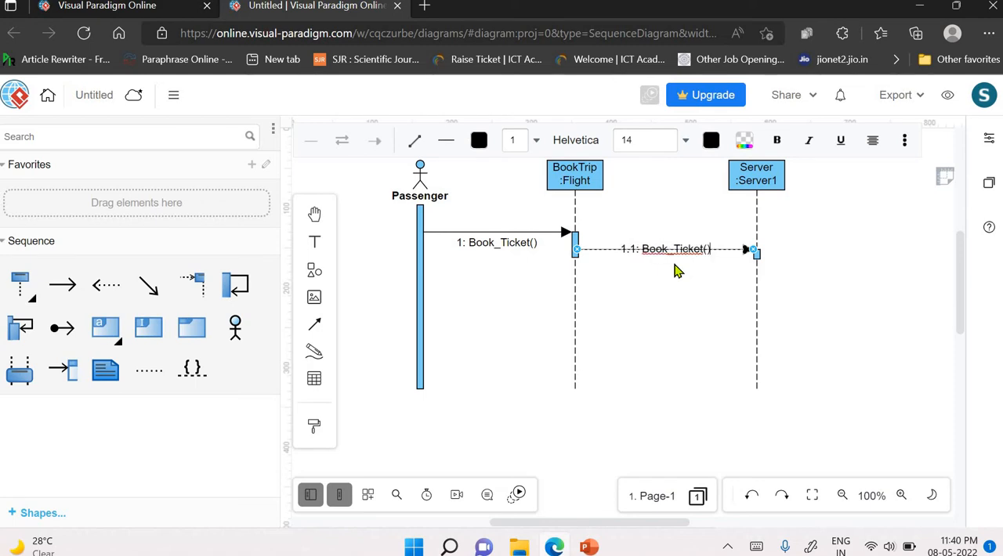
click(674, 267)
- Move the "1.1: Book_Ticket()" label just above its message arrow
click(677, 250)
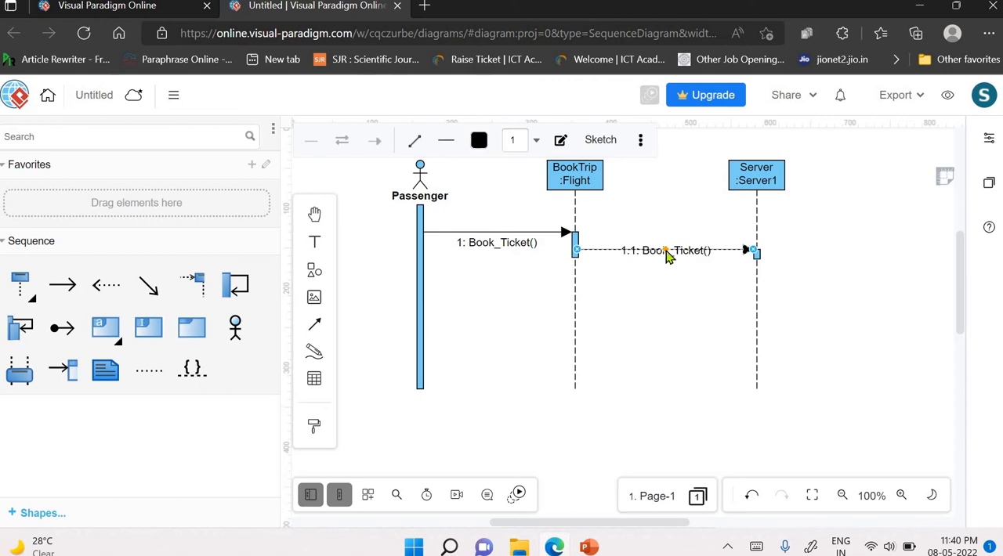
drag(666, 251, 662, 234)
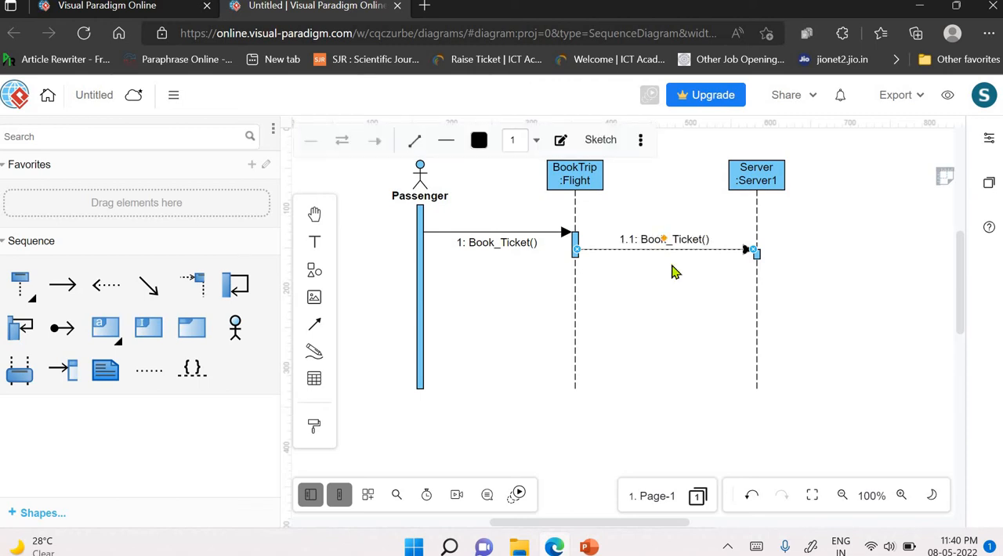
click(691, 307)
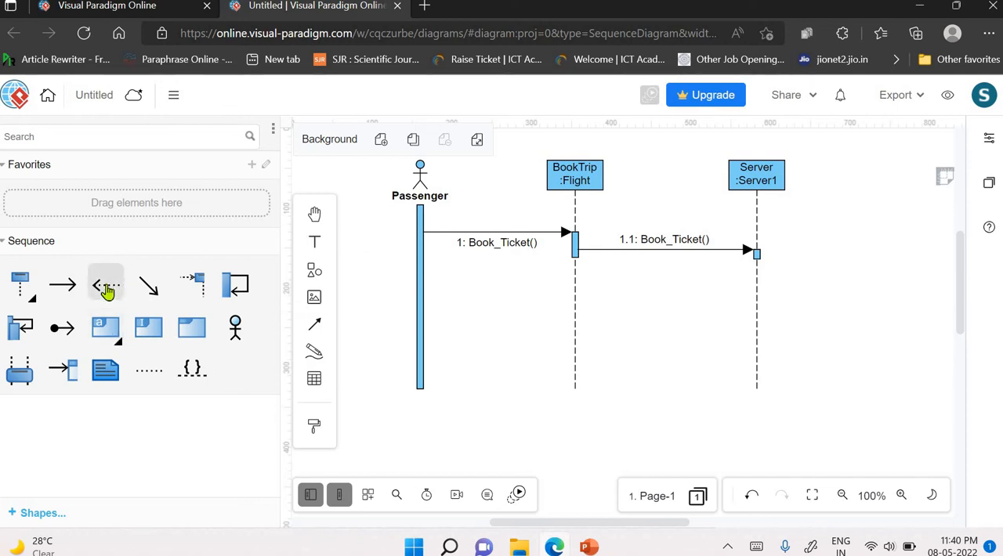
- Add a dashed return message from Server :Server1 to BookTrip :Flight below message 1.1 and label it "1.2: Book_Ack()"
drag(107, 290, 579, 305)
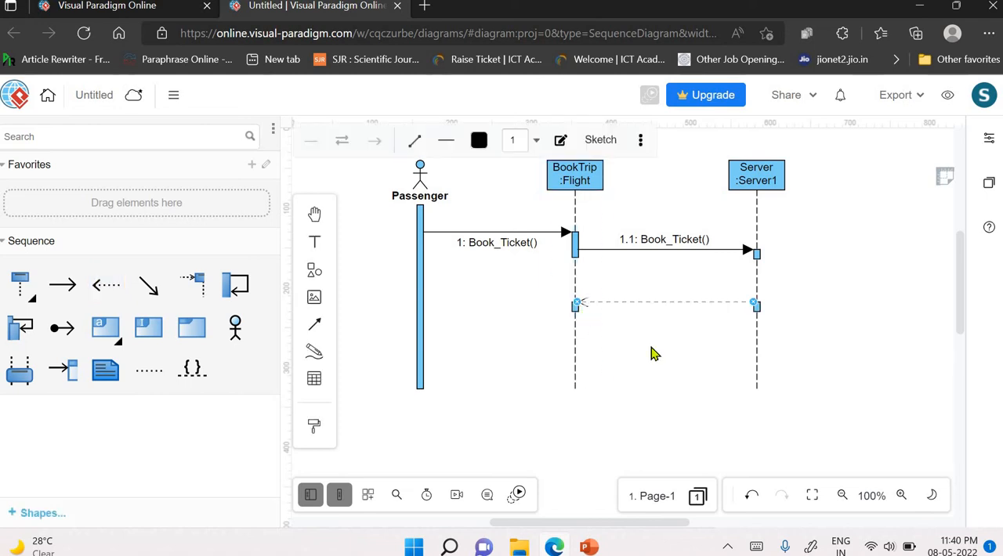
click(828, 357)
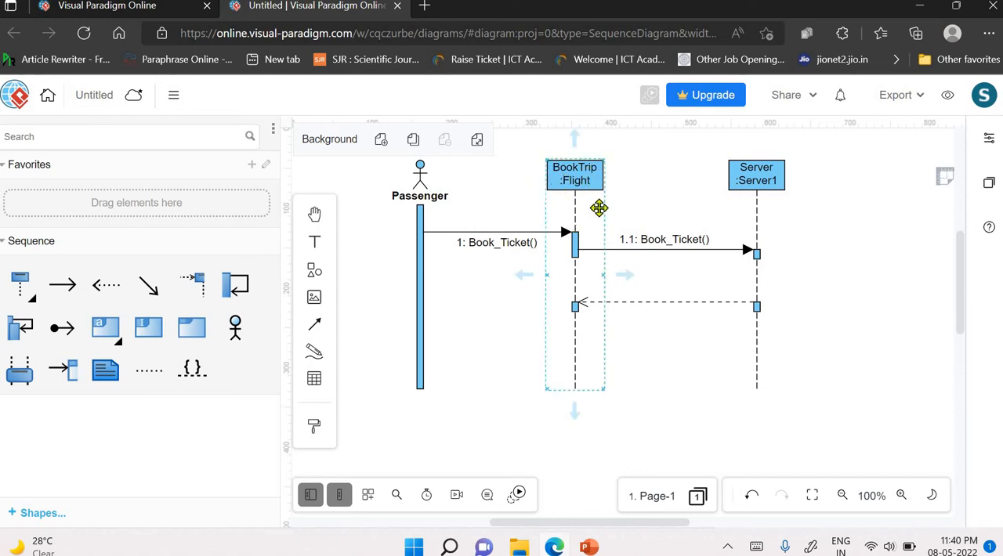
click(665, 302)
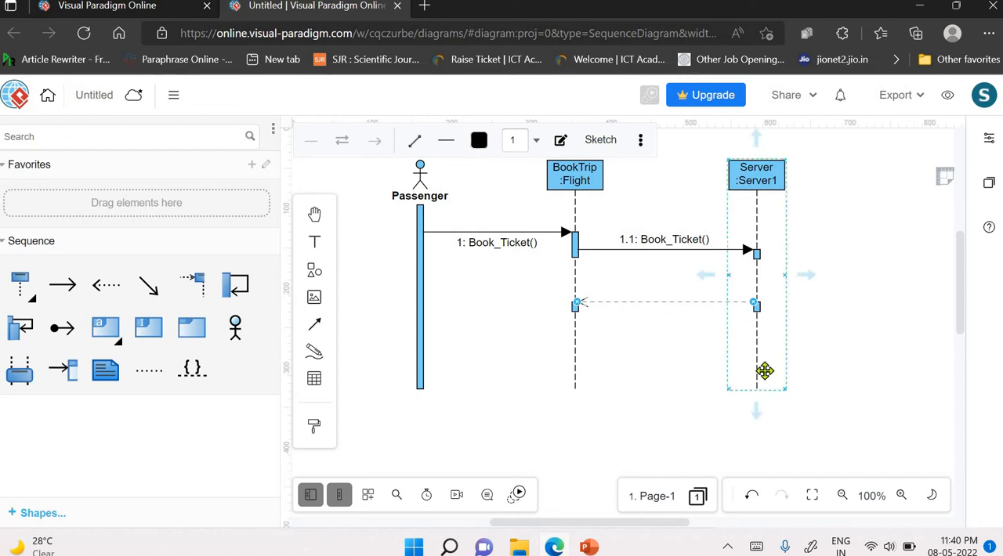
text(1.2:)
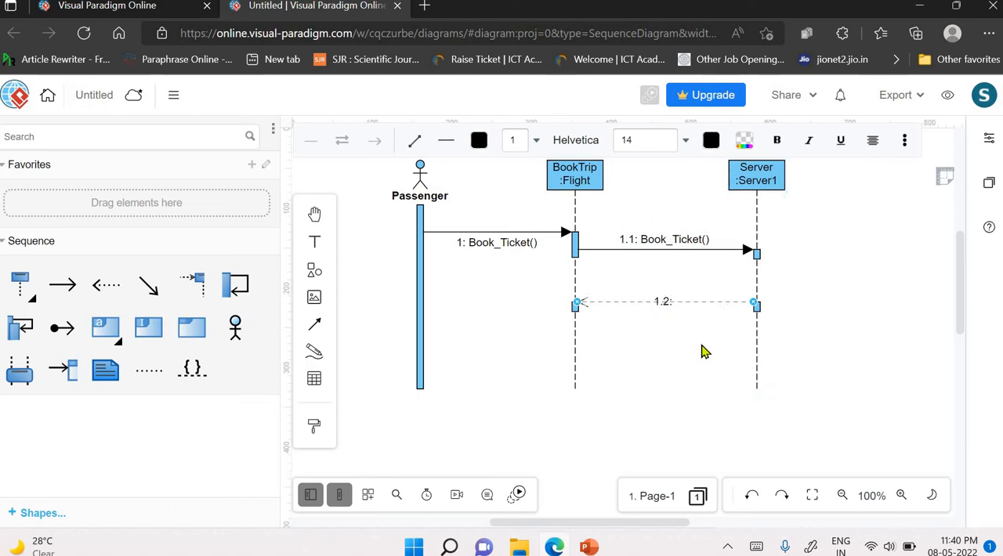
text(Book_Ack())
click(702, 352)
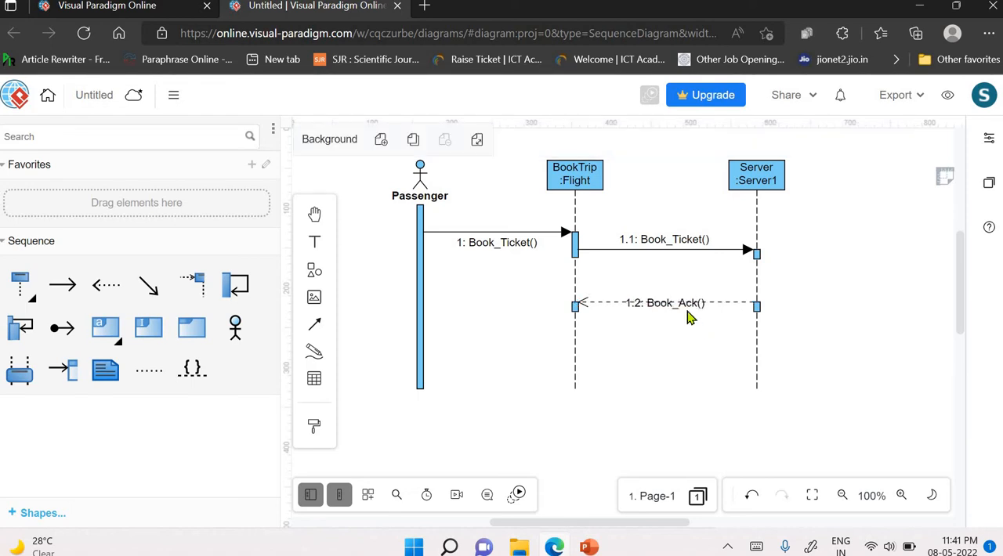
- Move the "1.2: Book_Ack()" label just above the dashed return arrow
click(683, 303)
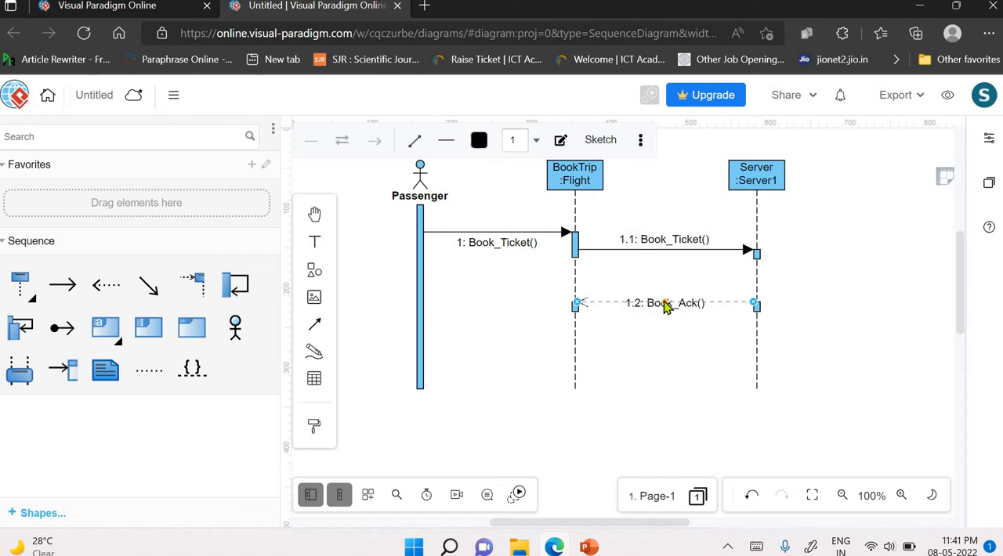
drag(664, 308, 662, 300)
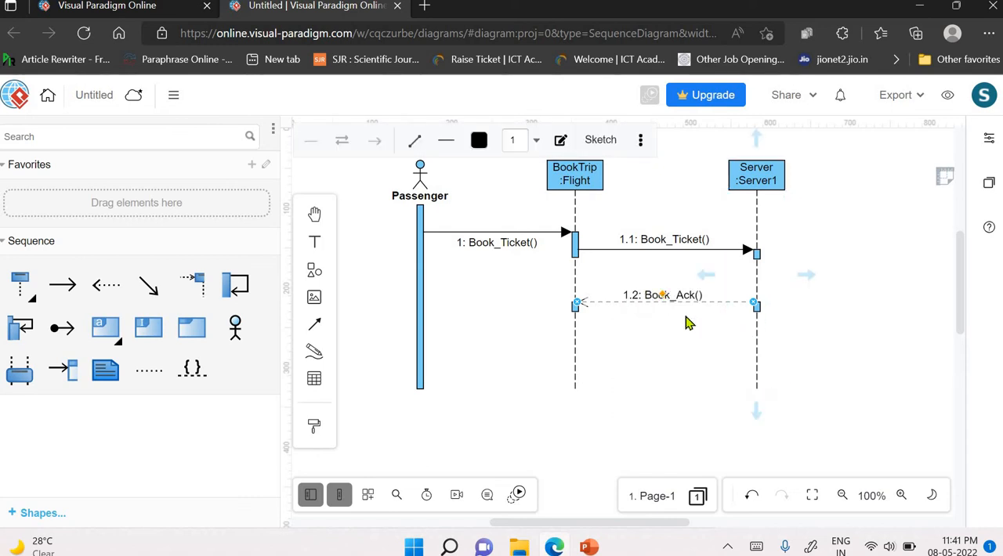
drag(663, 300, 663, 294)
click(706, 339)
- Extend the lower activation bar on the Server :Server1 lifeline upward to cover the arrival of message 1.1
click(758, 307)
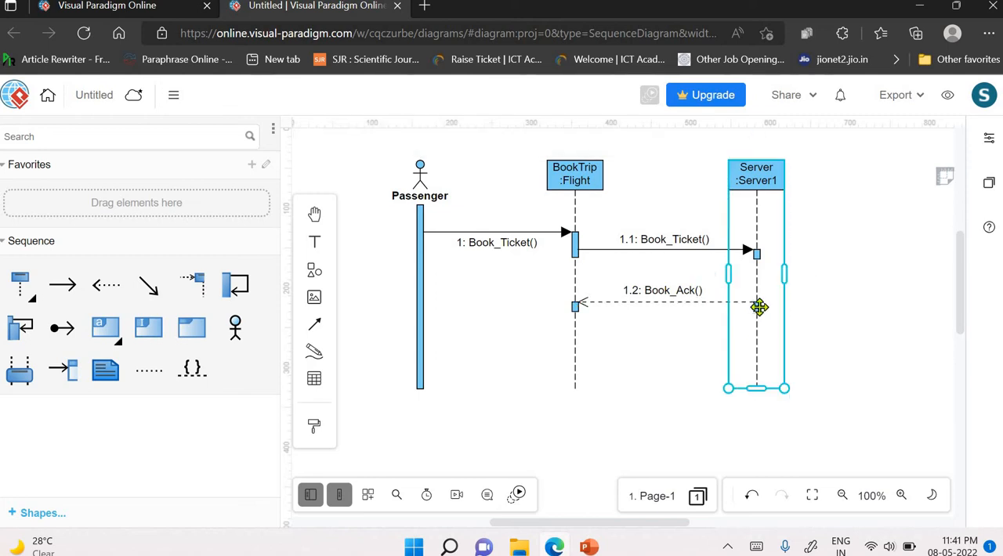
click(758, 305)
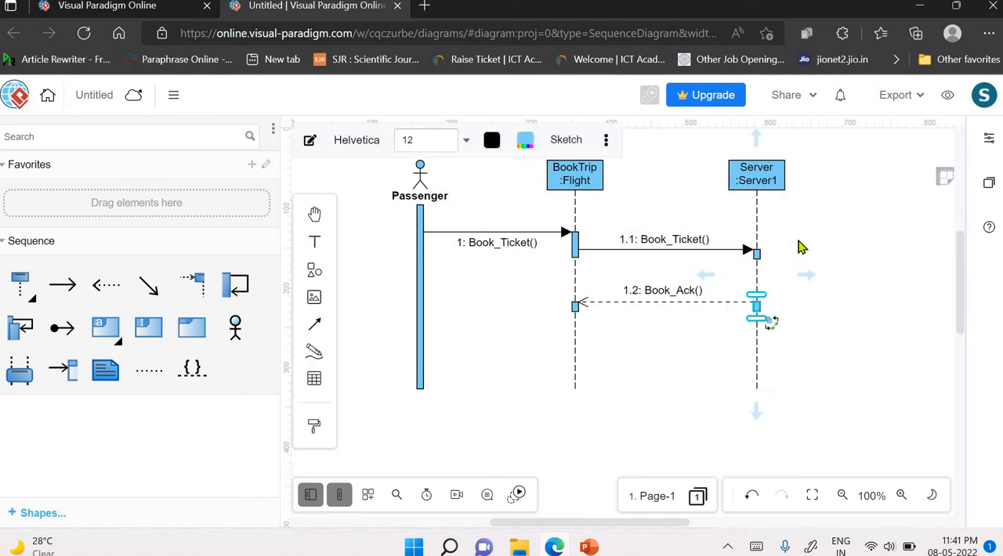
drag(757, 295, 746, 240)
click(829, 296)
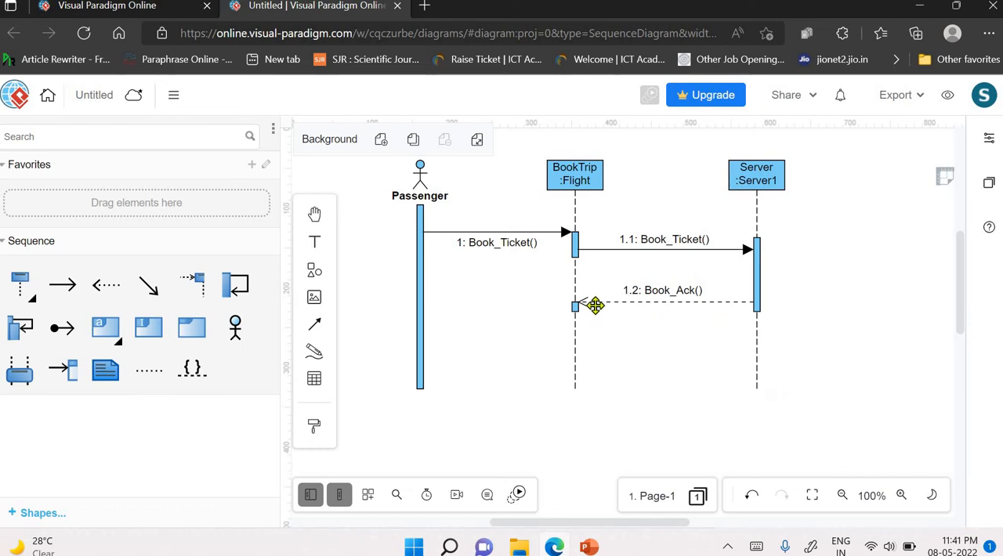
click(574, 306)
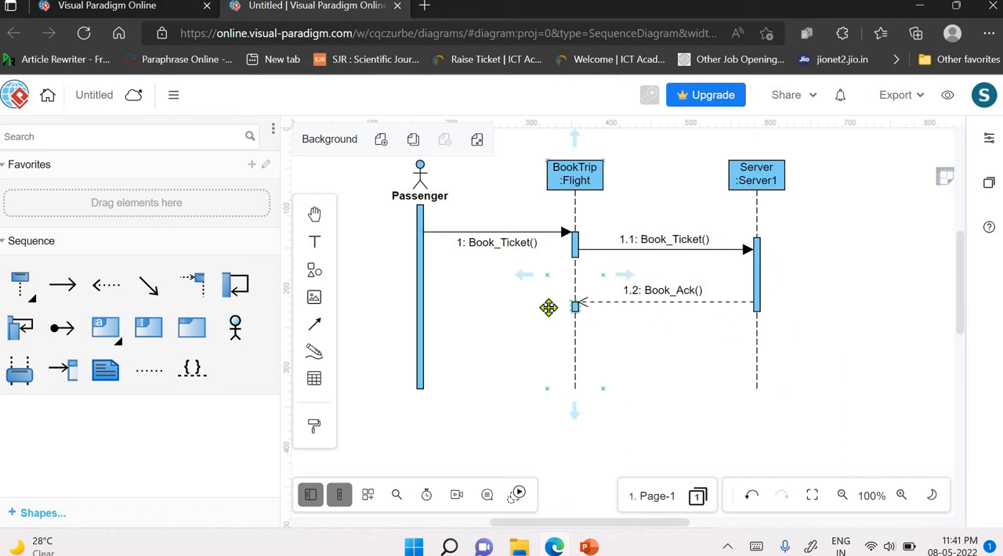
click(576, 168)
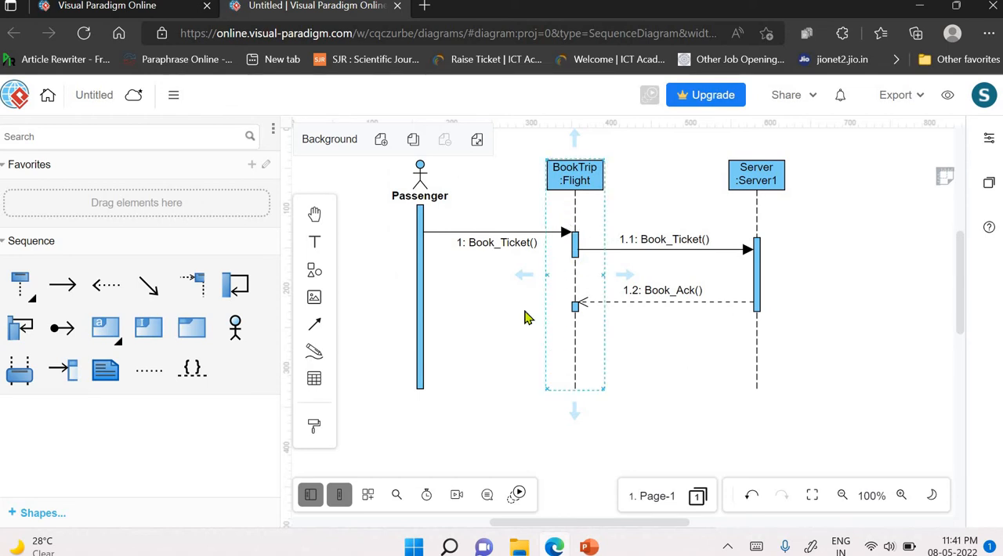
click(394, 262)
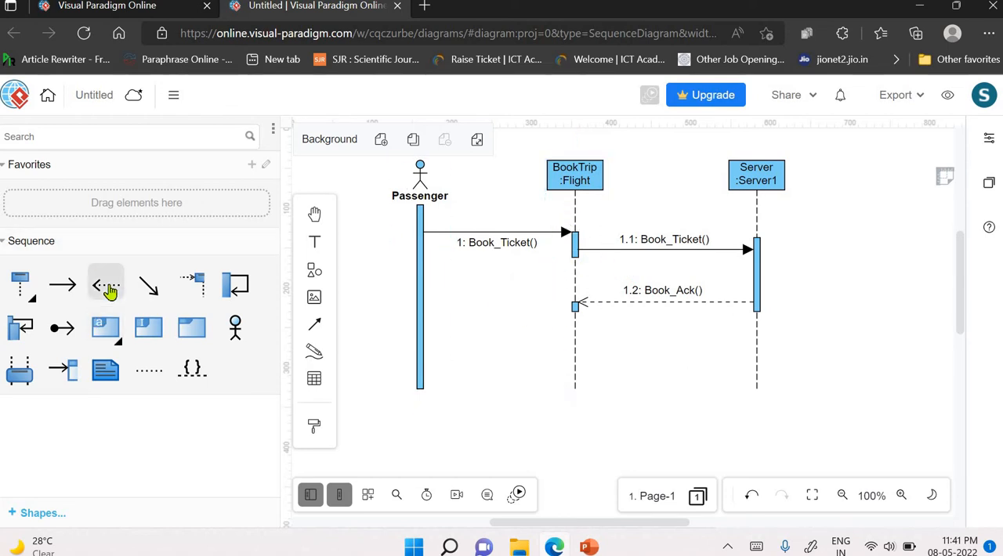
- Add a dashed return message from the BookTrip :Flight lifeline to Passenger below message 1.2
click(106, 284)
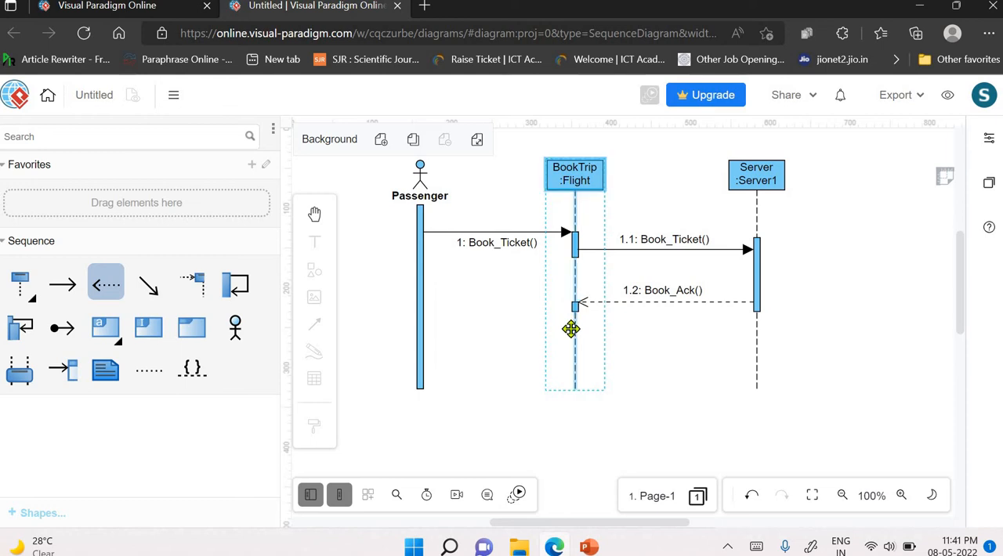
drag(573, 328, 429, 321)
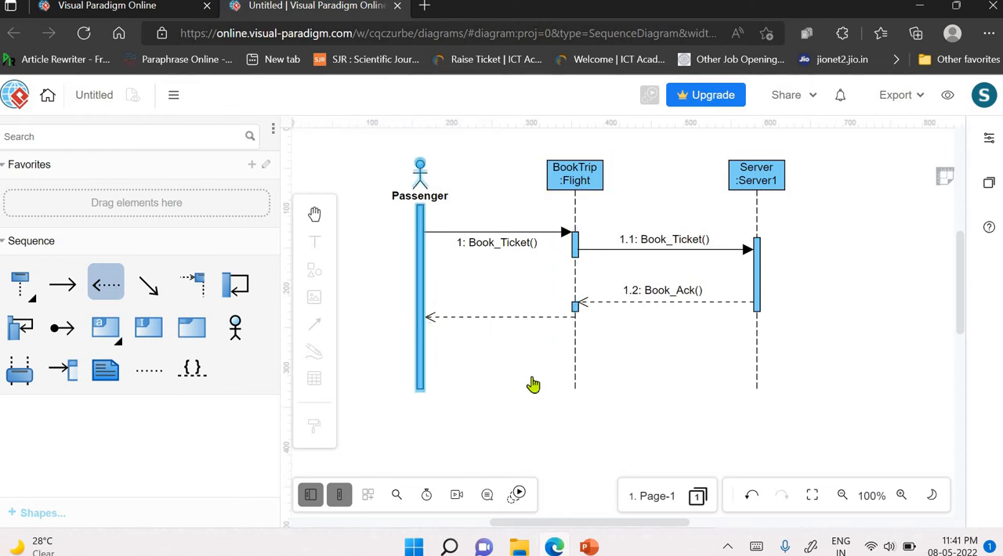
click(501, 345)
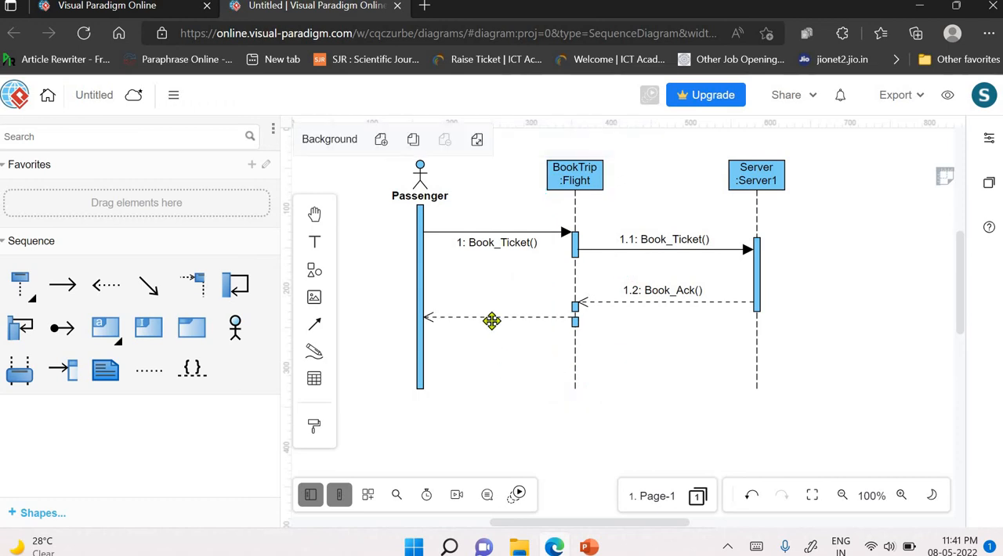
- Label the return message to Passenger "1.3: Book_Ack()" and move the label just below its arrow
click(552, 373)
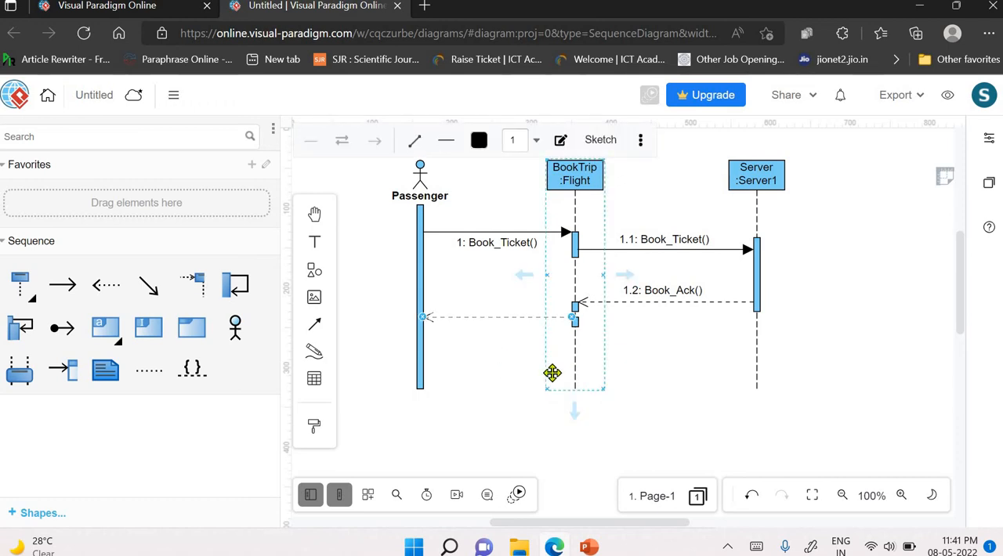
text(1.3:)
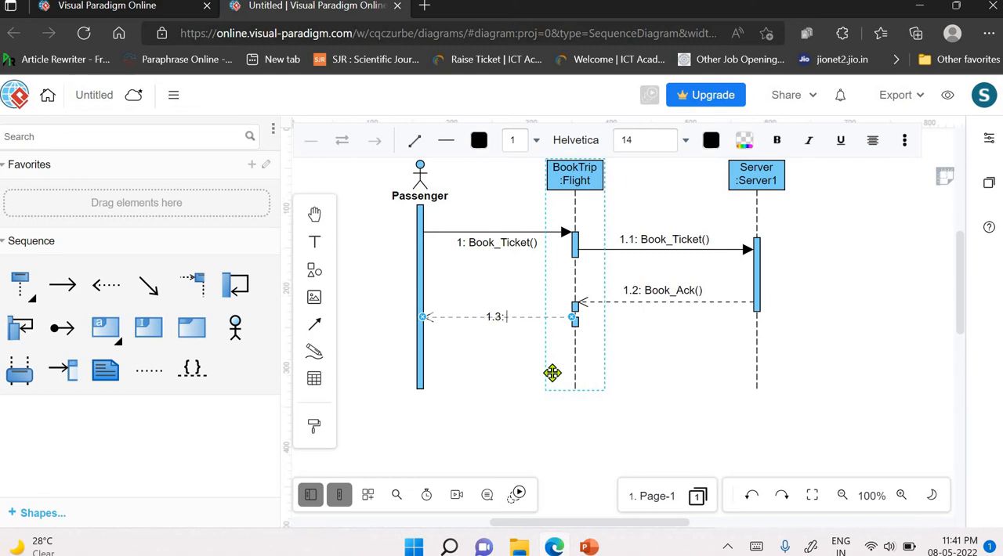
text( Book_Ack())
click(509, 333)
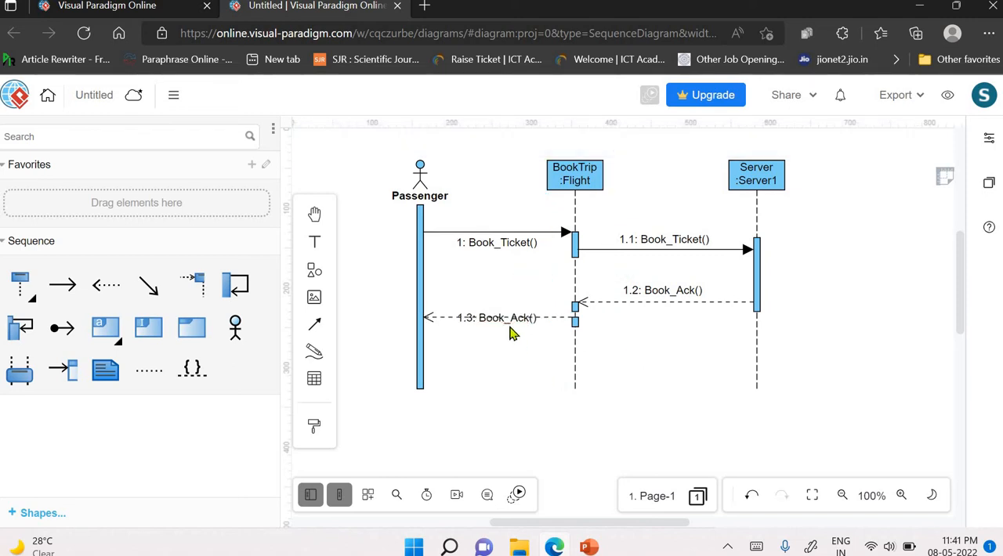
click(497, 320)
drag(497, 320, 499, 332)
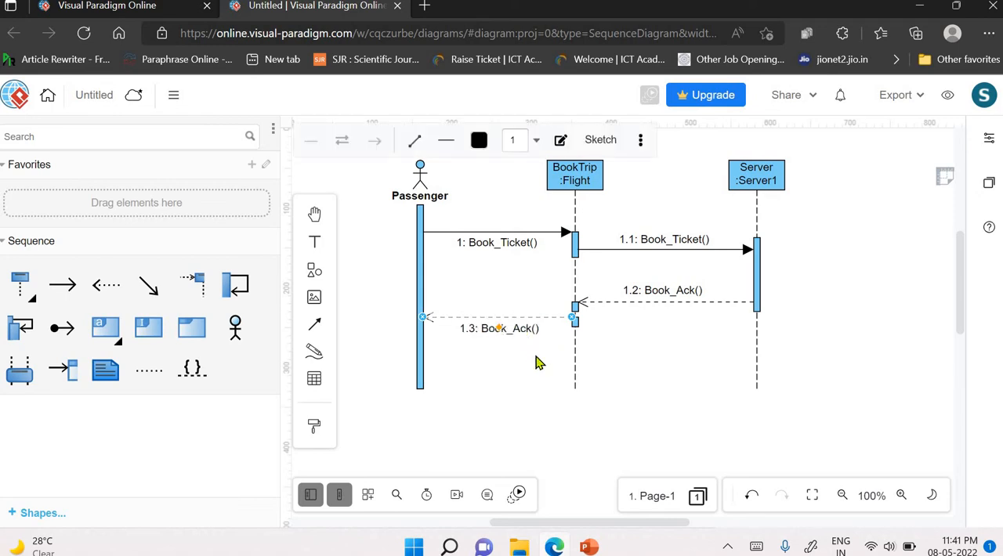
- Extend the lowest activation bar on the BookTrip :Flight lifeline upward to meet the bar directly above it
click(578, 321)
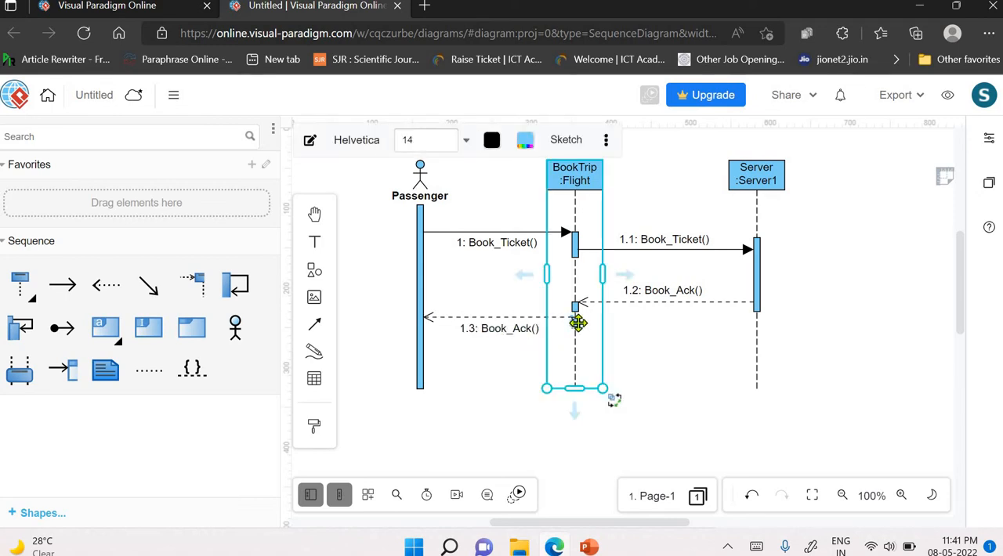
click(577, 320)
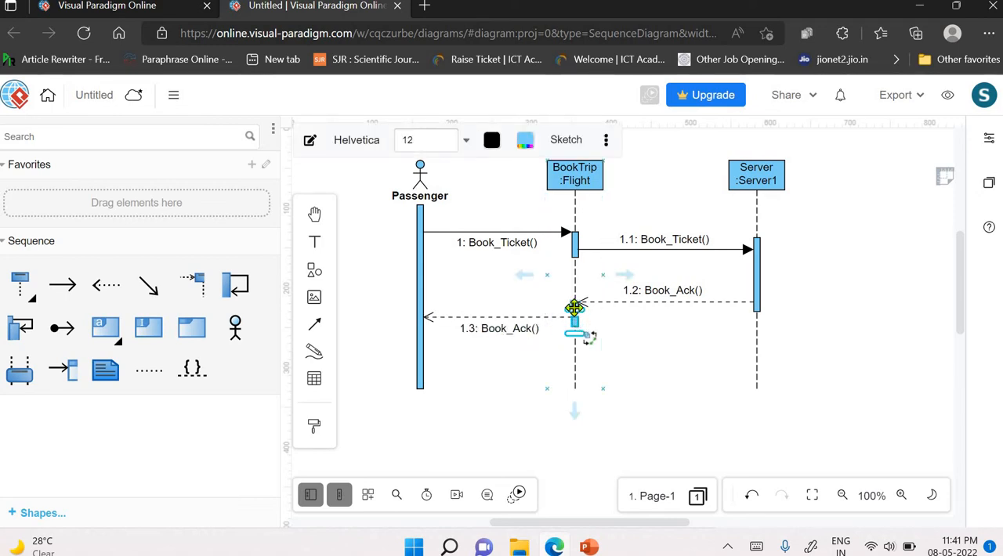
mouse_move(580, 313)
mouse_down()
mouse_move(578, 328)
mouse_move(576, 313)
mouse_up()
click(666, 329)
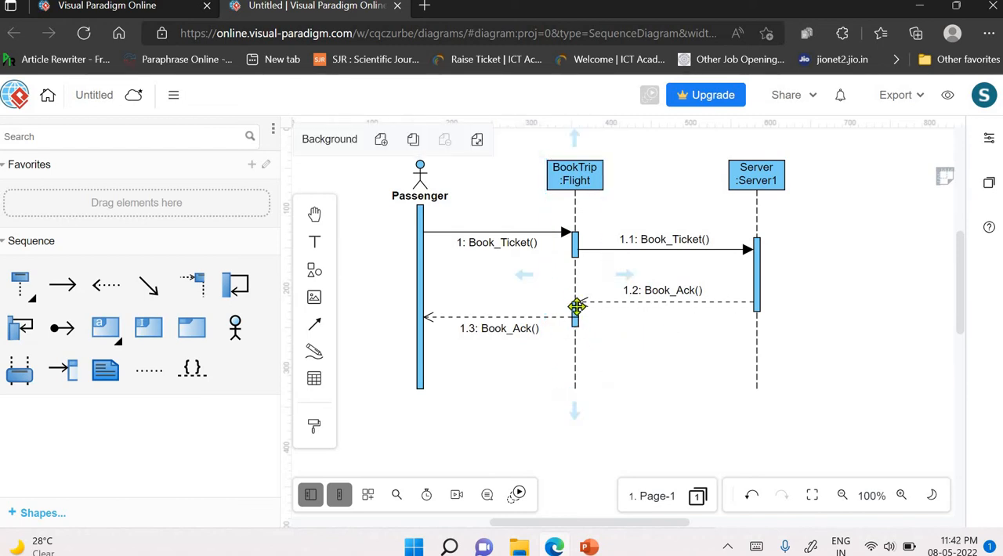
click(576, 305)
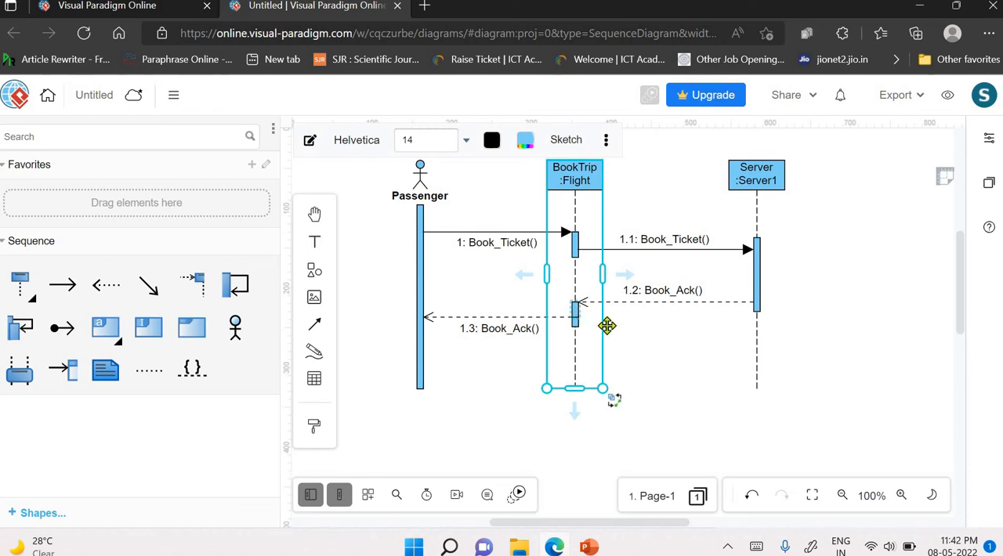
click(583, 327)
click(576, 312)
click(575, 312)
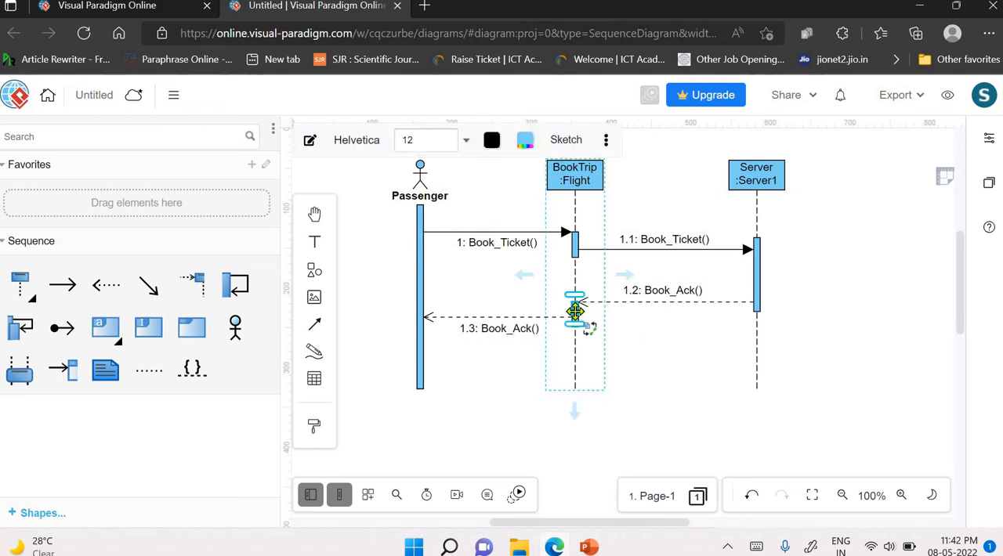
drag(575, 312, 578, 331)
click(655, 319)
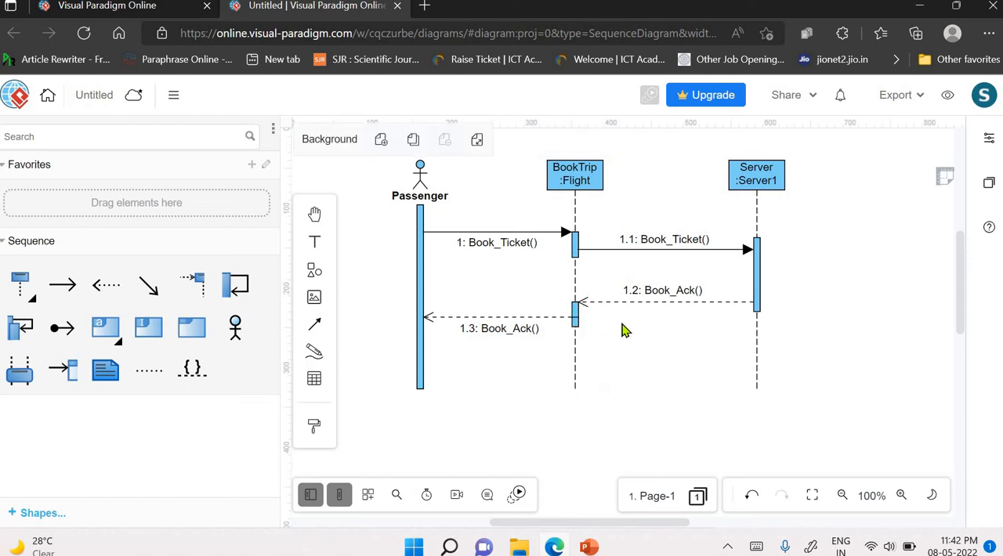
double_click(576, 312)
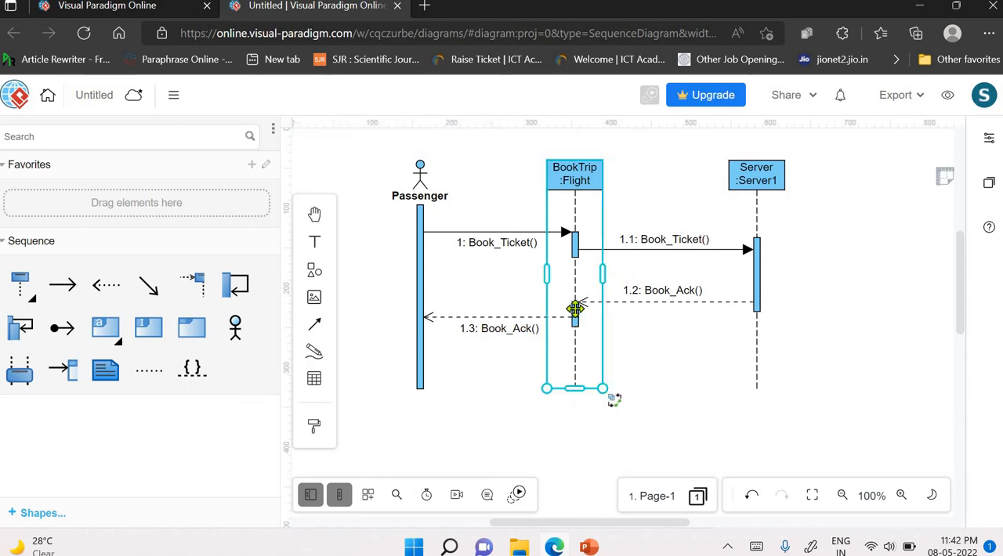
click(627, 336)
- Stretch the activation bar at message 1.2 on the BookTrip :Flight lifeline upward to cover the message's arrival
click(580, 313)
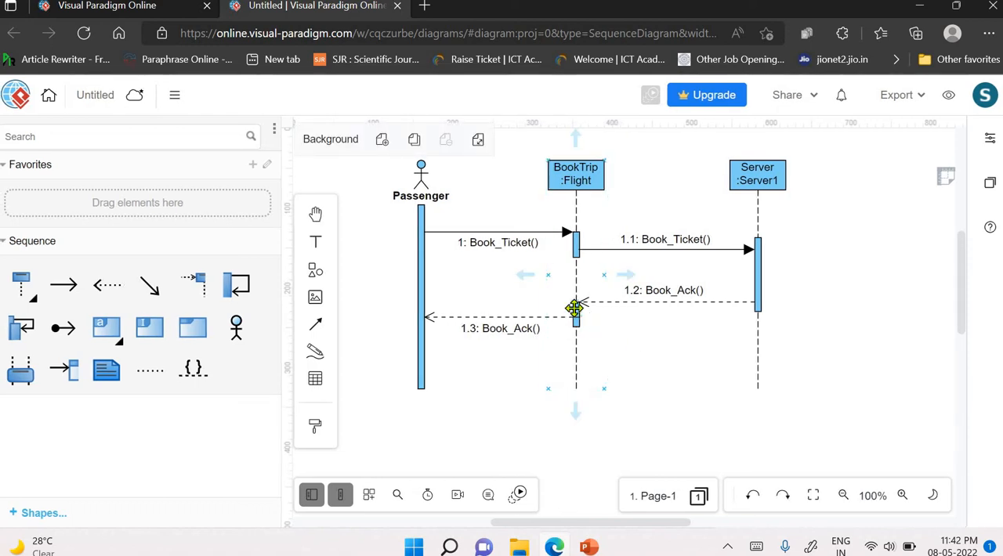
click(575, 320)
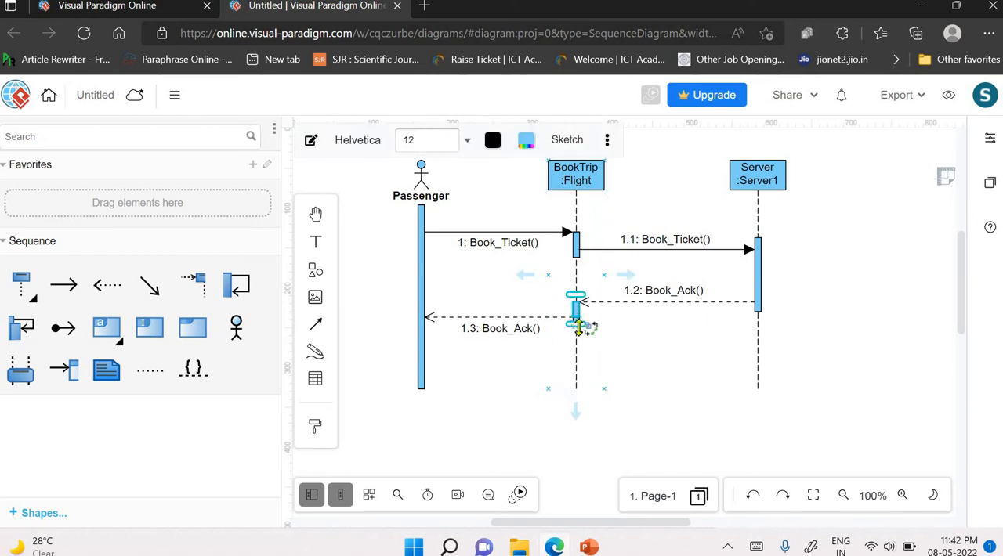
drag(578, 326, 577, 291)
click(829, 358)
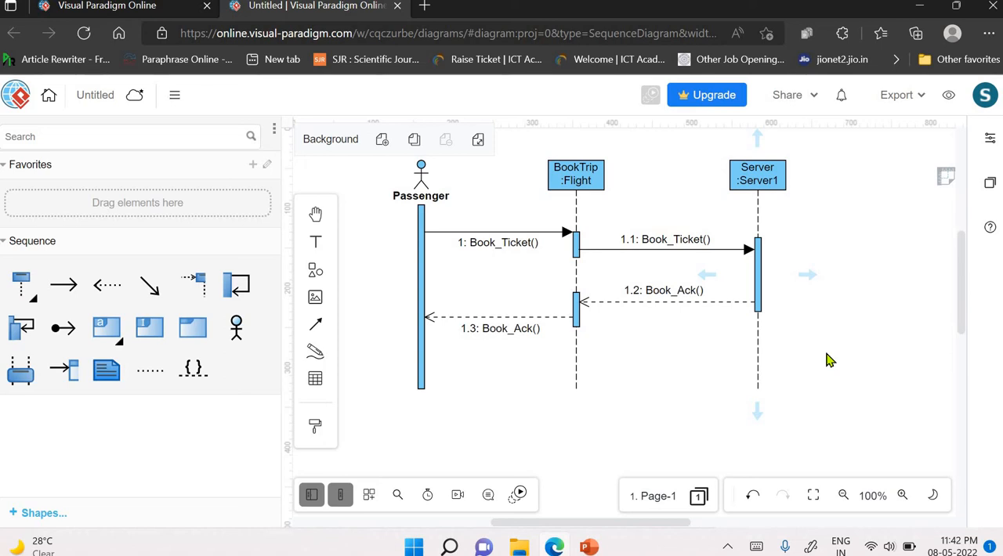
- Rename the untitled diagram as seq_ticket
click(110, 97)
text(s)
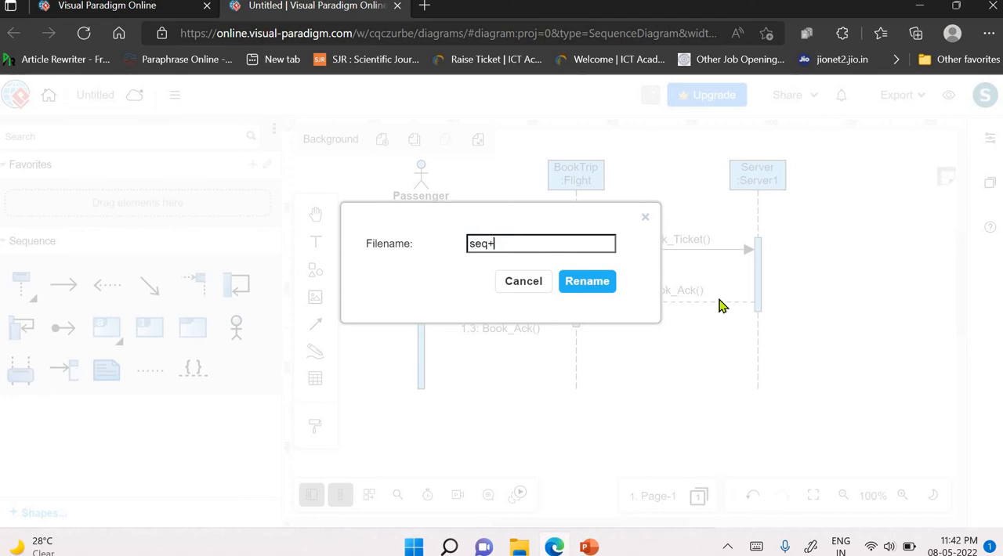
text(eq_)
click(594, 287)
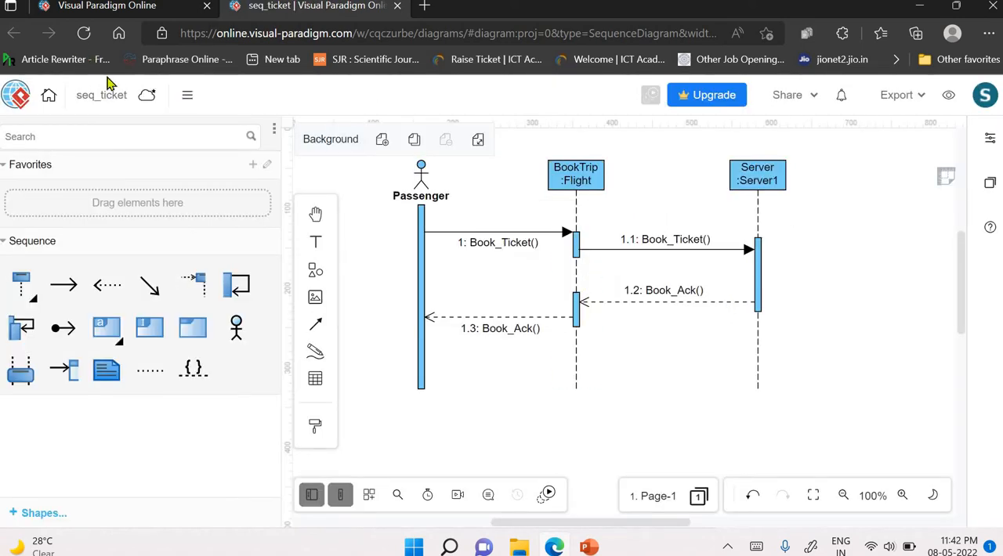
- Save the seq_ticket diagram to VP Online storage
click(152, 100)
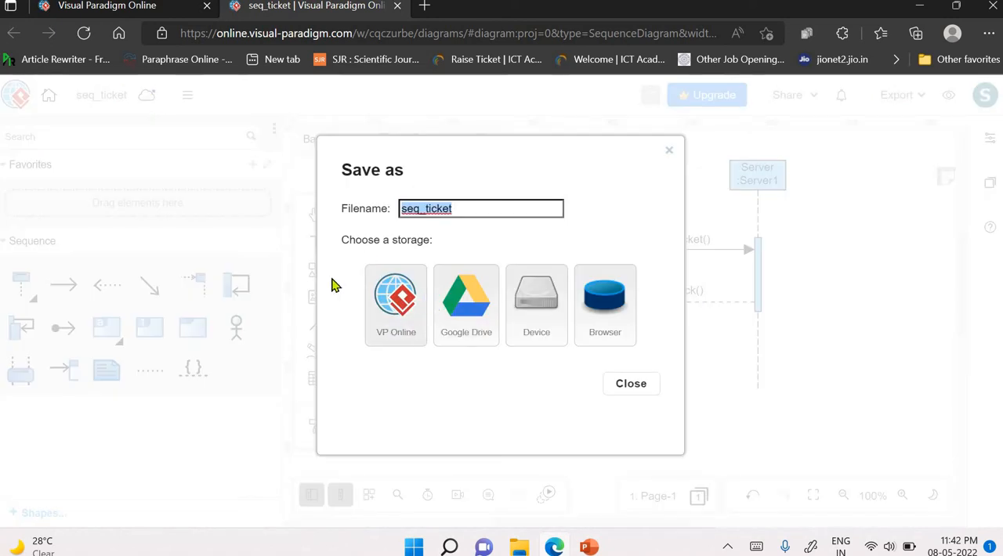
click(389, 310)
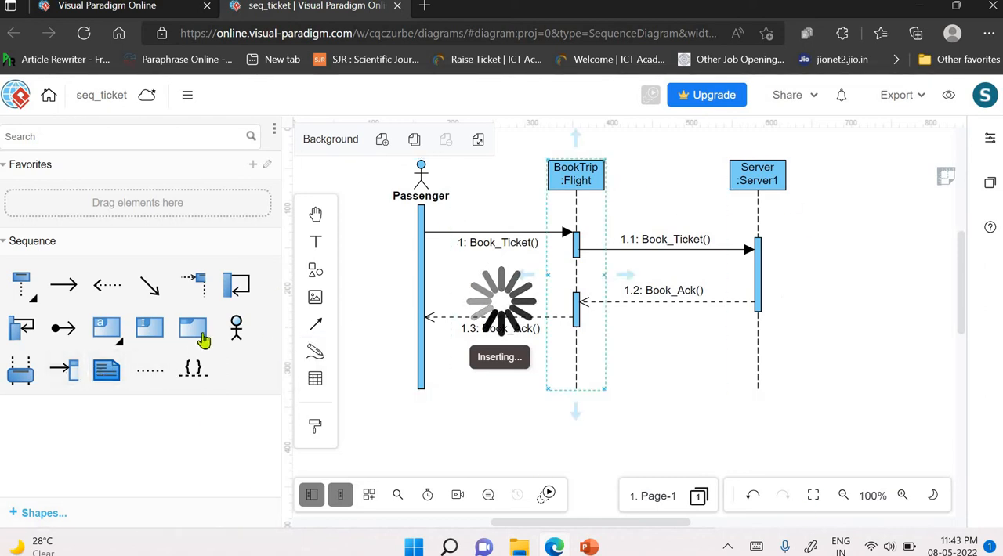
mouse_move(190, 327)
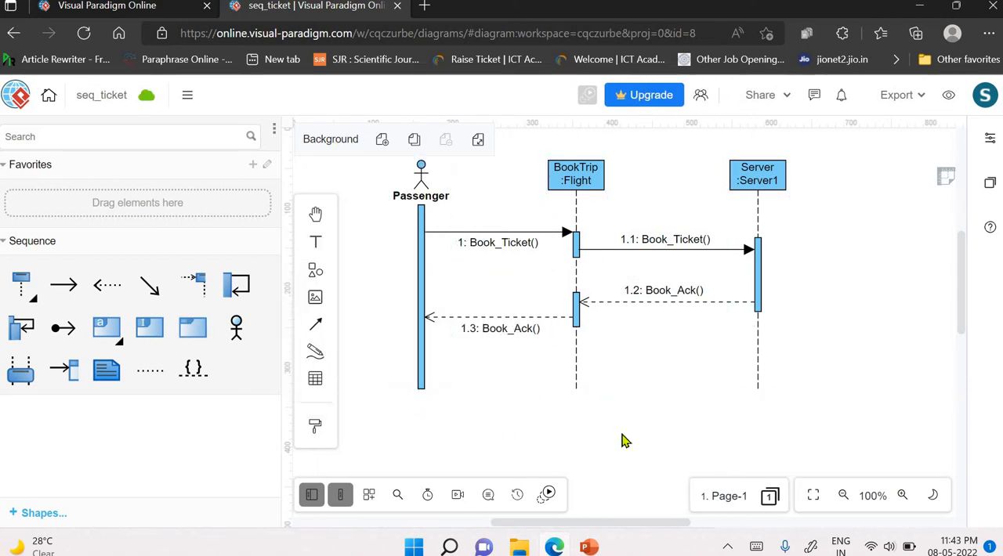
- Export the diagram as SVG at 100% scale, view seq_ticket.svg in a new window, and close that preview
click(907, 98)
click(951, 95)
click(917, 98)
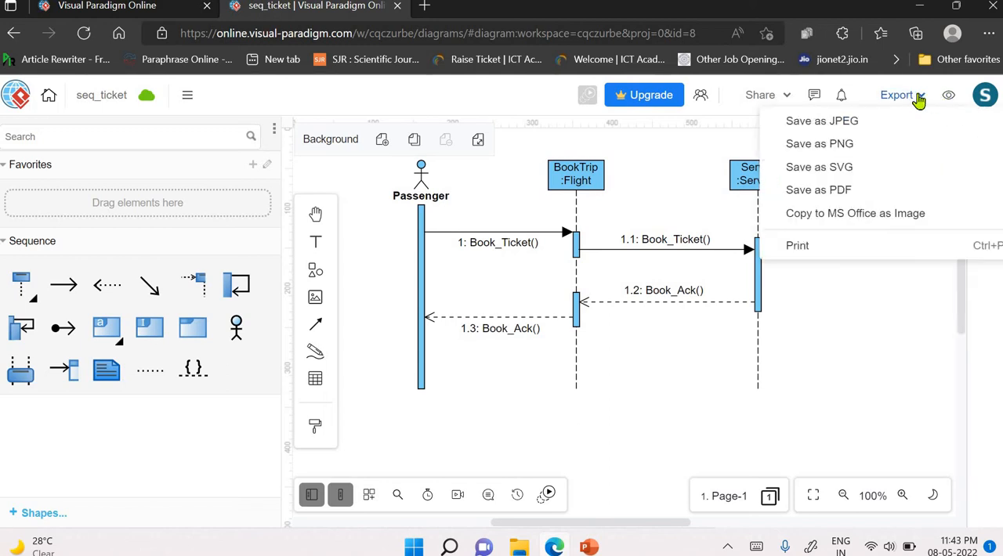
click(834, 170)
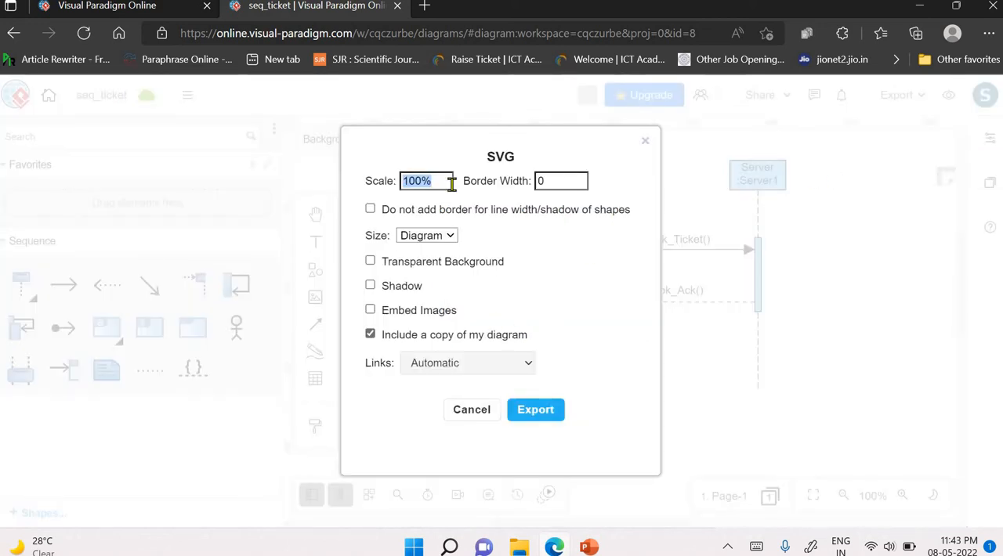
click(536, 412)
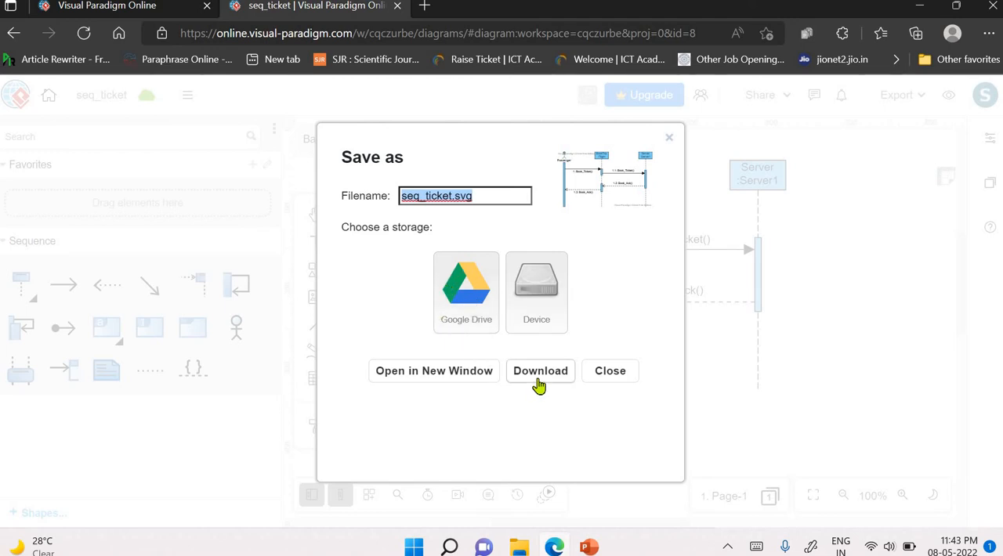
click(434, 383)
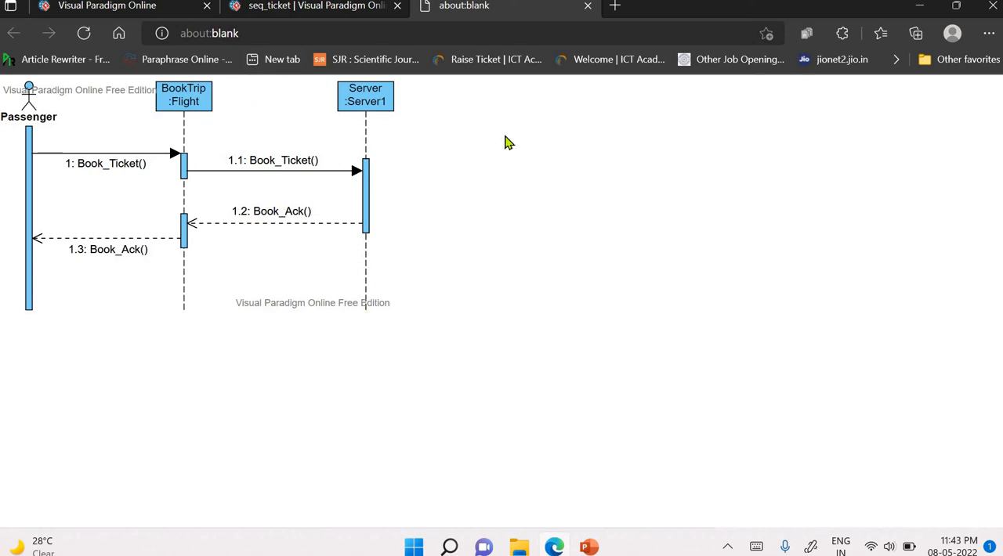
click(587, 6)
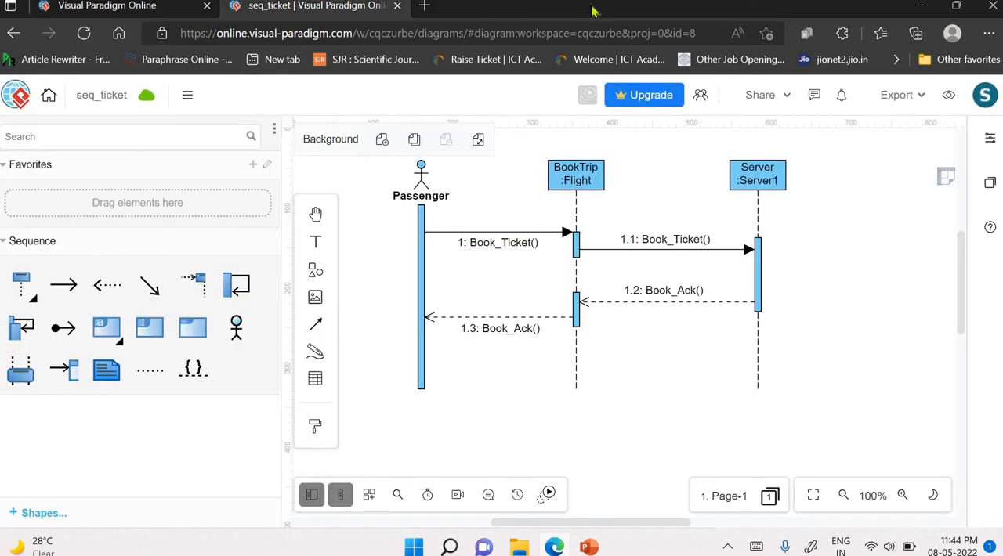
- Return to the workspace dashboard and create a new blank sequence diagram from the diagram types
click(14, 110)
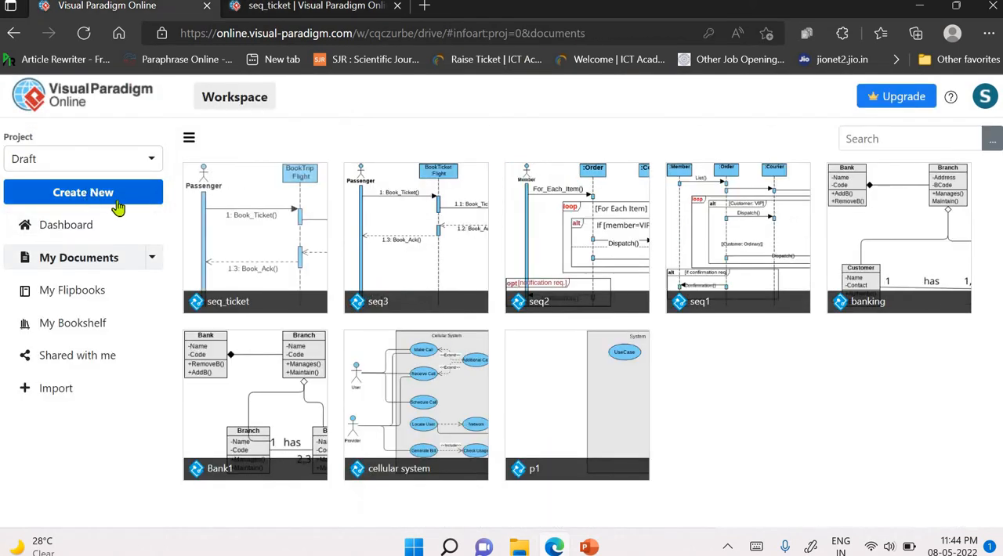
click(93, 227)
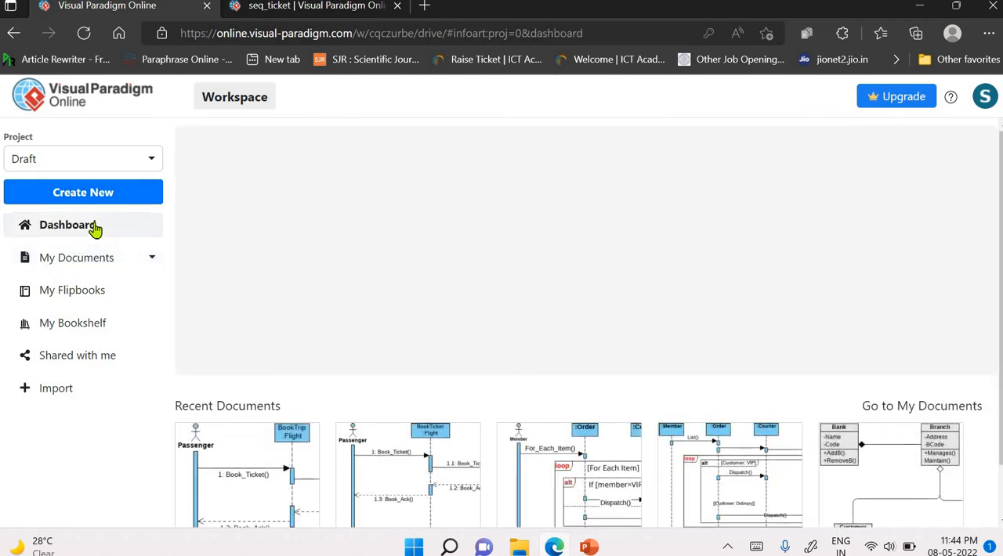
click(368, 182)
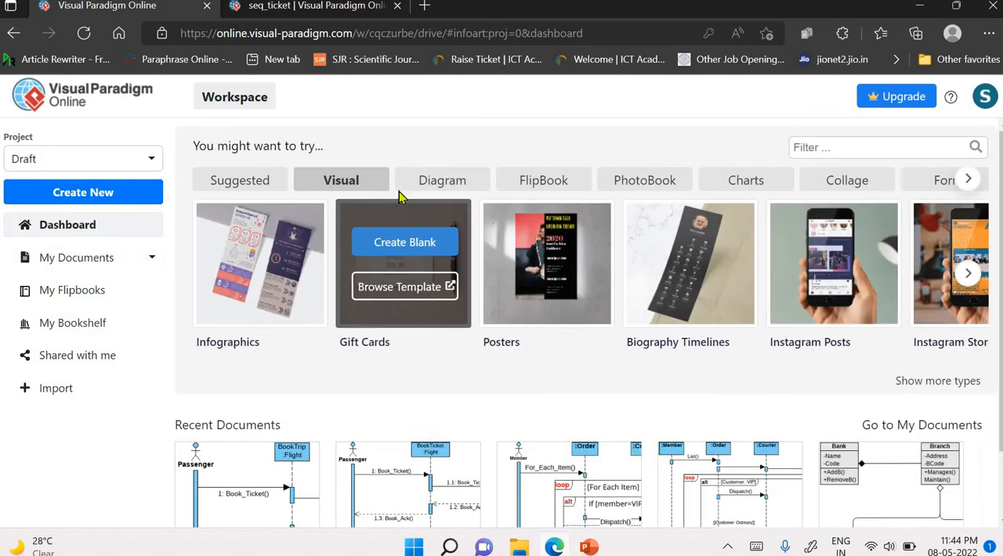
click(458, 181)
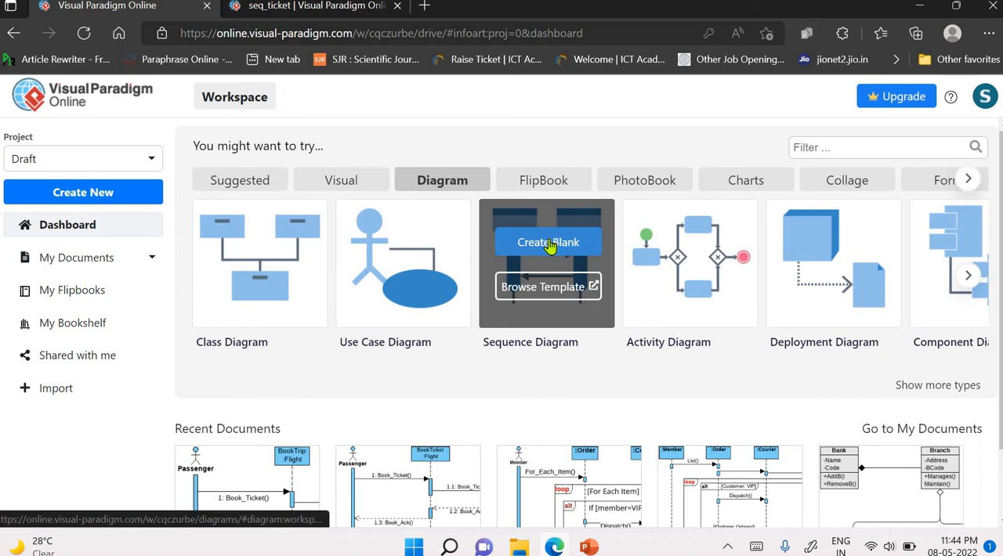
click(551, 242)
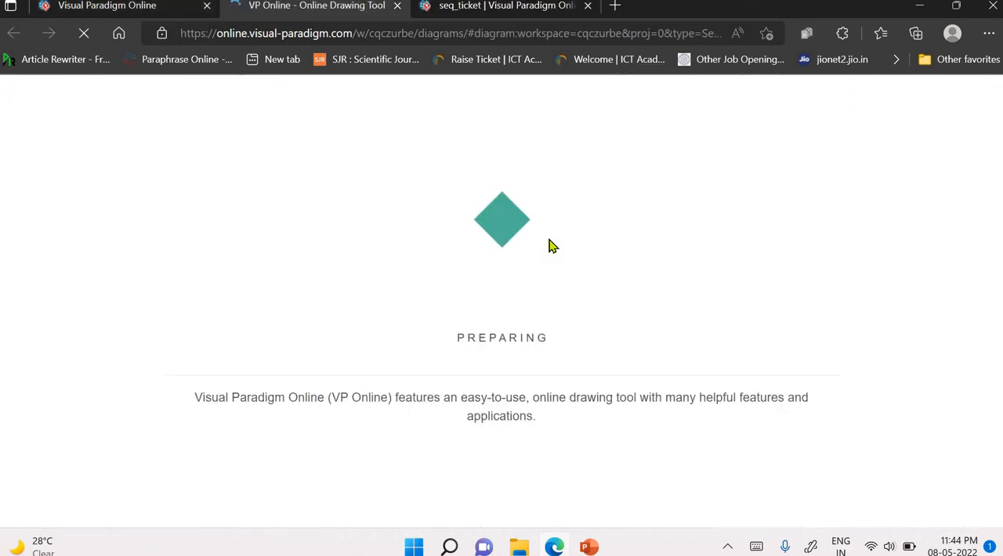
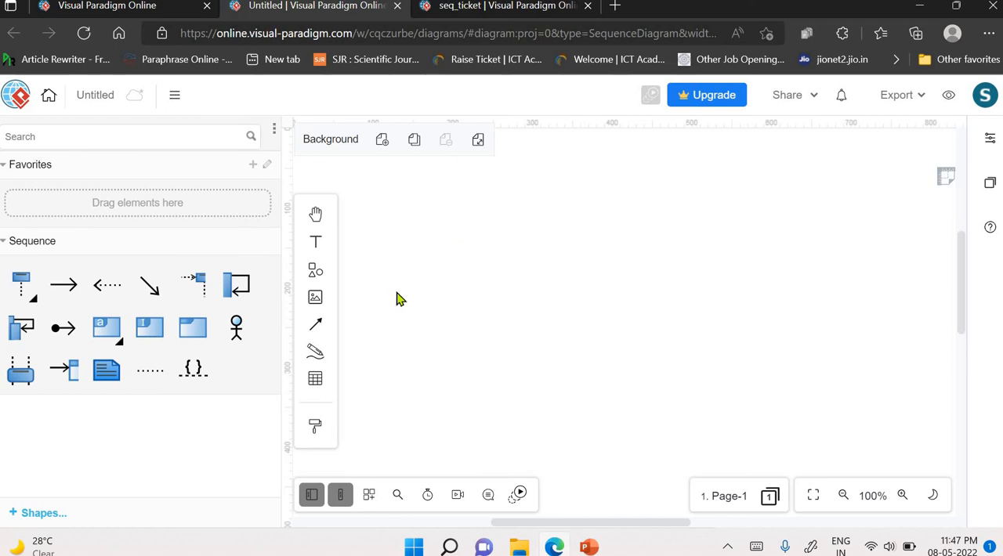
- Add an actor near the upper-left of the canvas, name it Member, and make its label bold
drag(235, 327, 614, 219)
mouse_move(399, 207)
mouse_down()
mouse_move(410, 209)
mouse_move(400, 204)
mouse_up()
double_click(403, 194)
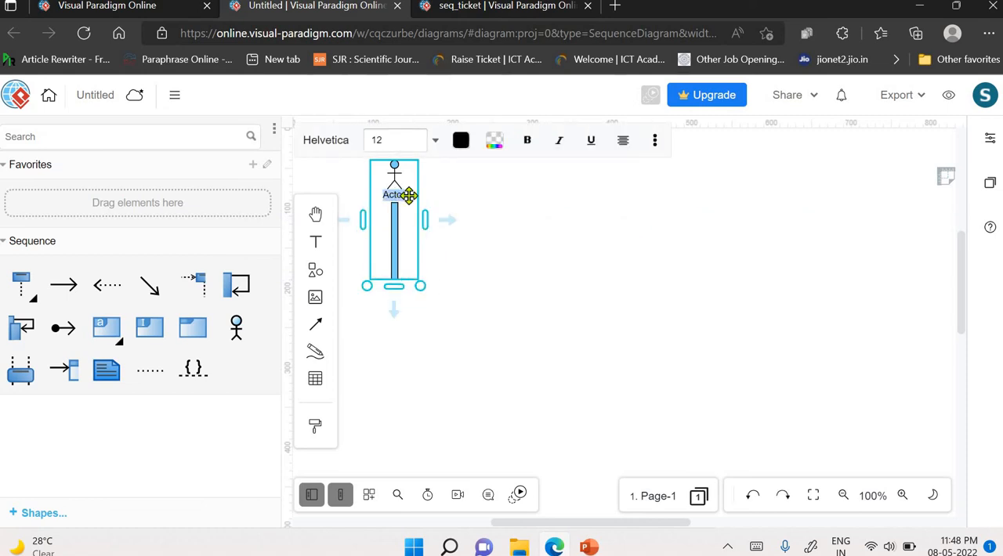
text(Member)
double_click(394, 194)
click(528, 140)
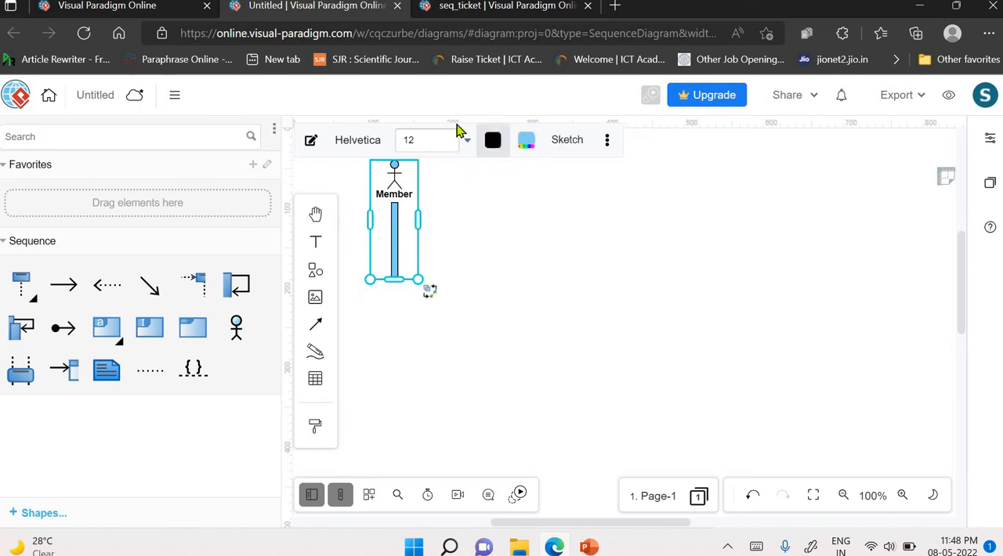
click(508, 276)
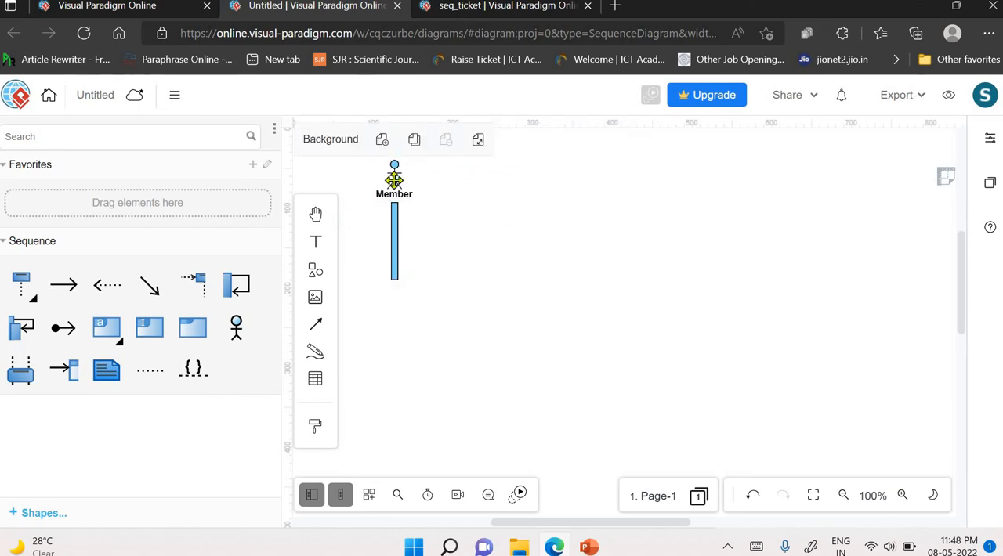
- Extend the Member activation bar down to about the 400 ruler mark and create a message from it to a new lifeline
click(398, 189)
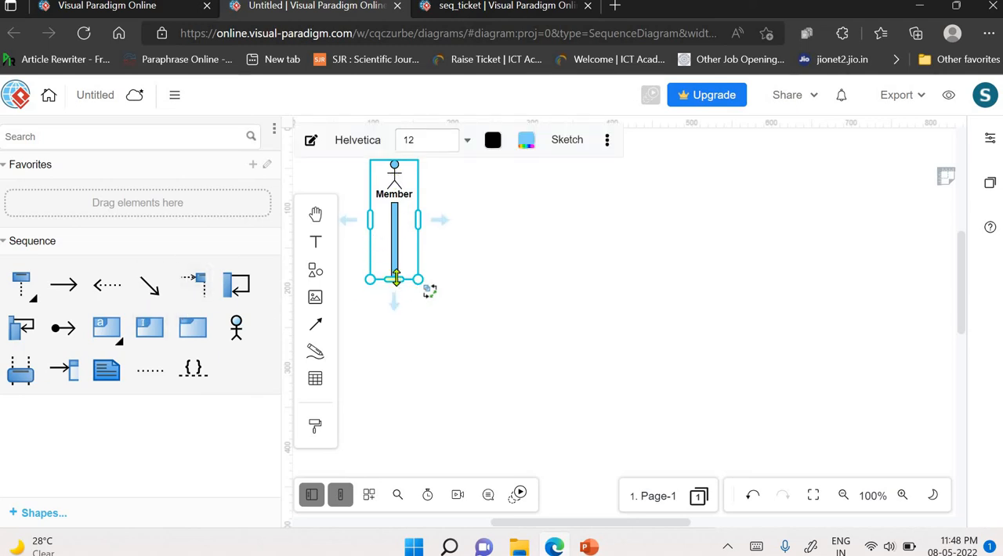
drag(394, 279, 396, 453)
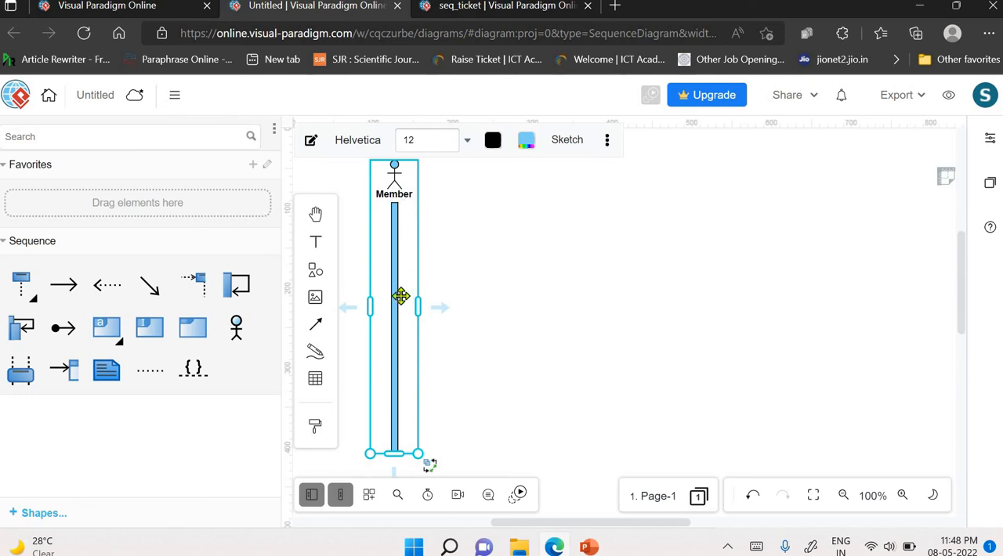
drag(445, 309, 533, 225)
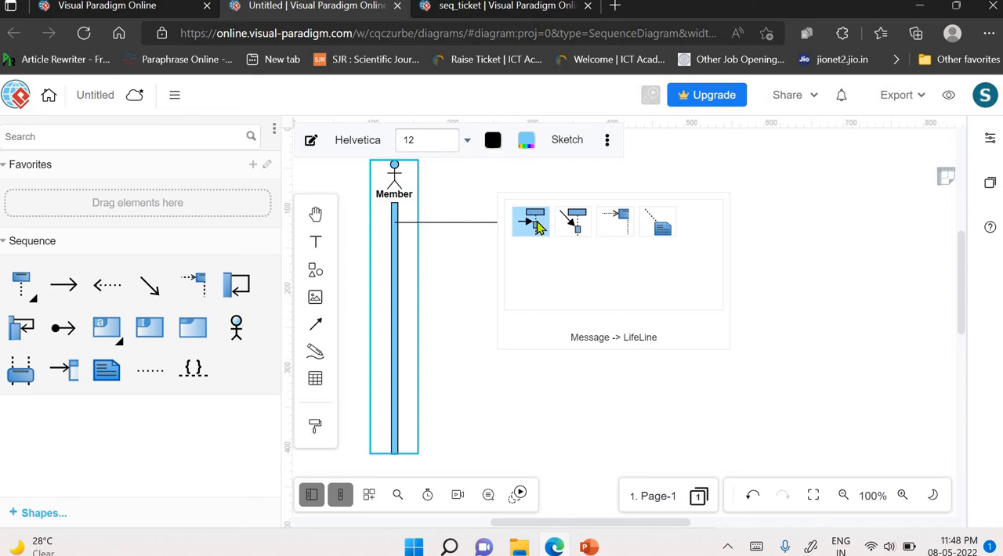
click(536, 223)
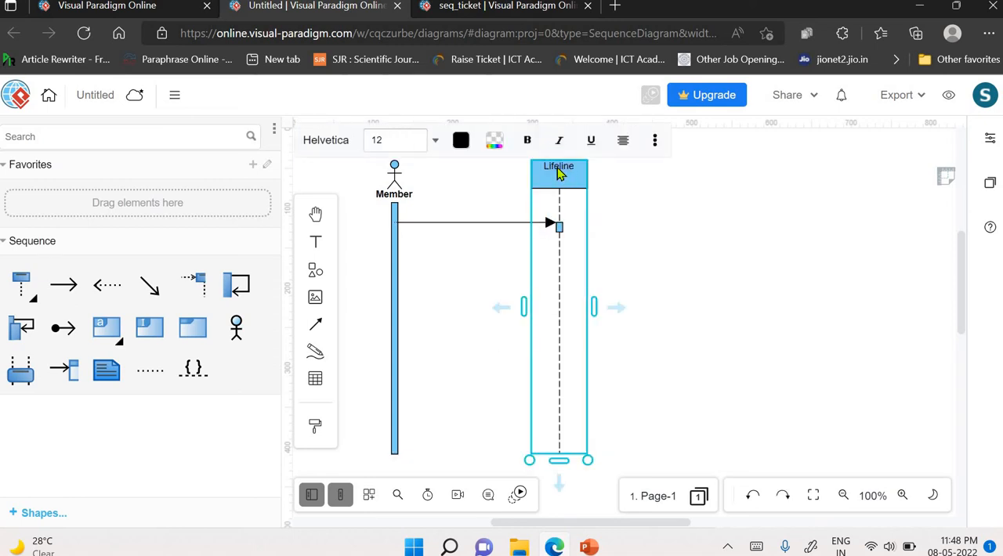
- Name the new lifeline that receives Member's message :Order and make its label bold
double_click(557, 168)
text(:Order)
click(663, 209)
click(572, 169)
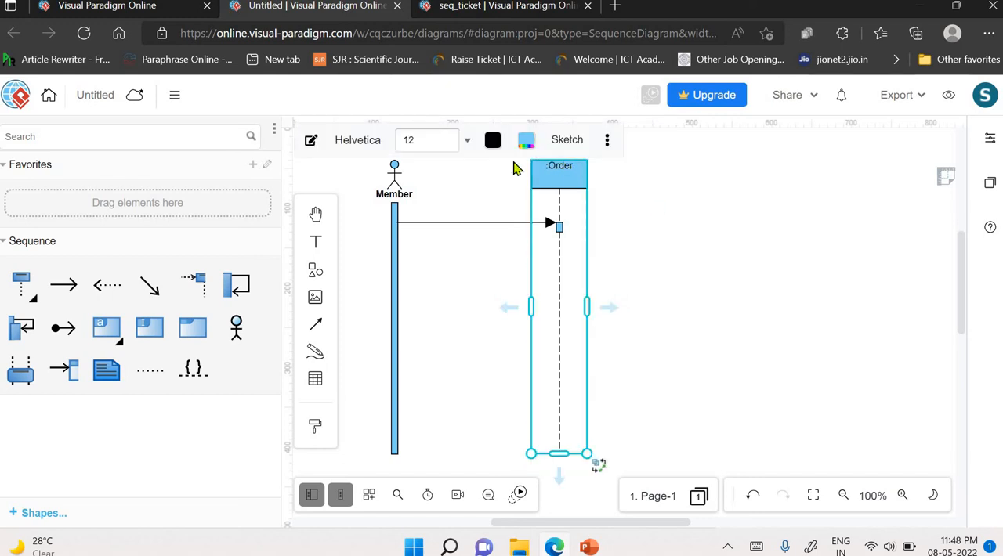
double_click(572, 169)
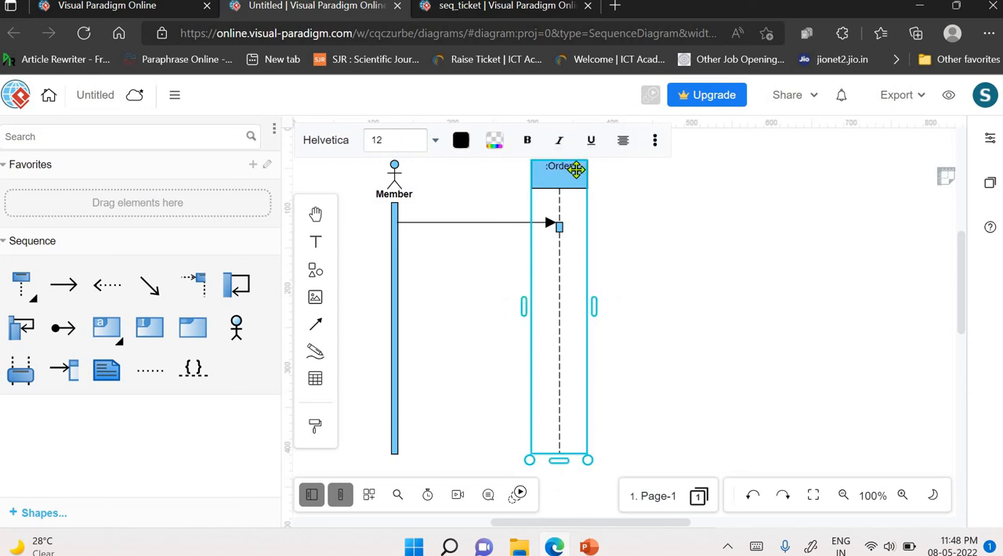
click(526, 144)
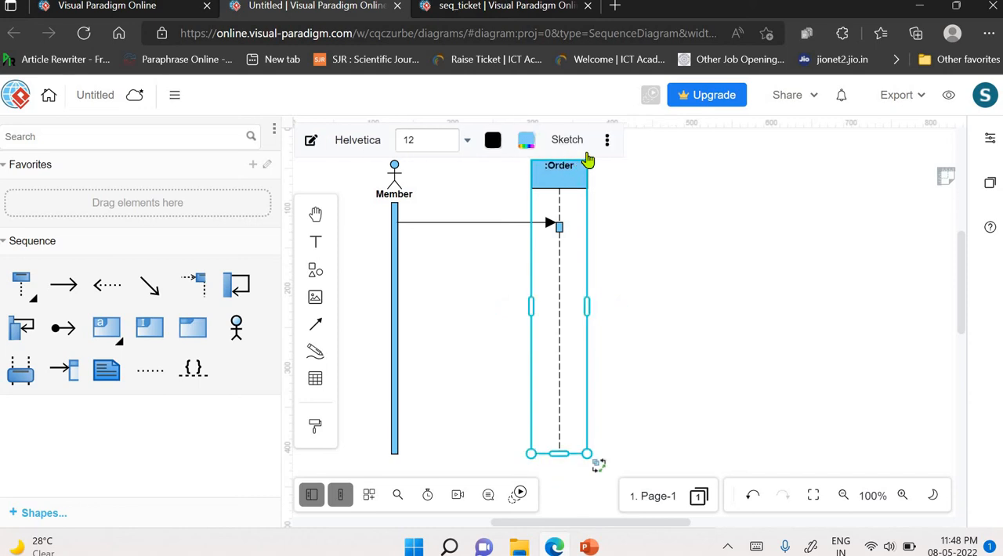
click(640, 212)
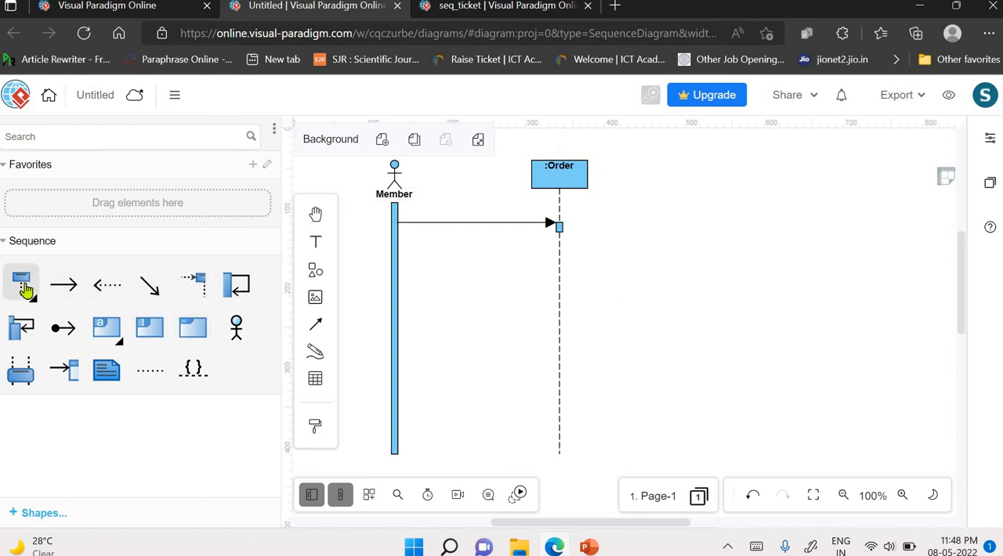
- Add a lifeline beside :Order, name it :Courier in bold, and move it further away from :Order
drag(29, 290, 612, 166)
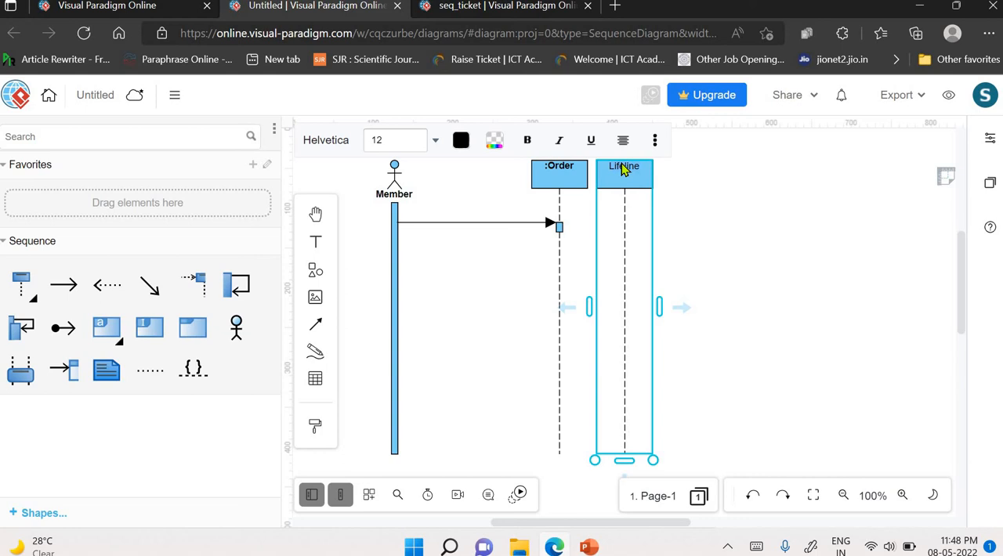
double_click(621, 164)
key(BackSpace)
text(:Courier)
click(527, 141)
click(649, 181)
drag(642, 172, 676, 172)
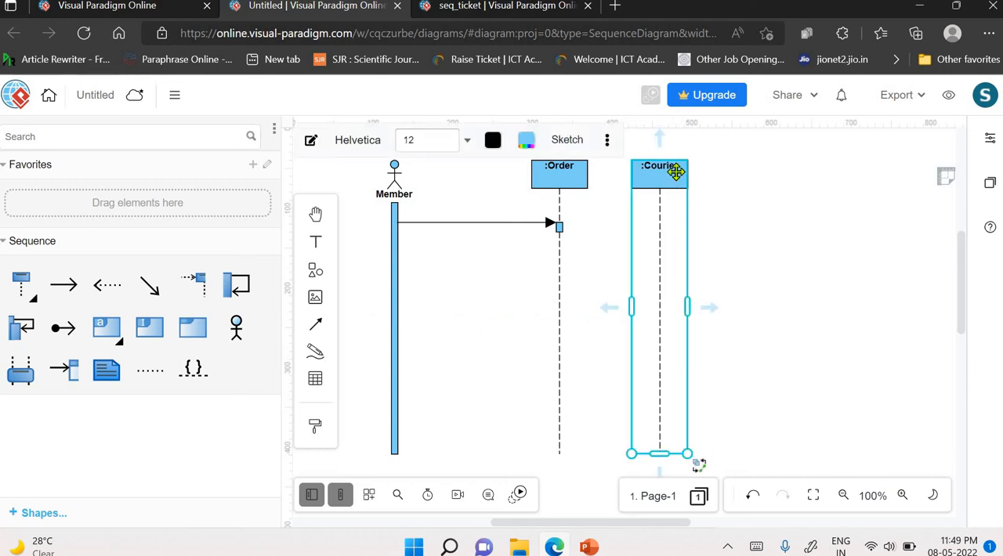
- Duplicate the :Courier lifeline, rename the copy :Mail, and space the two lifelines out after :Order
key(ctrl+v)
drag(702, 175, 779, 178)
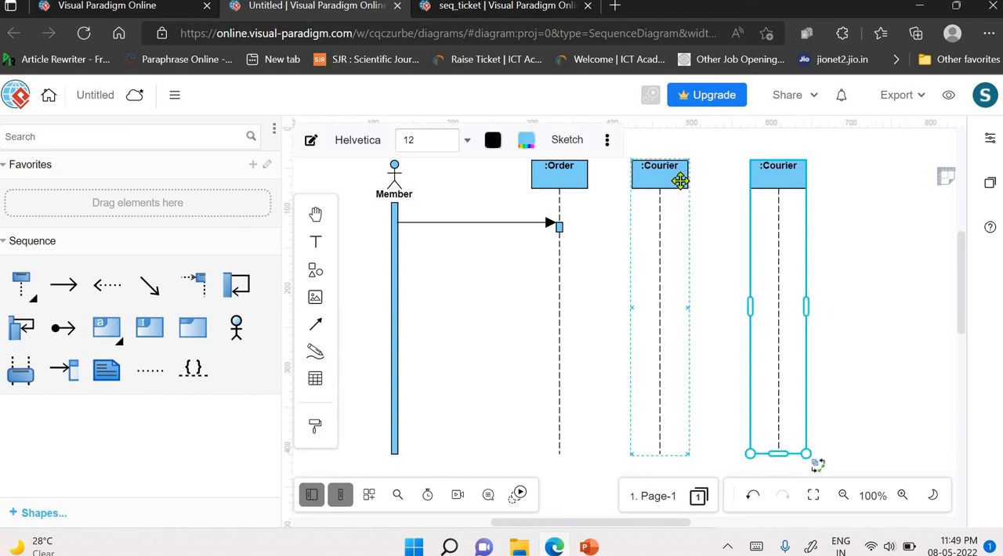
drag(682, 175, 714, 176)
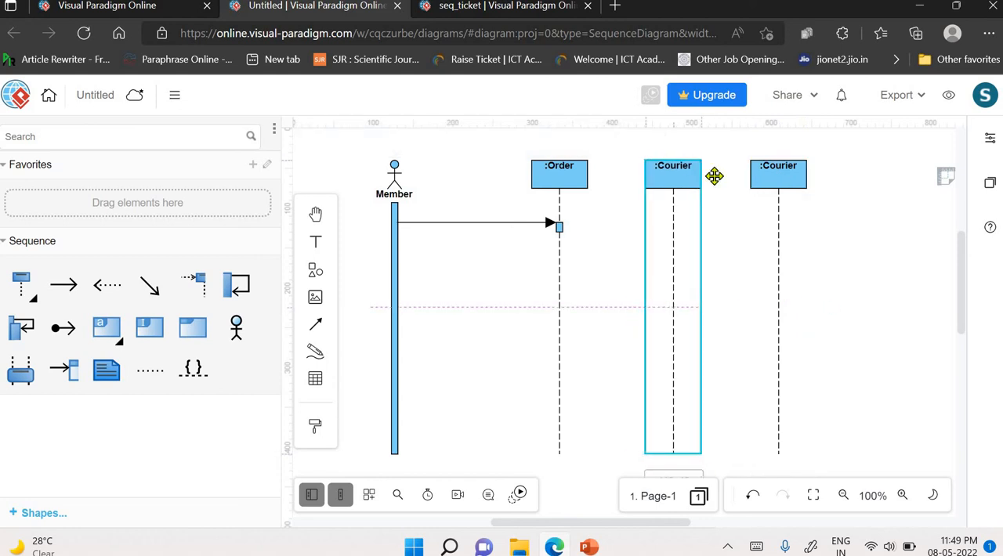
click(779, 168)
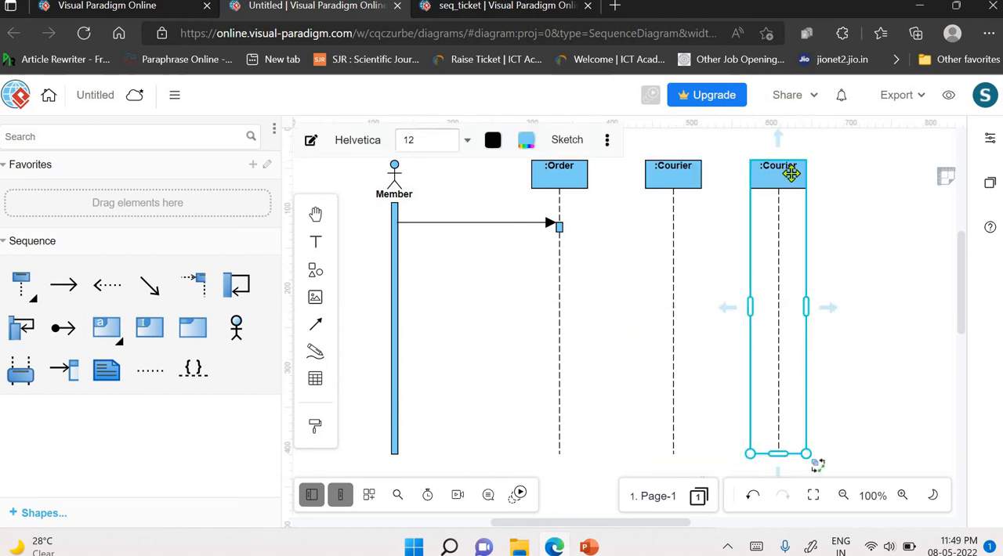
double_click(788, 169)
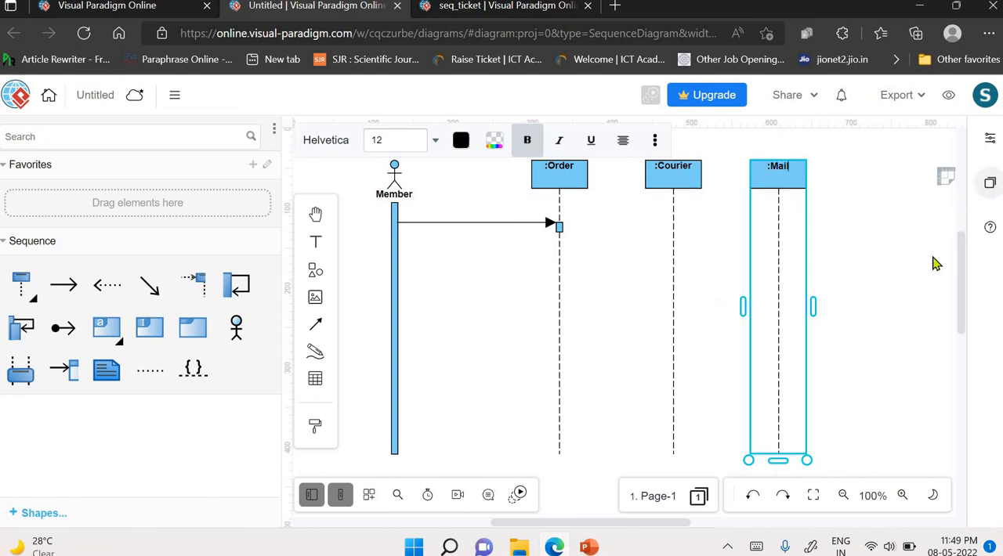
click(853, 274)
drag(786, 172, 819, 173)
drag(688, 170, 698, 170)
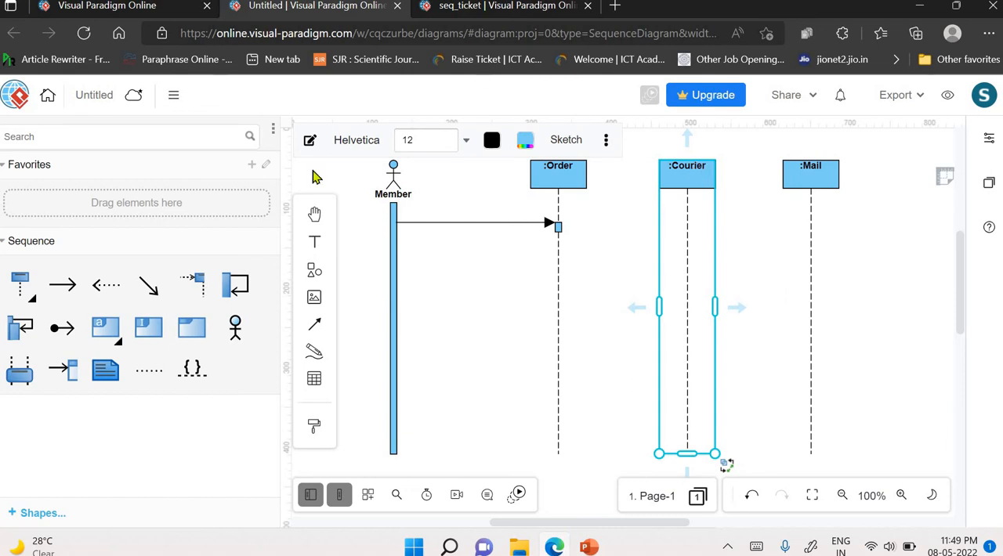
- Label the message from Member to :Order as 1: Items_List() and place the label above the arrow
click(433, 225)
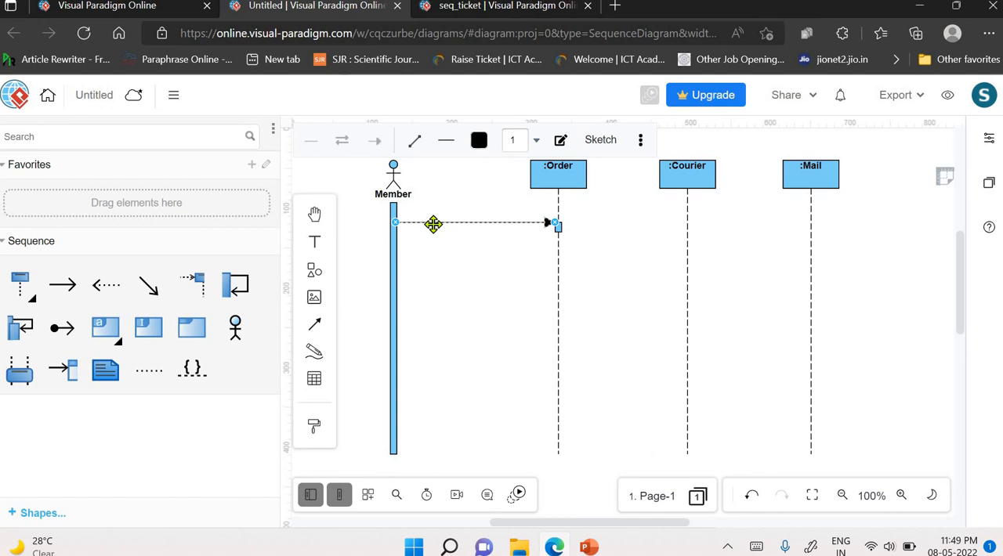
double_click(433, 225)
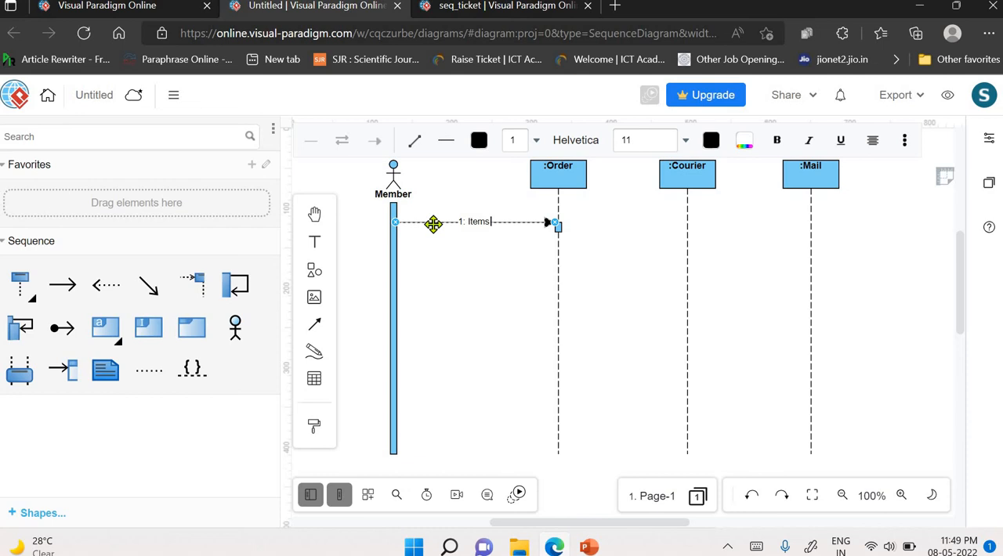
text(List())
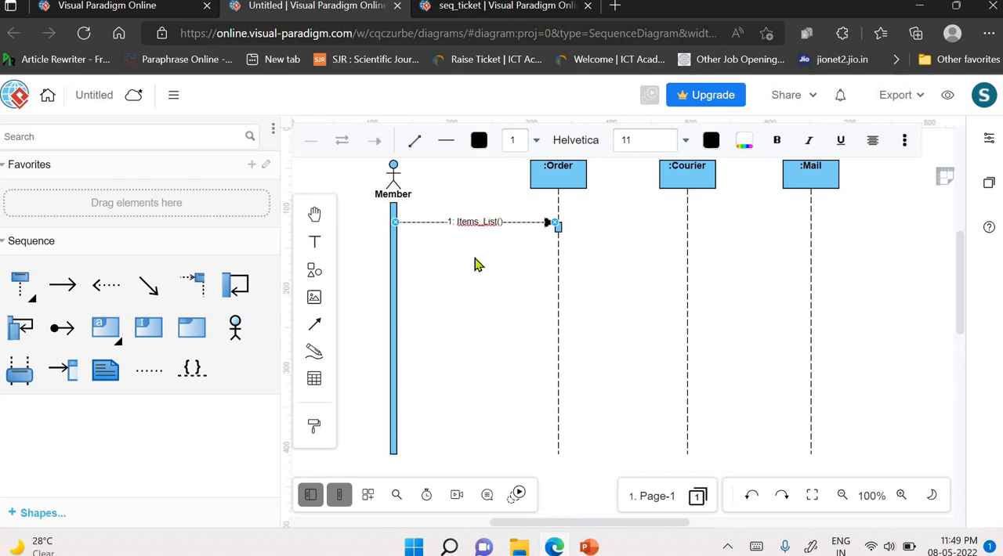
key(Escape)
click(473, 220)
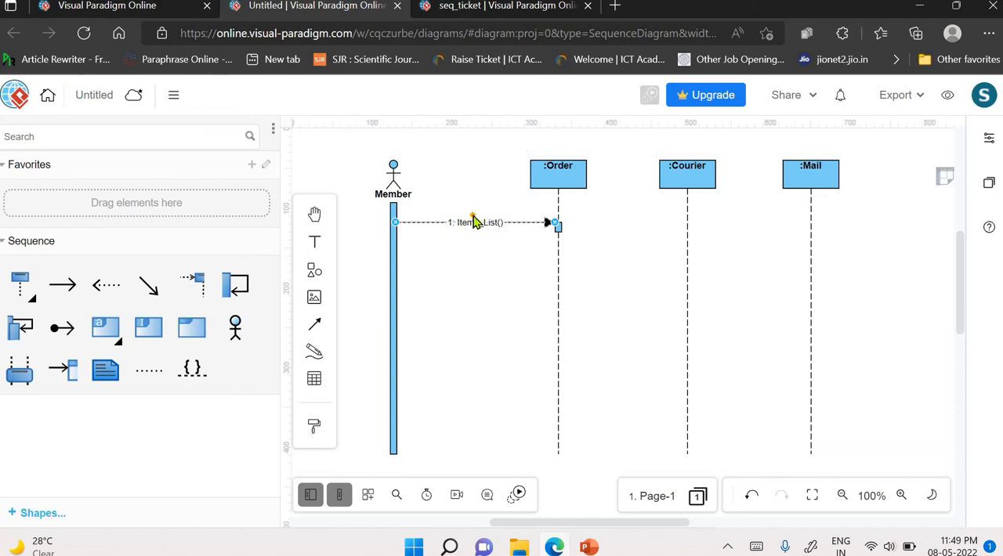
click(483, 267)
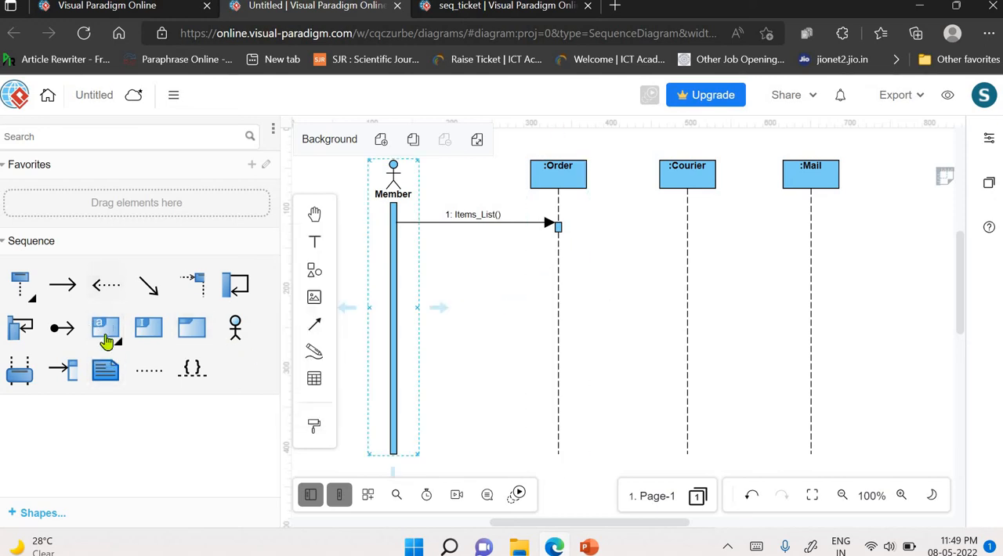
- Insert a loop combined fragment below the Items_List() message and resize it to span the :Order, :Courier and :Mail lifelines
click(149, 334)
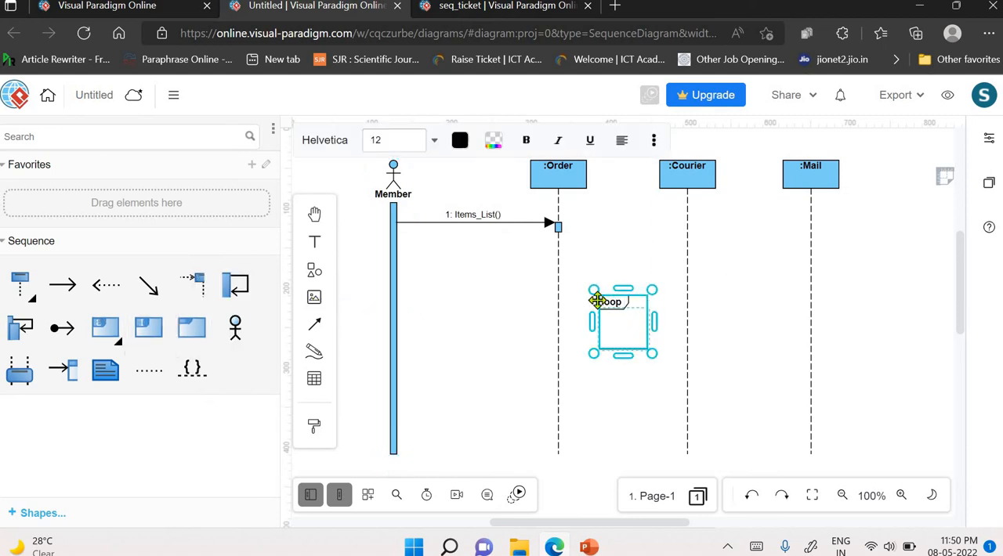
drag(593, 292, 491, 280)
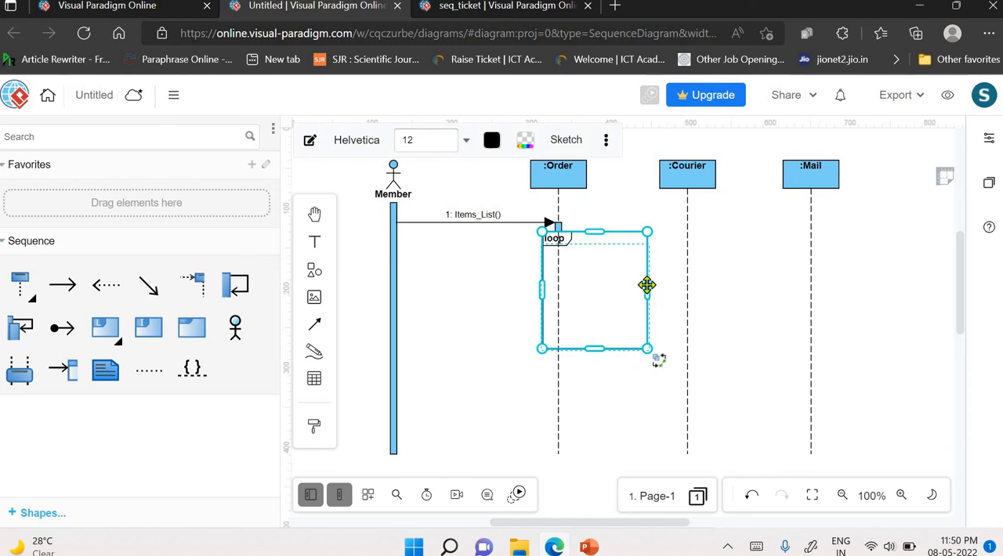
drag(641, 295, 846, 307)
drag(542, 294, 489, 300)
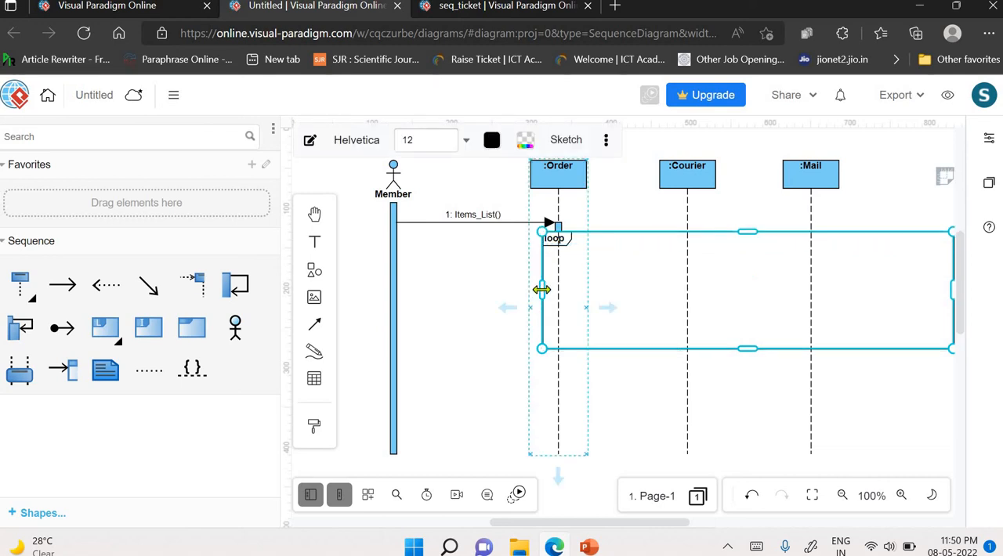
drag(538, 290, 482, 285)
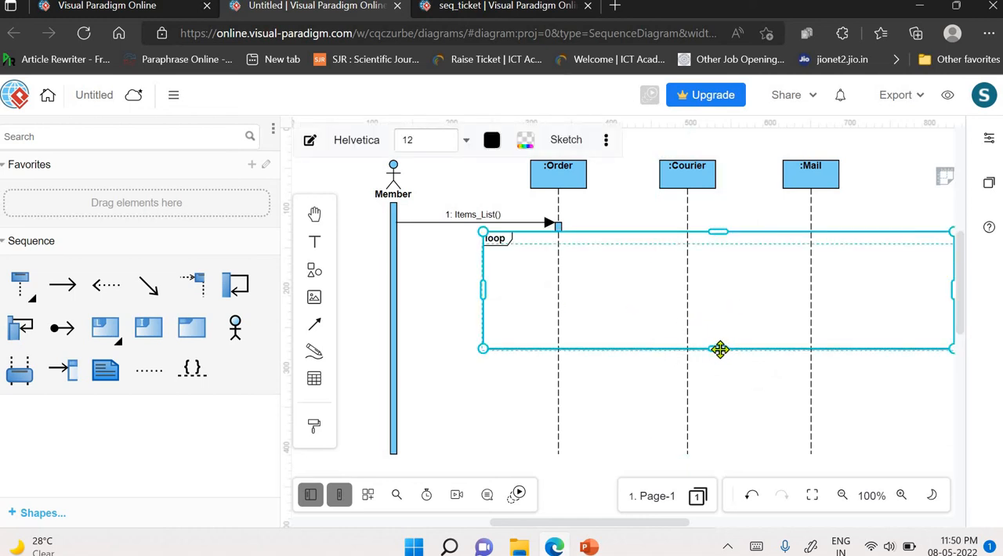
mouse_move(718, 348)
mouse_down()
mouse_move(719, 390)
mouse_move(718, 366)
mouse_up()
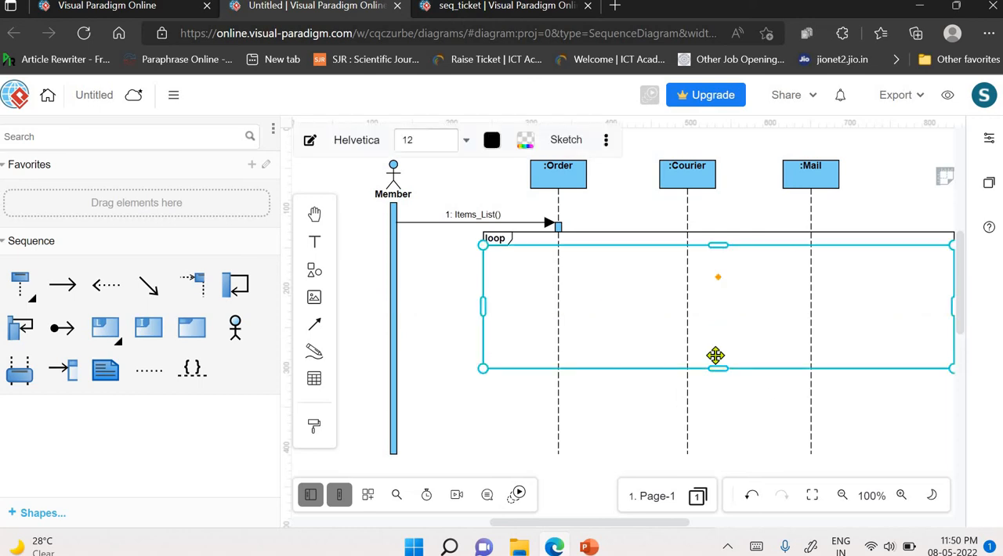
click(479, 328)
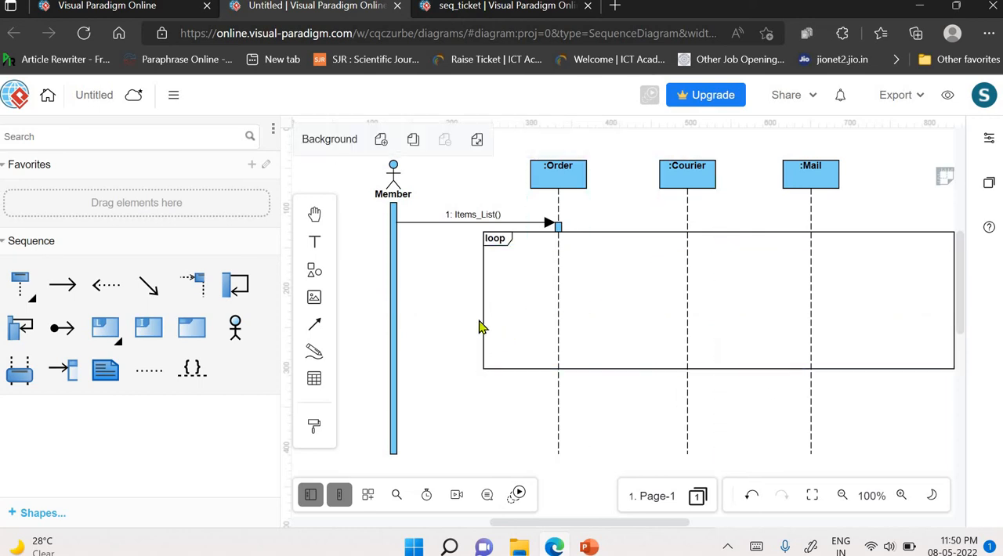
- Set the loop fragment's guard condition to [For Each Item]
click(503, 237)
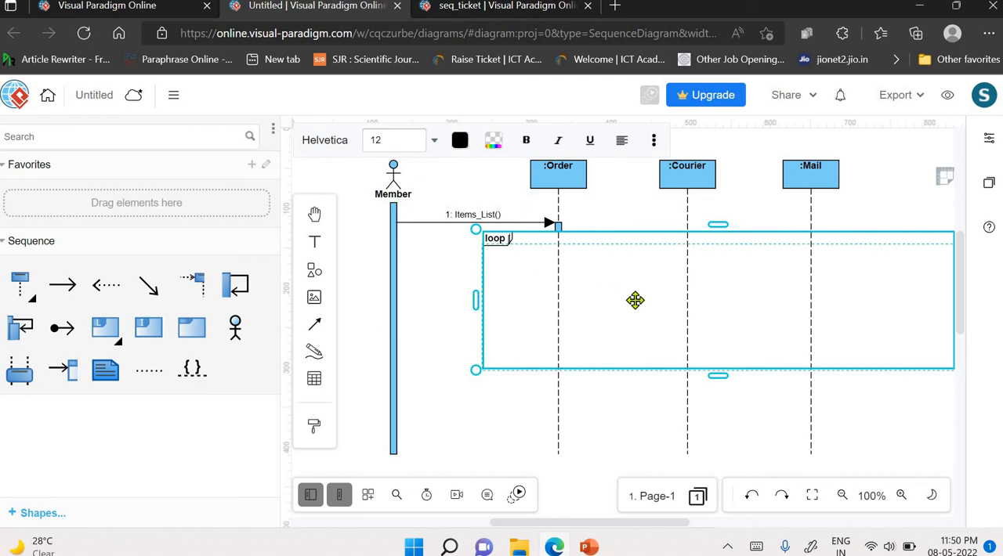
text(For Each Item)
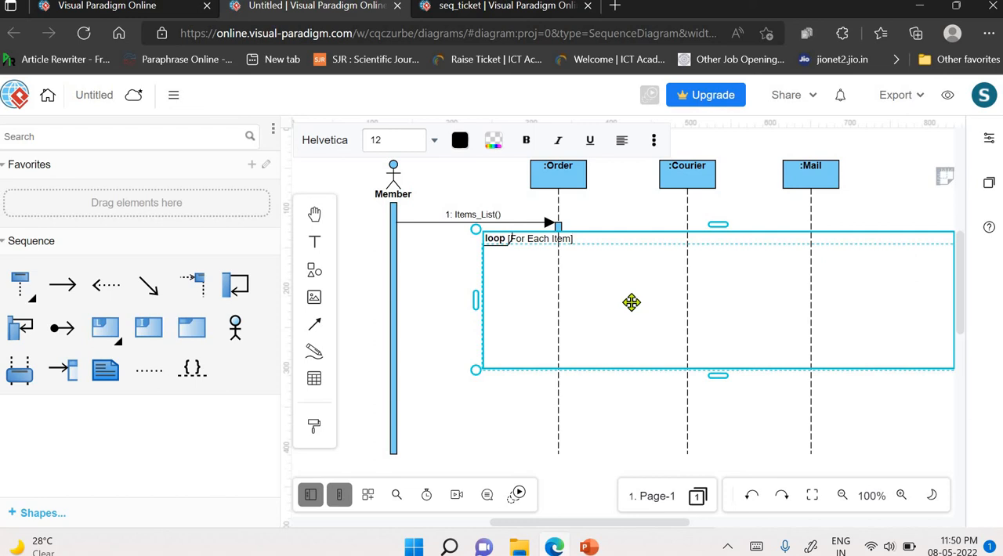
click(468, 313)
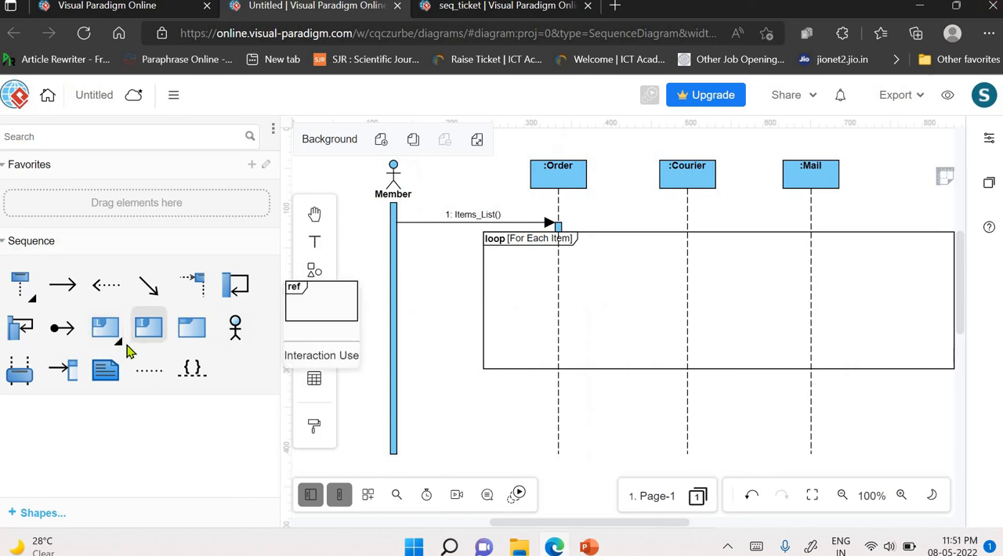
- Insert an alt combined fragment inside the loop, widen it across the :Order, :Courier and :Mail lifelines, and shorten its upper compartment
drag(132, 339, 119, 367)
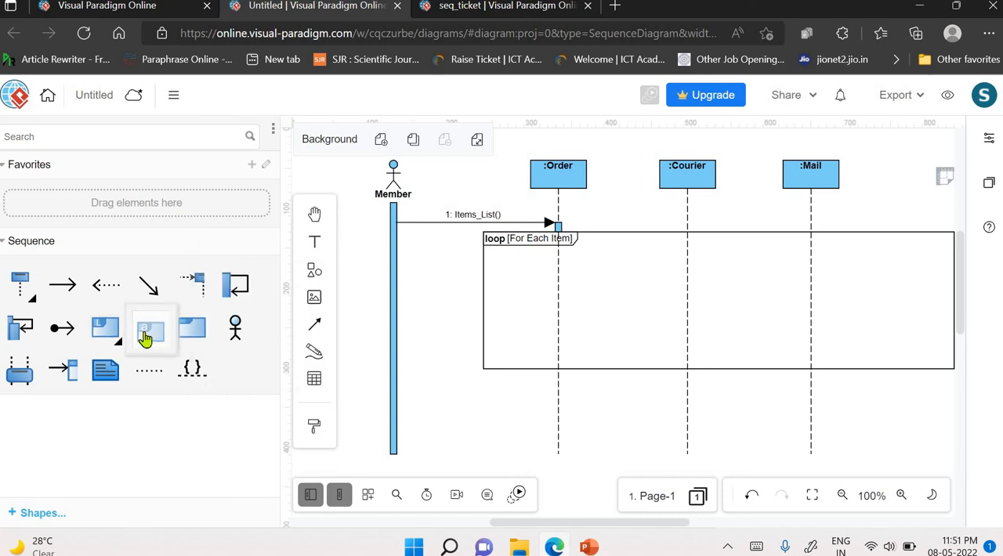
drag(145, 337, 598, 287)
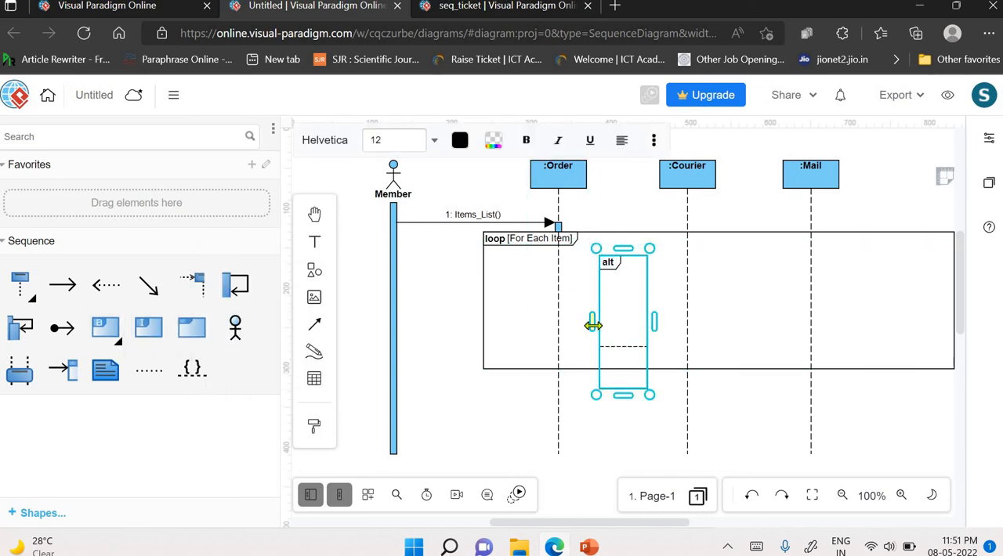
drag(588, 322, 518, 337)
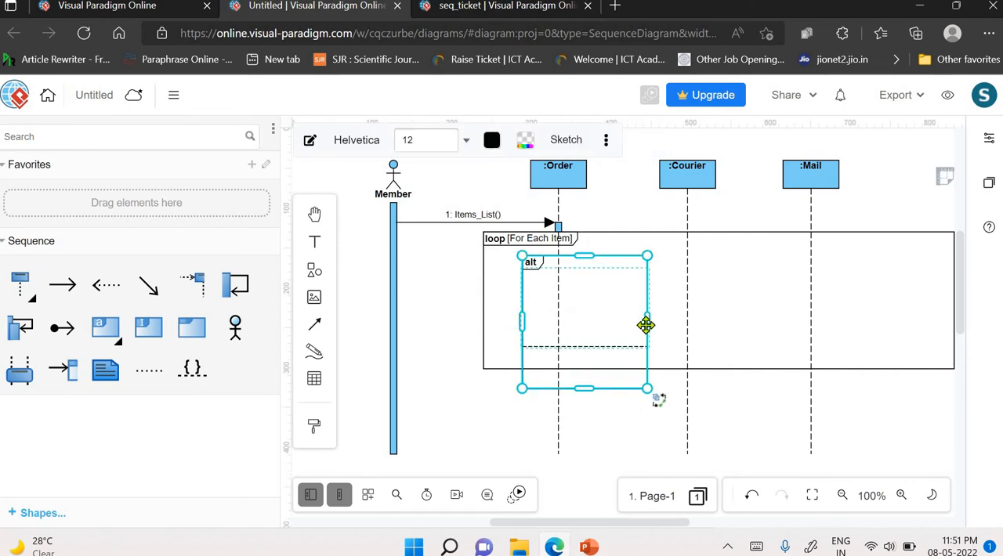
click(646, 323)
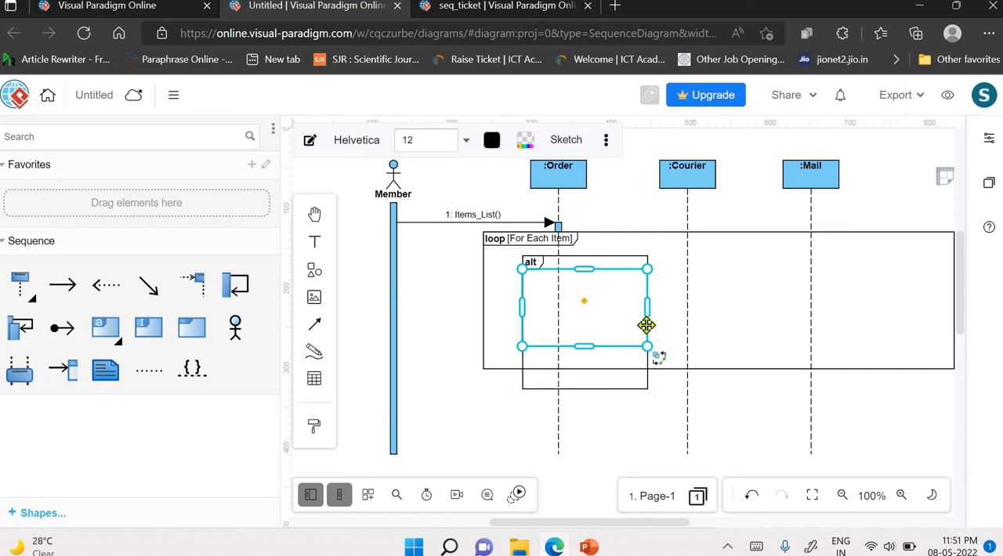
drag(646, 304, 852, 316)
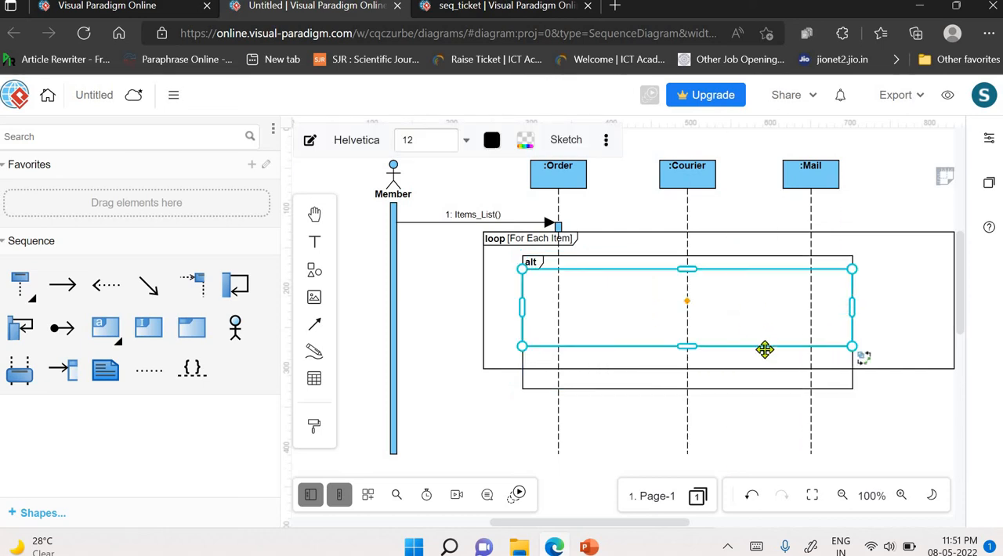
drag(685, 344, 682, 318)
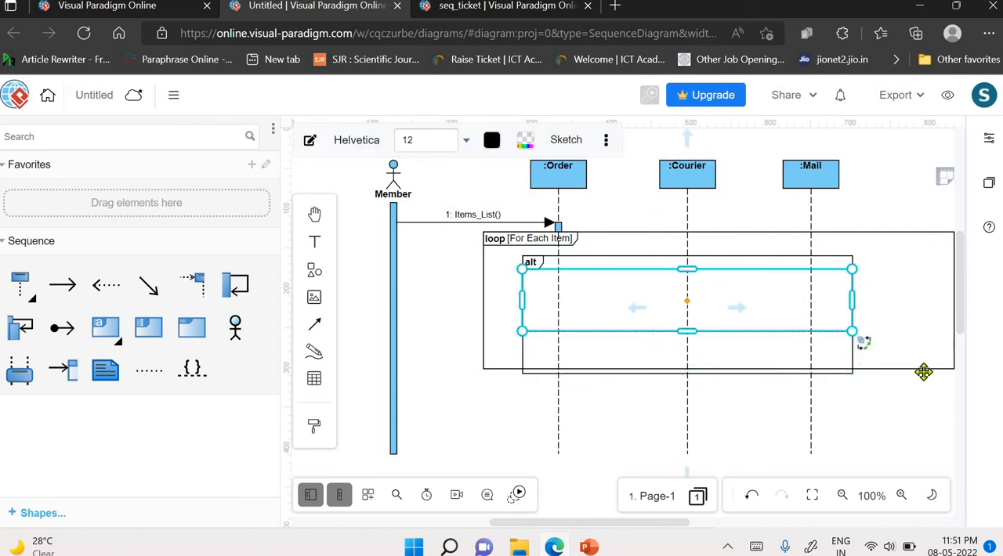
click(720, 359)
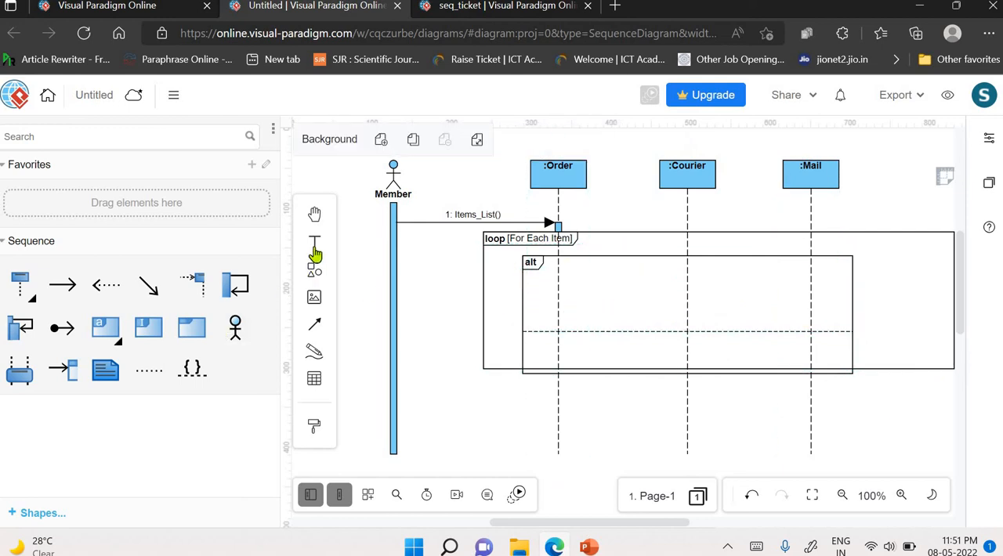
- Add the guard text [If Member=VIP] inside the alt fragment
click(624, 327)
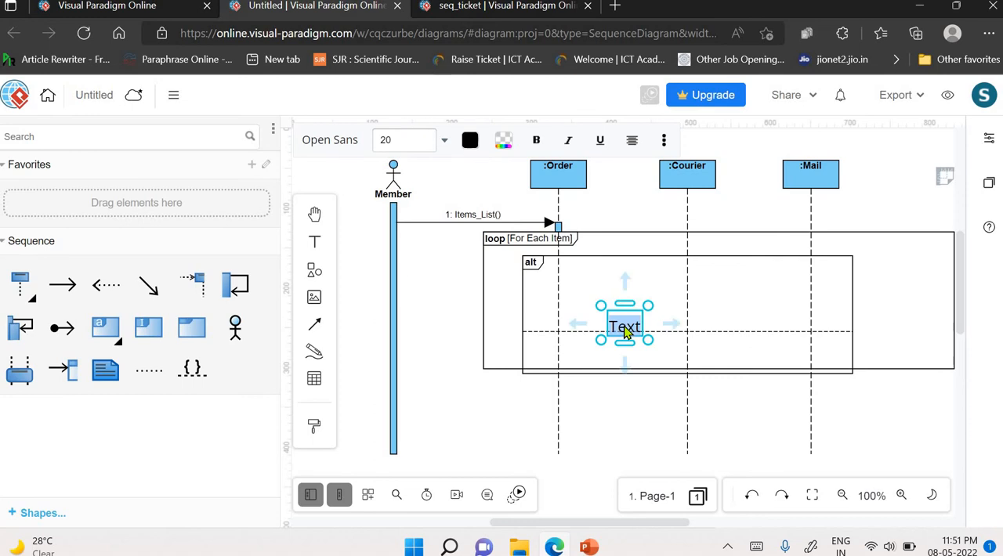
key(BackSpace)
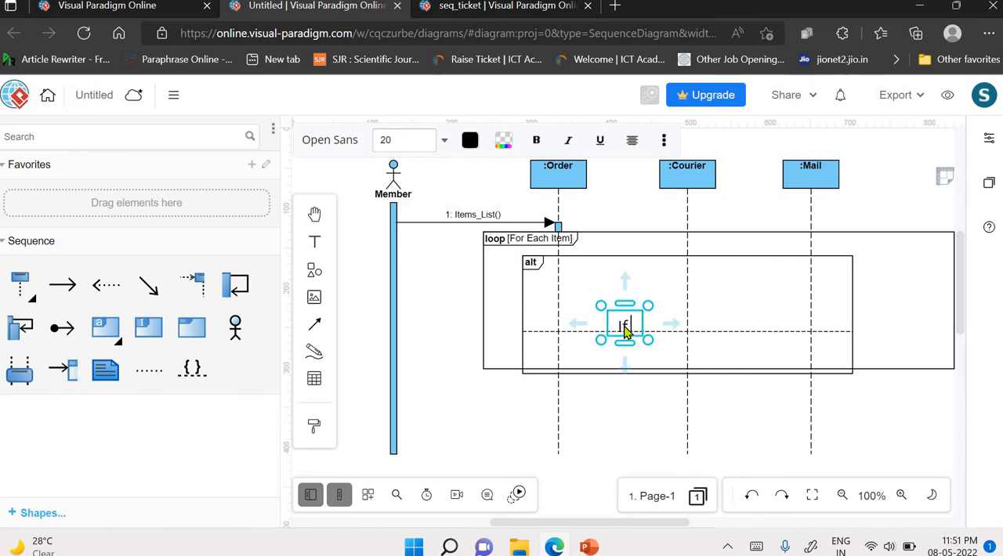
text(If Mem)
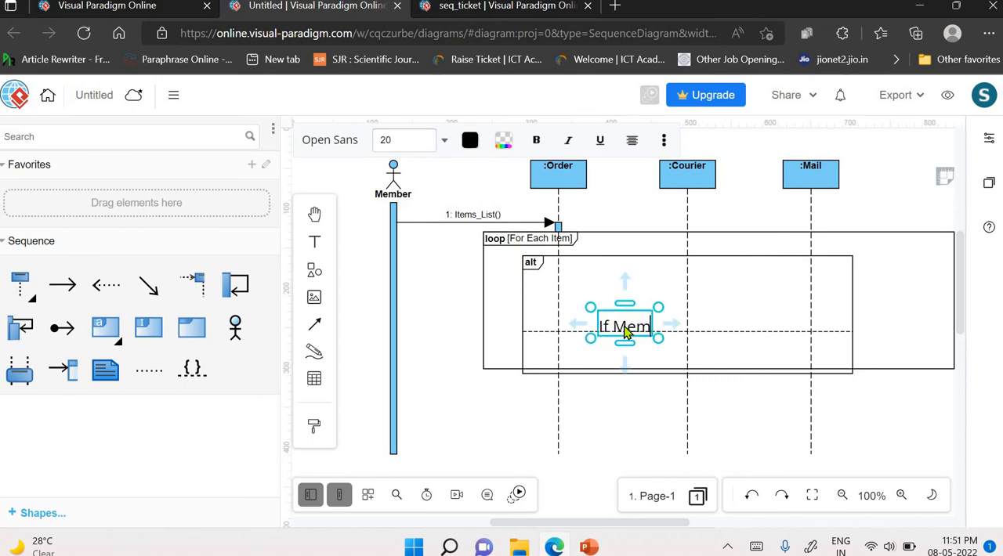
text(ber=)
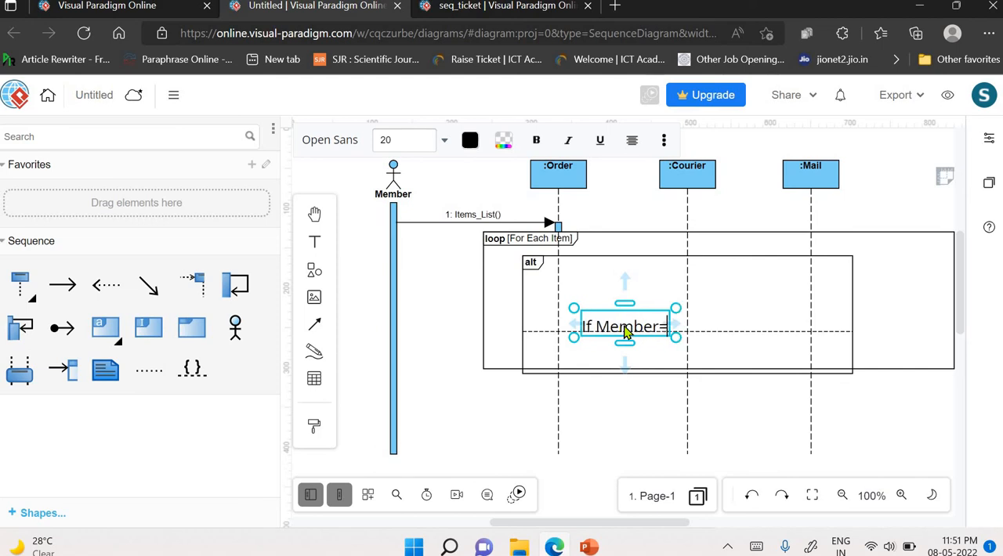
text(VIP)
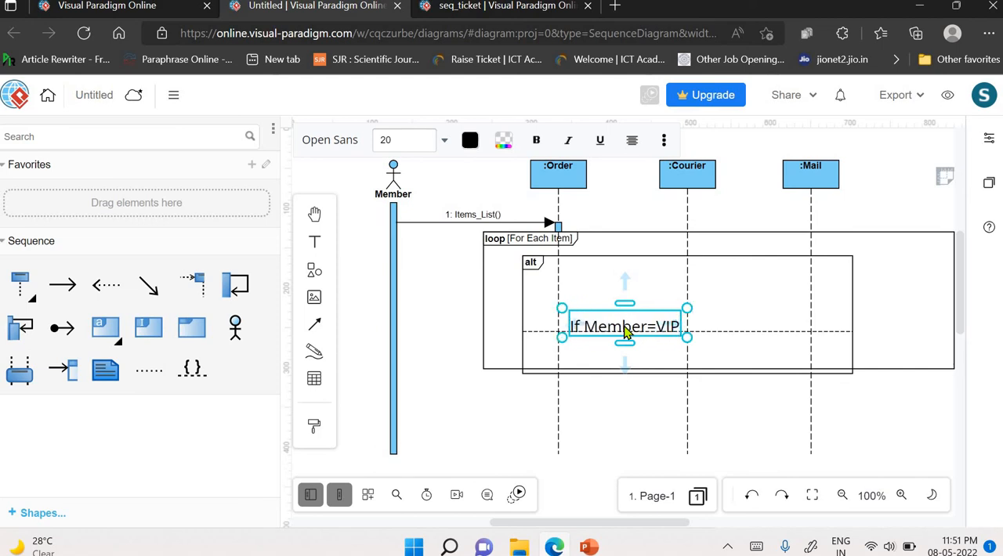
text(])
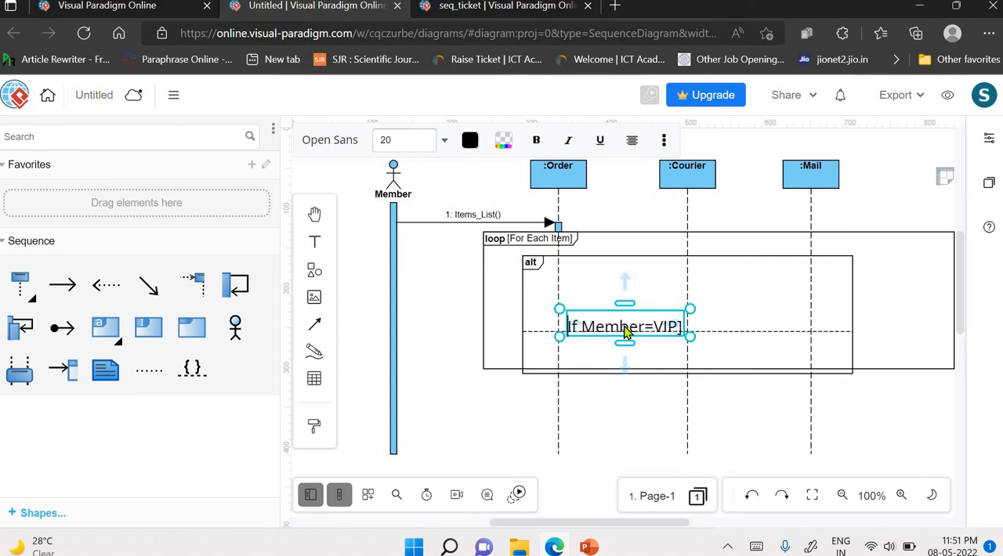
text([)
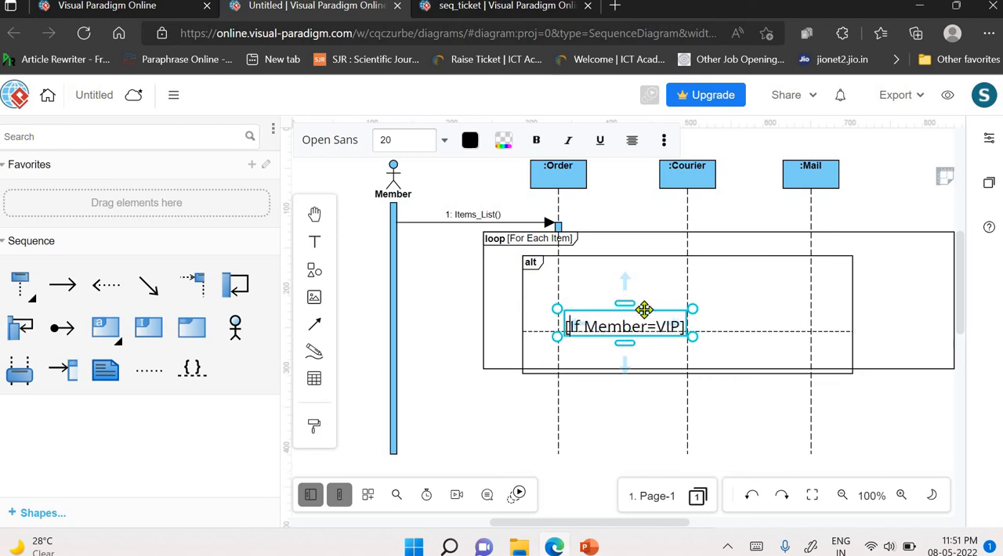
- Move the [If Member=VIP] text up beside the alt label and set its font size to 14
drag(637, 316, 636, 260)
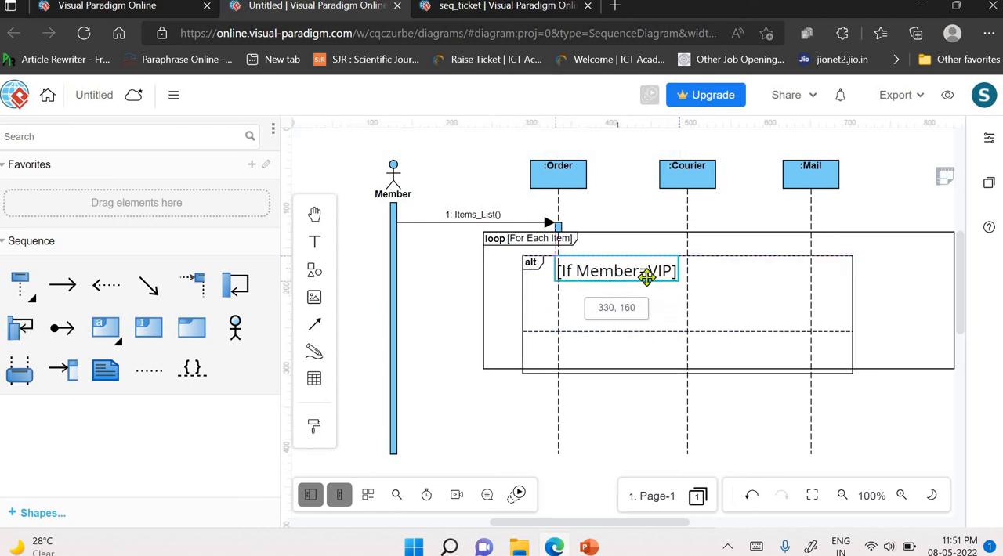
click(476, 139)
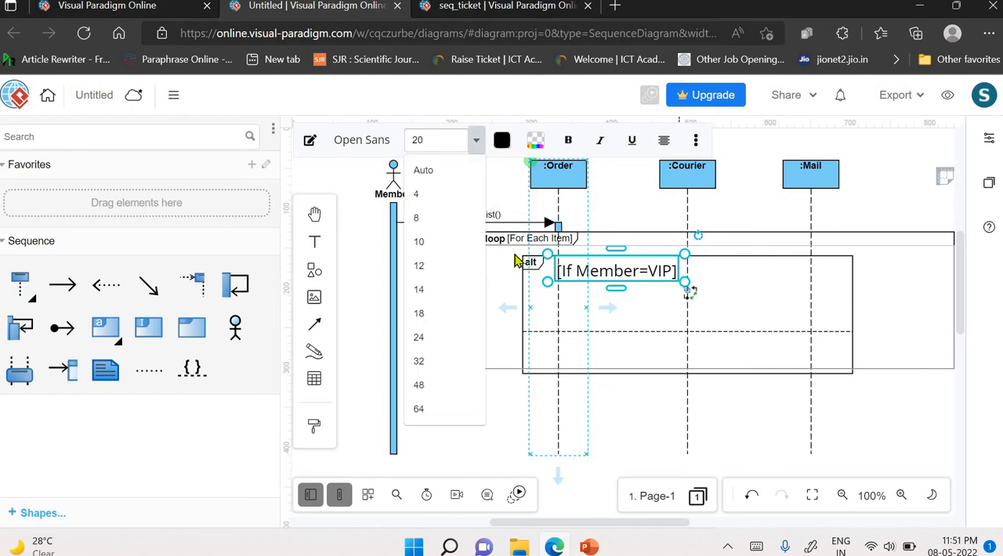
click(443, 290)
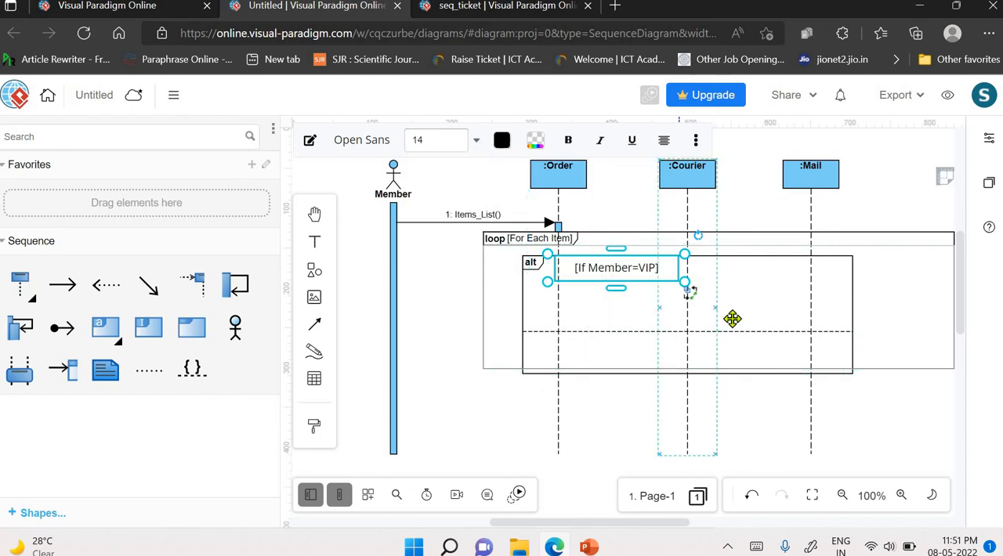
click(648, 294)
click(622, 265)
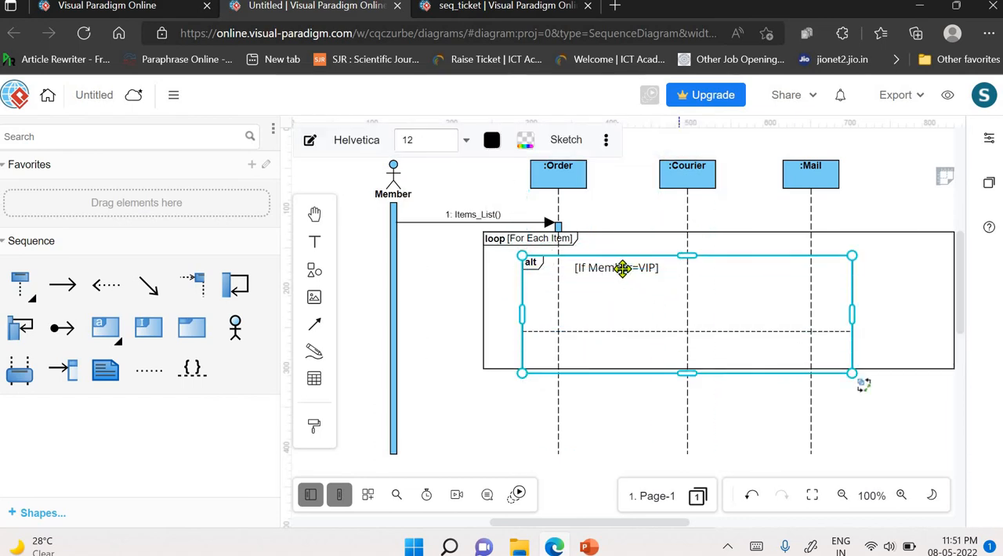
click(620, 267)
click(622, 265)
click(623, 265)
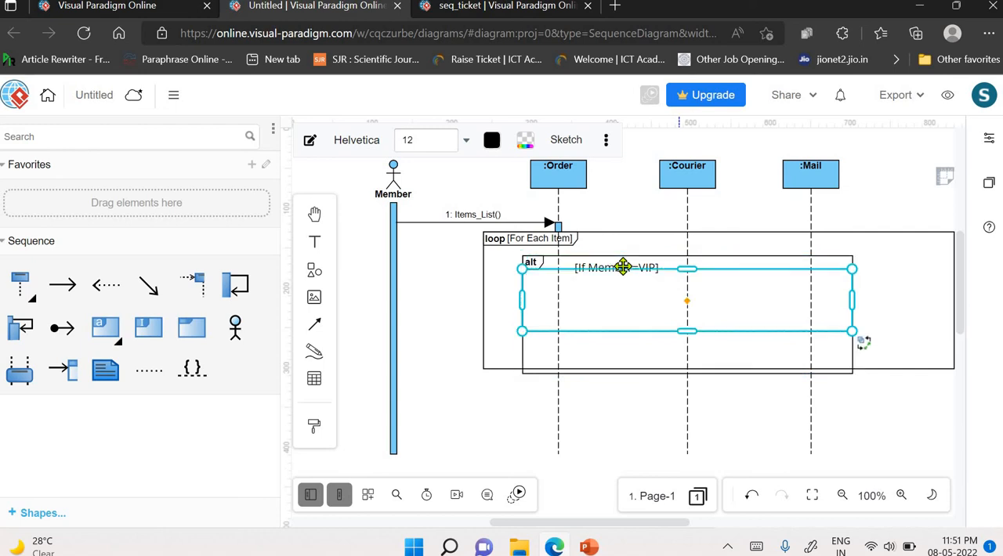
click(930, 322)
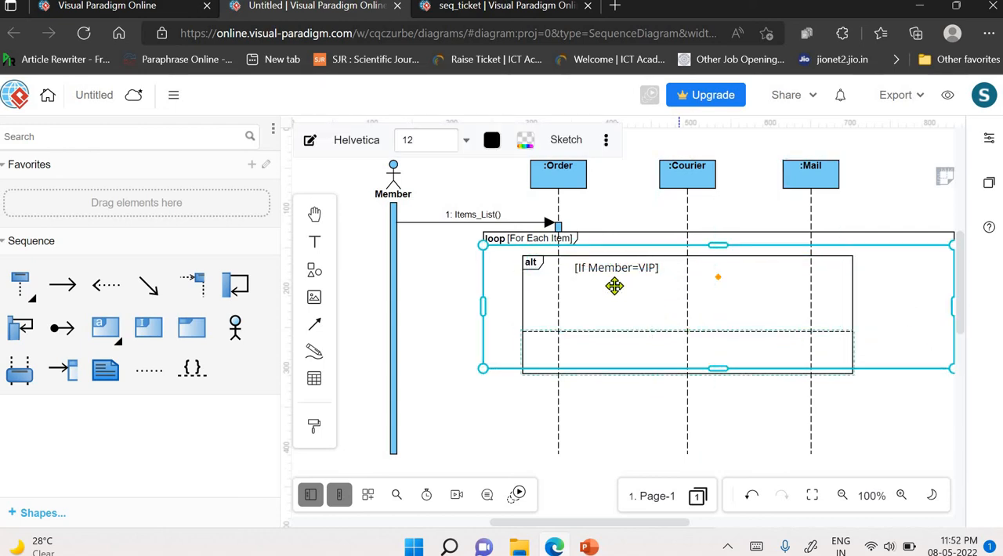
click(598, 268)
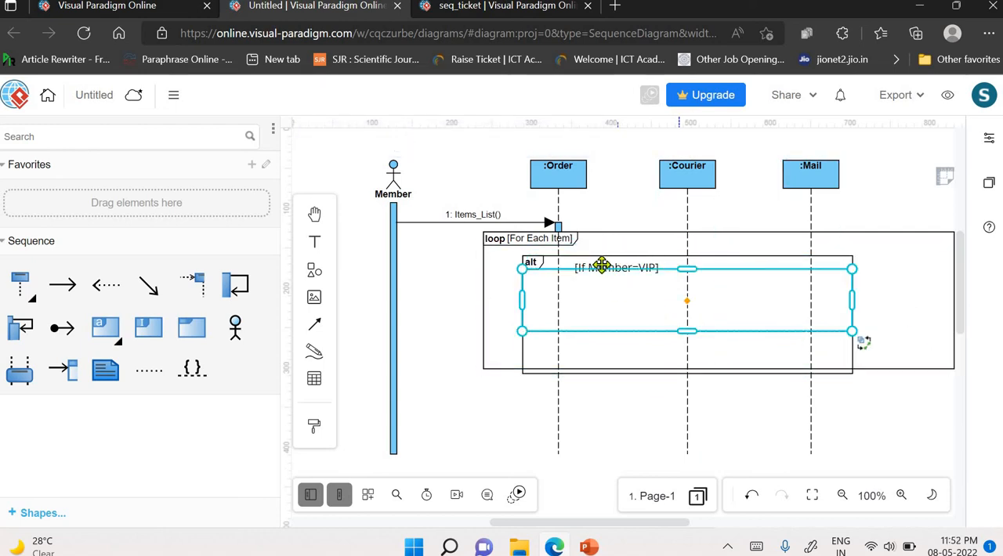
click(597, 268)
- Shorten the alt fragment's upper compartment further so the whole fragment fits inside the loop fragment
click(609, 306)
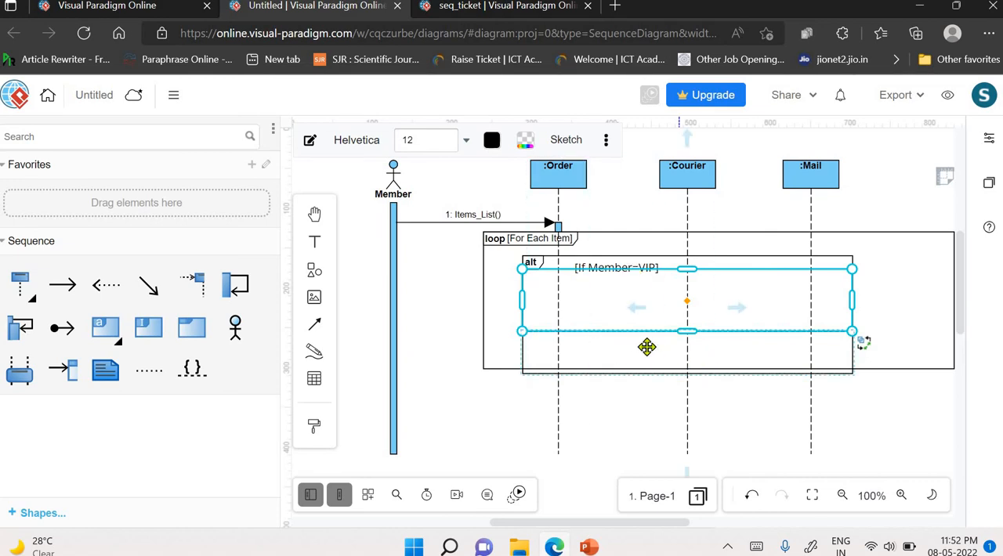
drag(685, 330, 687, 314)
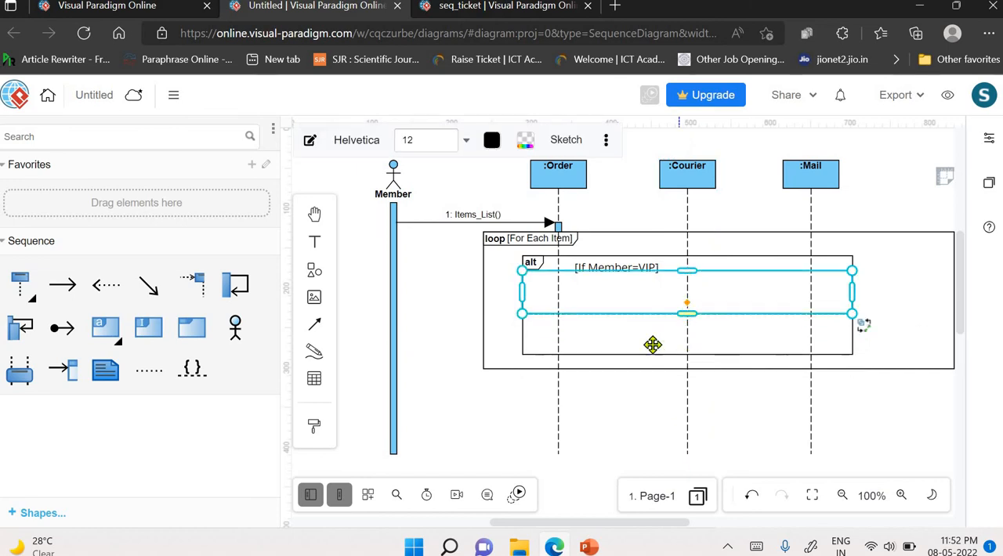
click(619, 265)
click(619, 265)
click(620, 265)
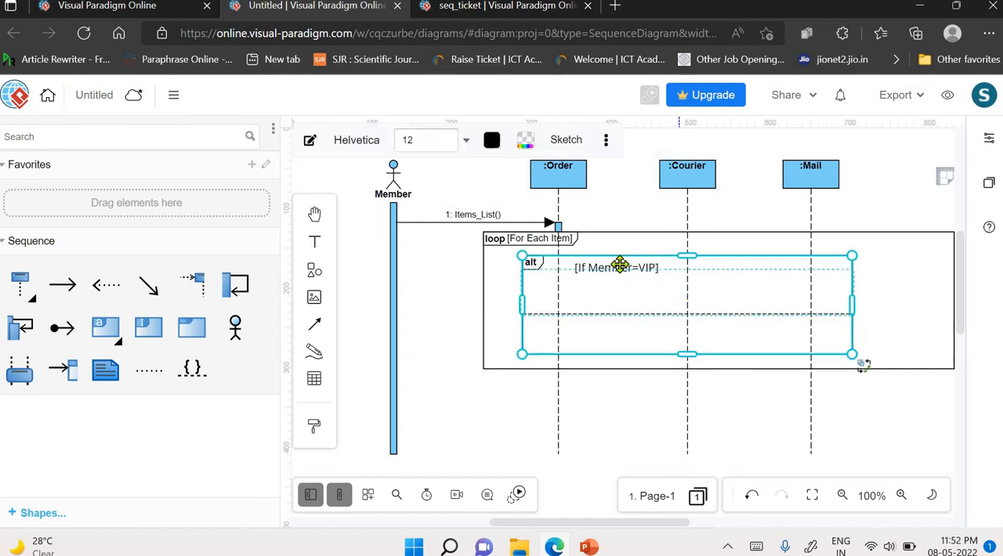
- Add the text Else at font size 14 in the alt fragment's lower compartment, placed just beside the :Order lifeline
click(313, 249)
click(671, 350)
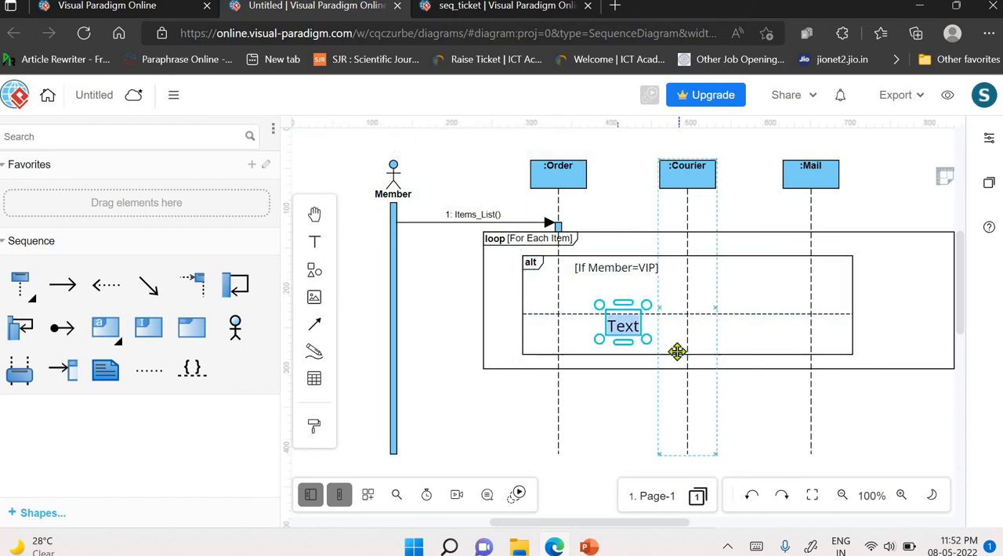
key(BackSpace)
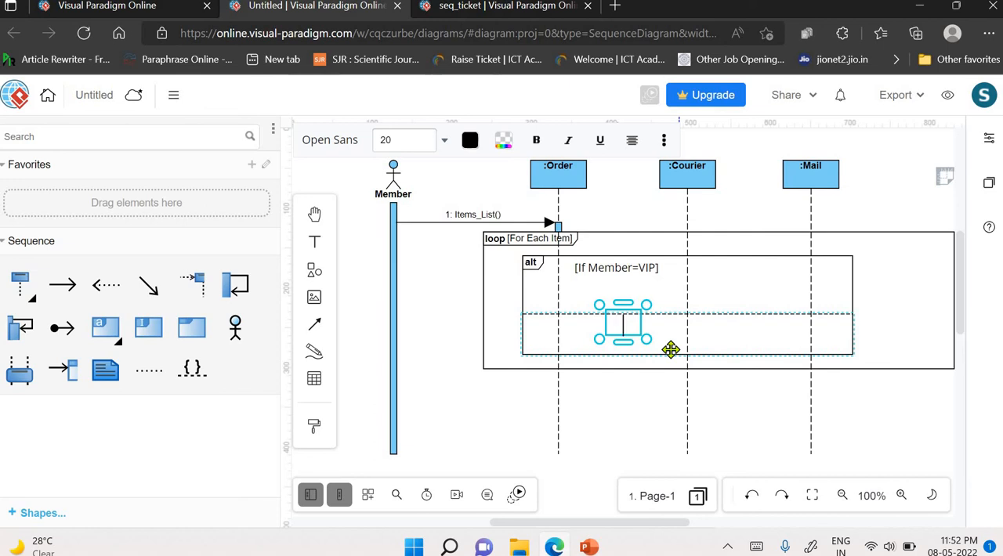
double_click(624, 328)
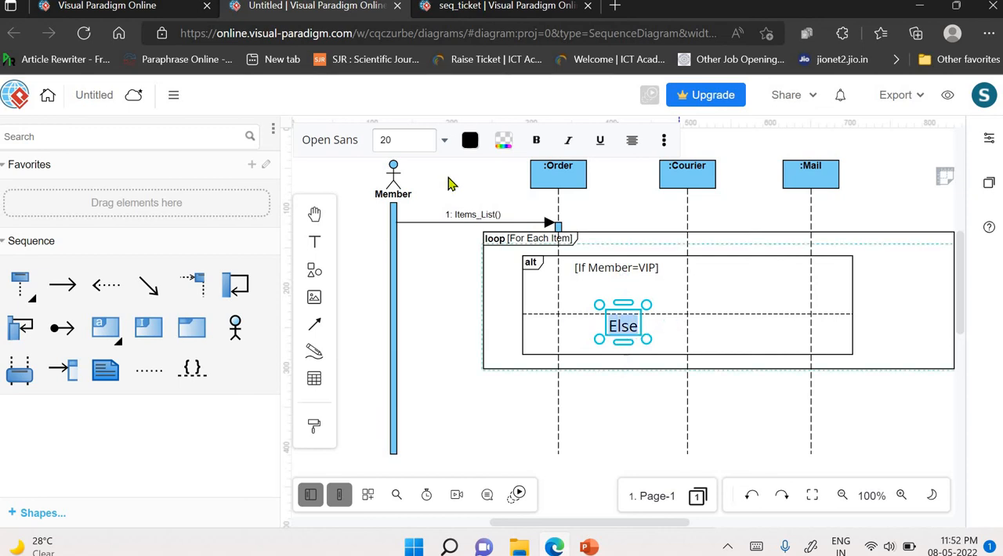
click(444, 140)
click(399, 267)
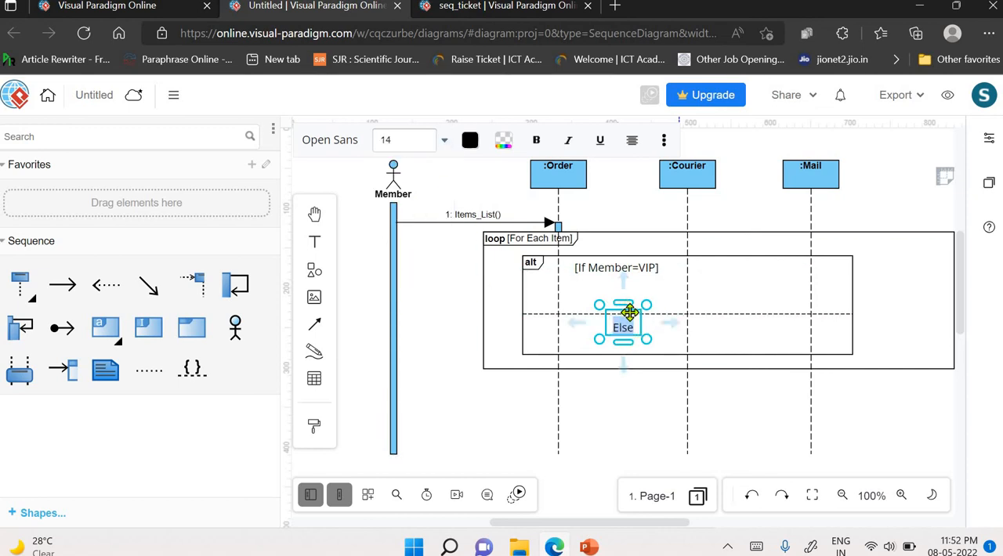
drag(630, 312, 586, 319)
click(688, 403)
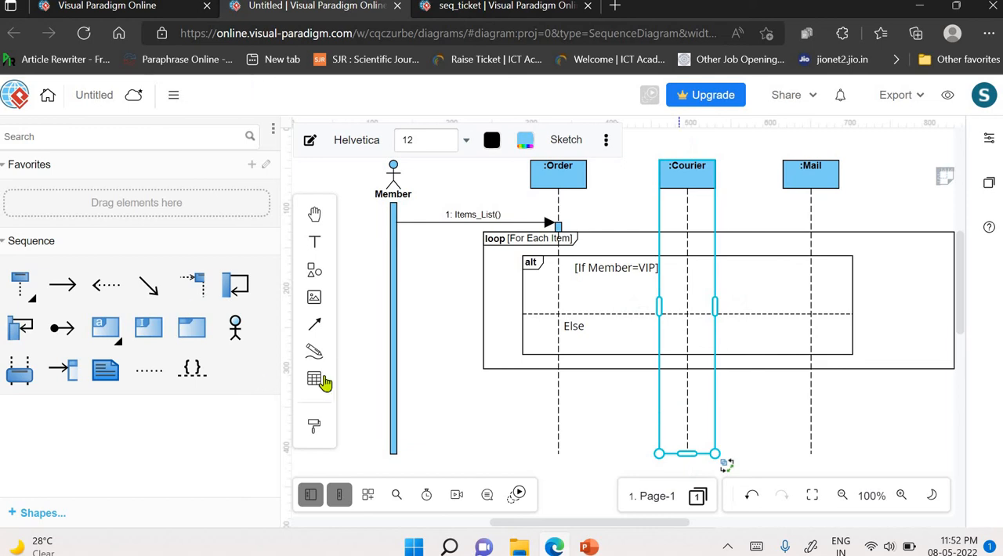
click(634, 365)
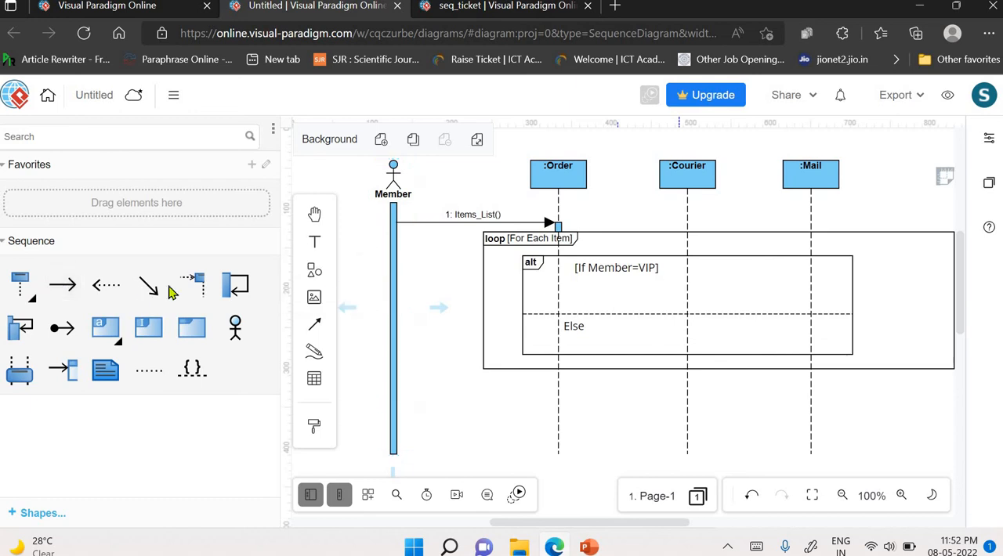
- Draw a message from :Order to :Courier in the alt fragment's upper compartment and label it 1.1: Dispatch()
click(67, 287)
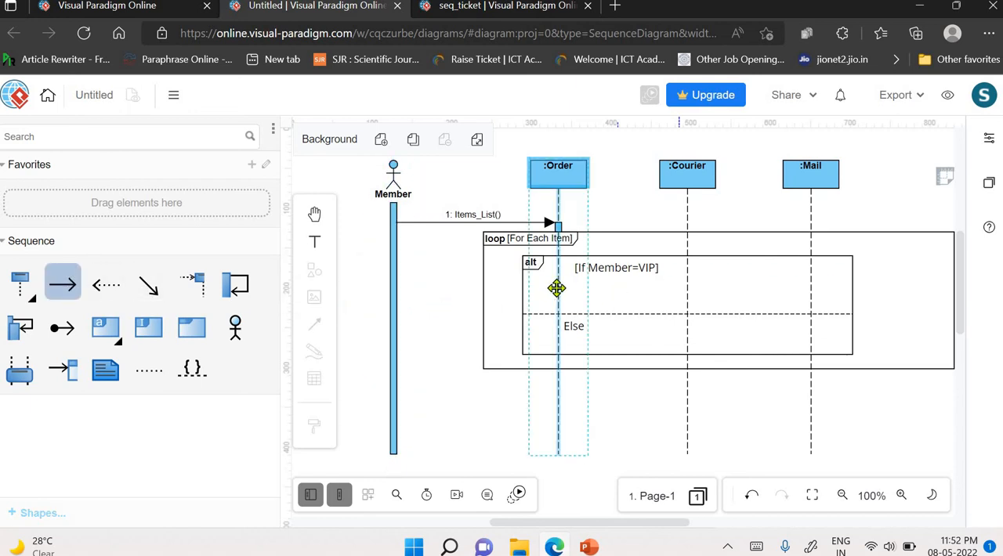
drag(558, 297, 689, 293)
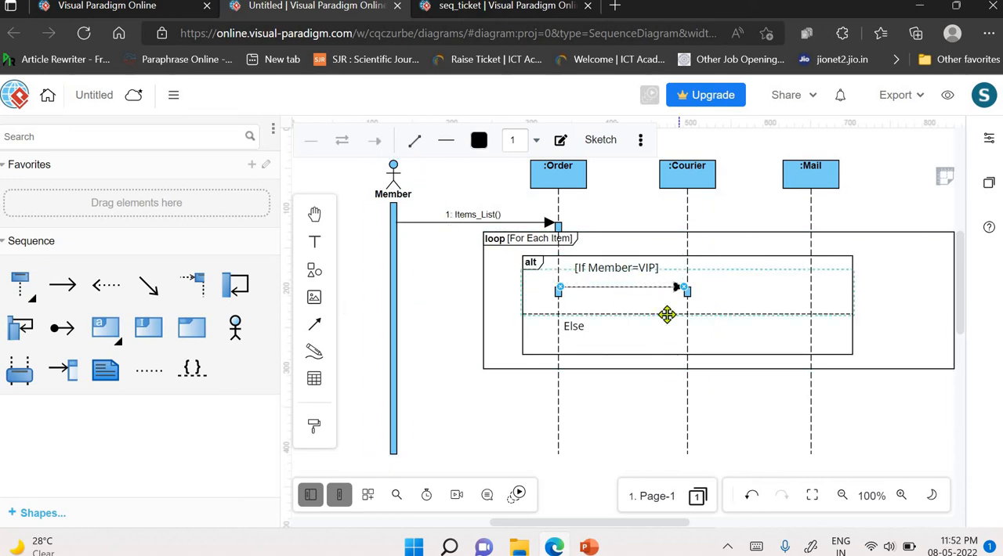
text(1.1)
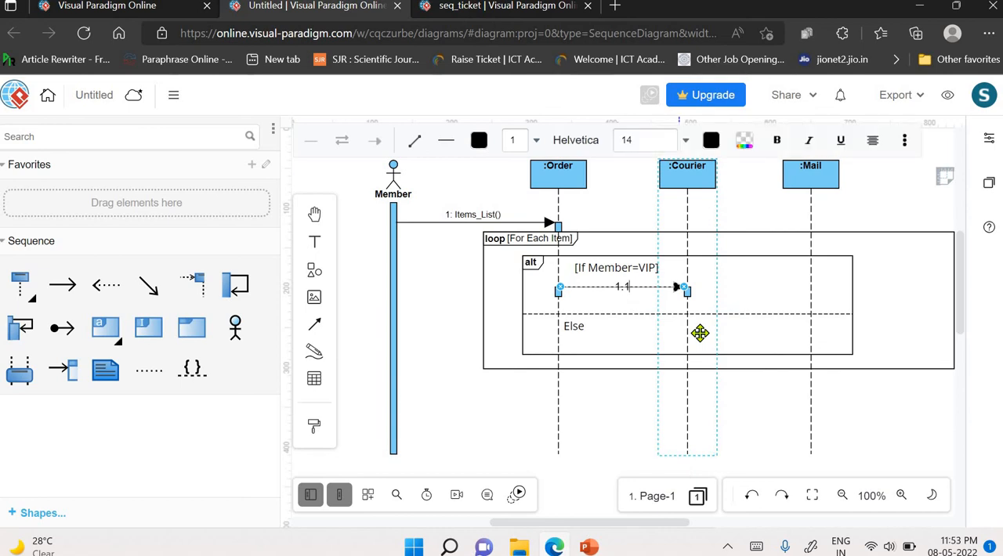
text(: Dispatch())
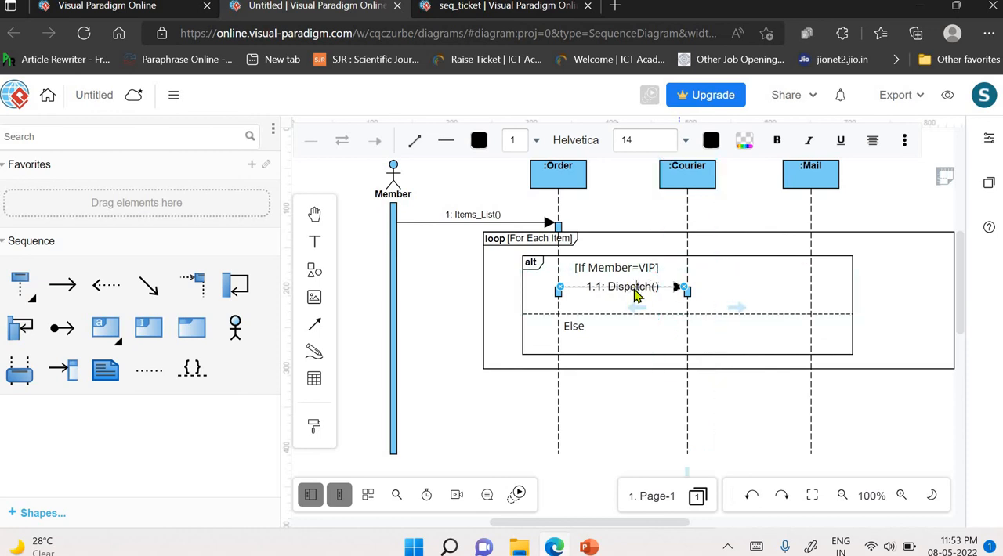
click(641, 328)
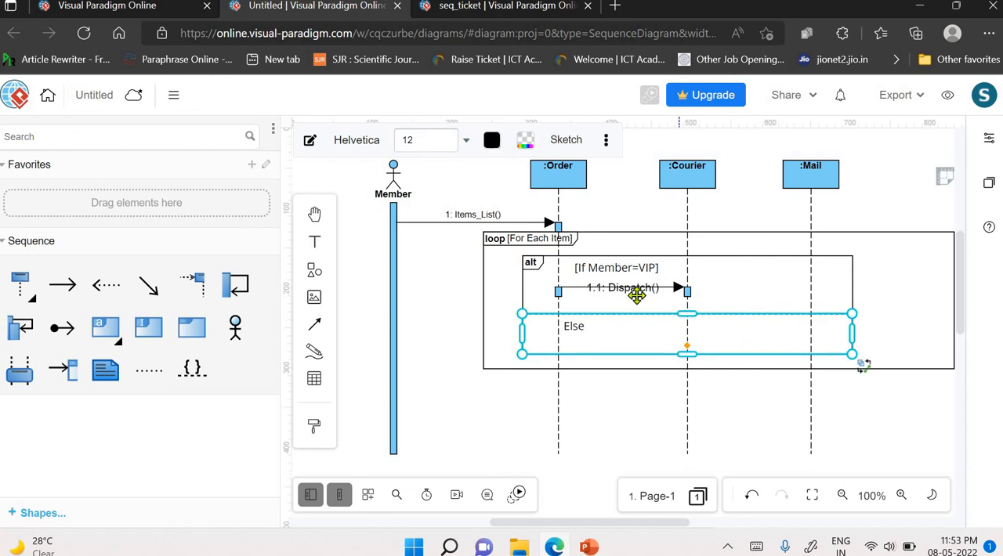
- Move the 1.1: Dispatch() label just below its message arrow and make it bold
click(631, 293)
drag(622, 288, 631, 293)
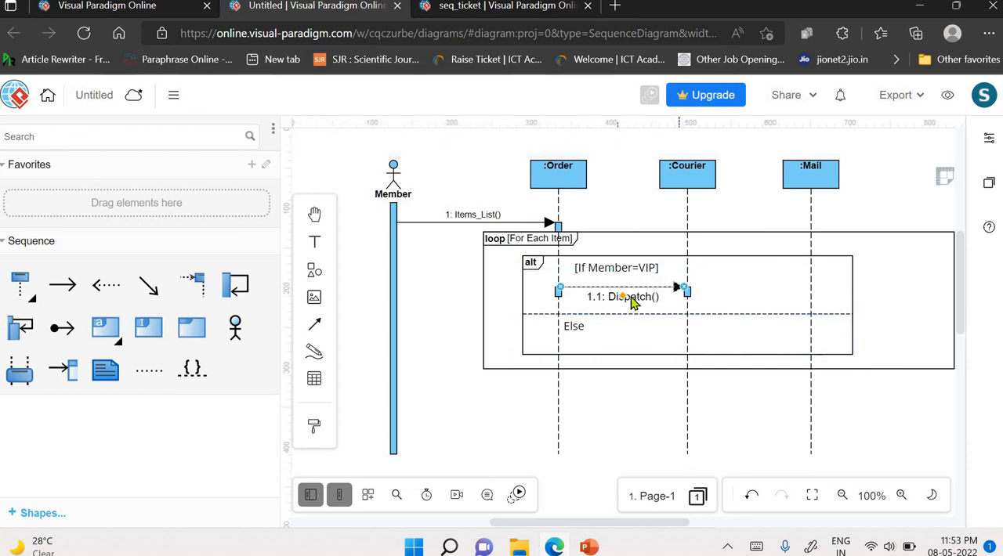
double_click(631, 298)
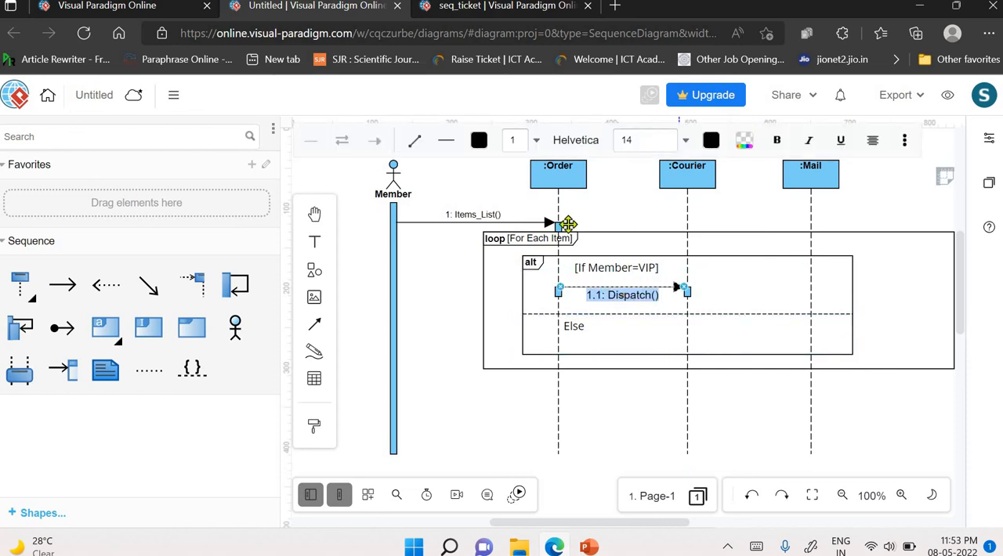
click(778, 141)
click(761, 346)
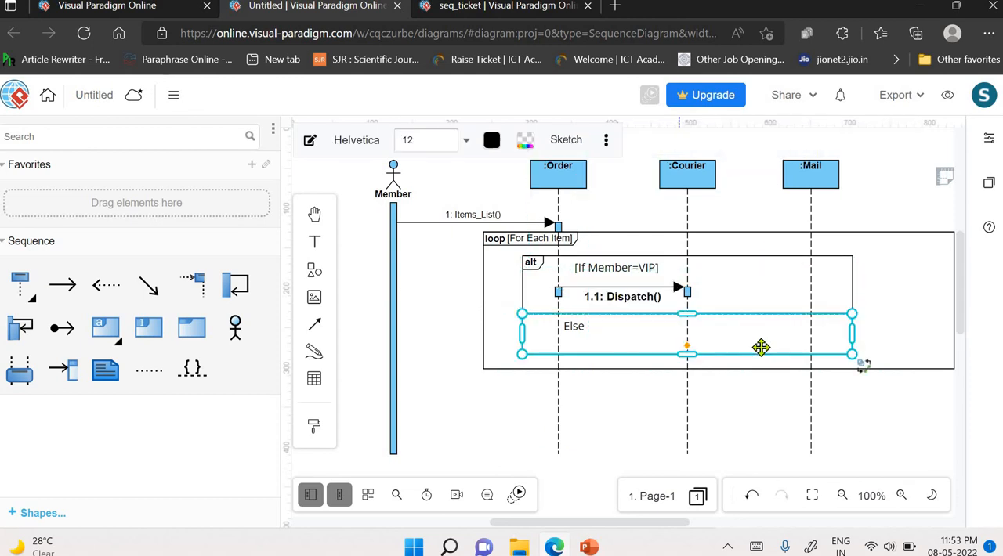
- Make the 1: Items_List() label on the message from Member to :Order bold
double_click(474, 215)
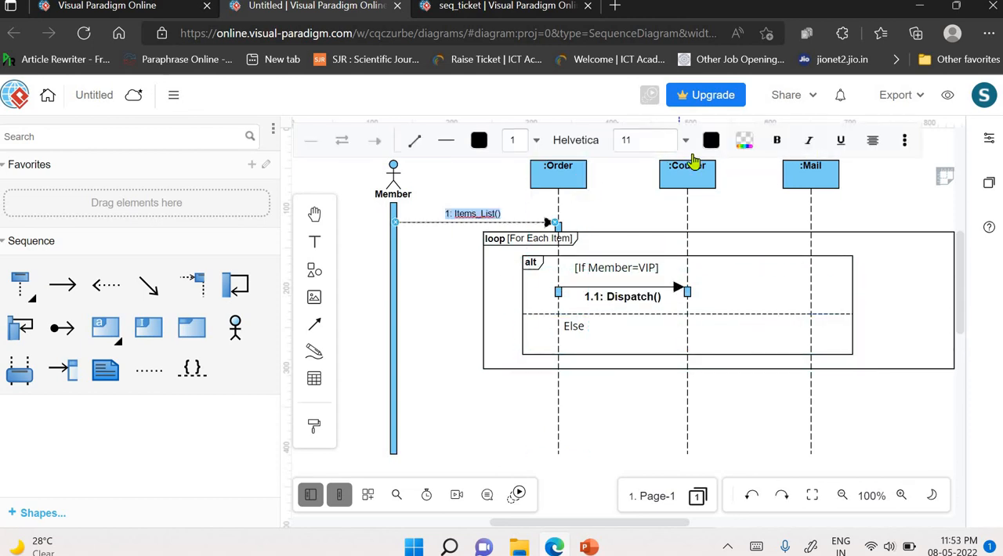
click(776, 149)
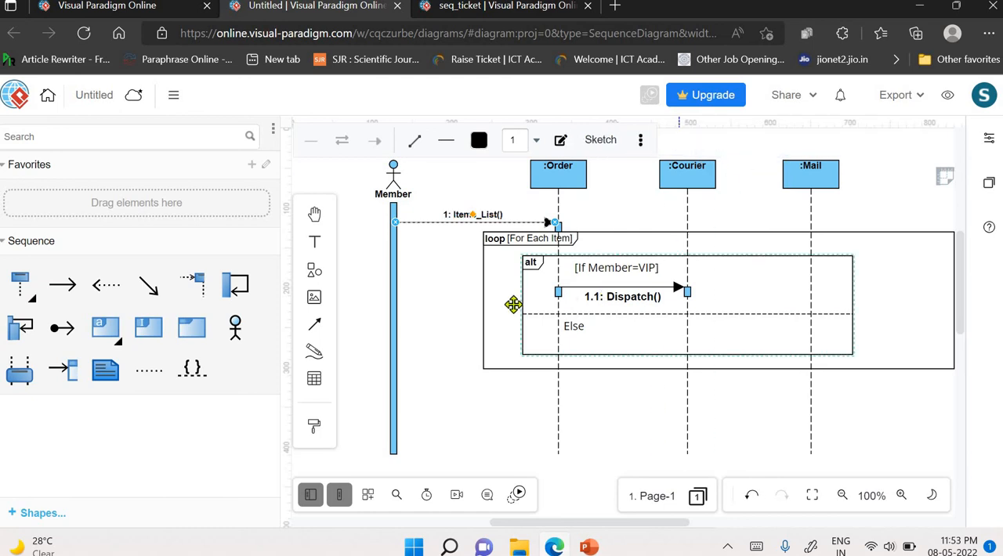
click(464, 317)
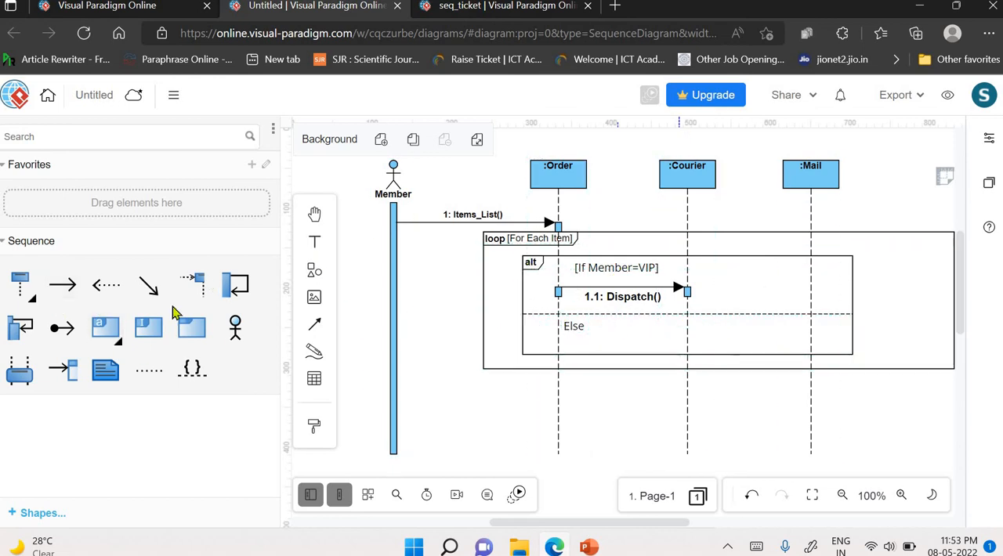
- Draw a message from :Order to :Mail in the alt fragment's Else compartment and start editing its label
click(63, 283)
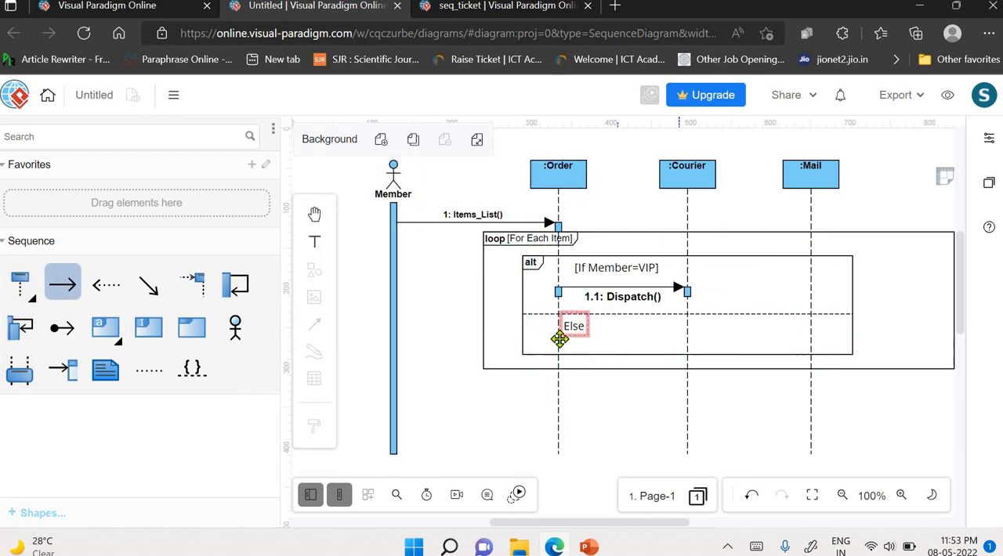
click(679, 341)
click(62, 284)
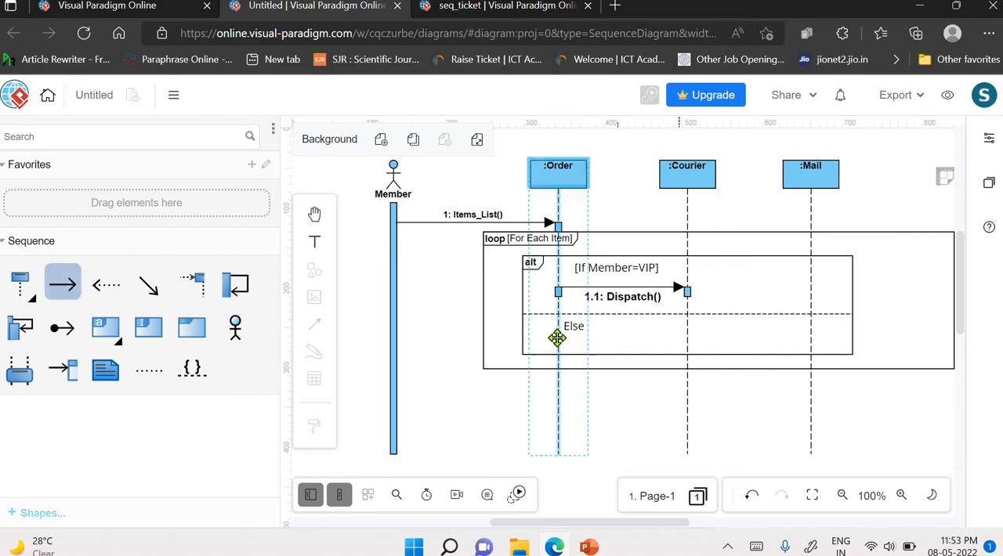
drag(561, 342, 815, 341)
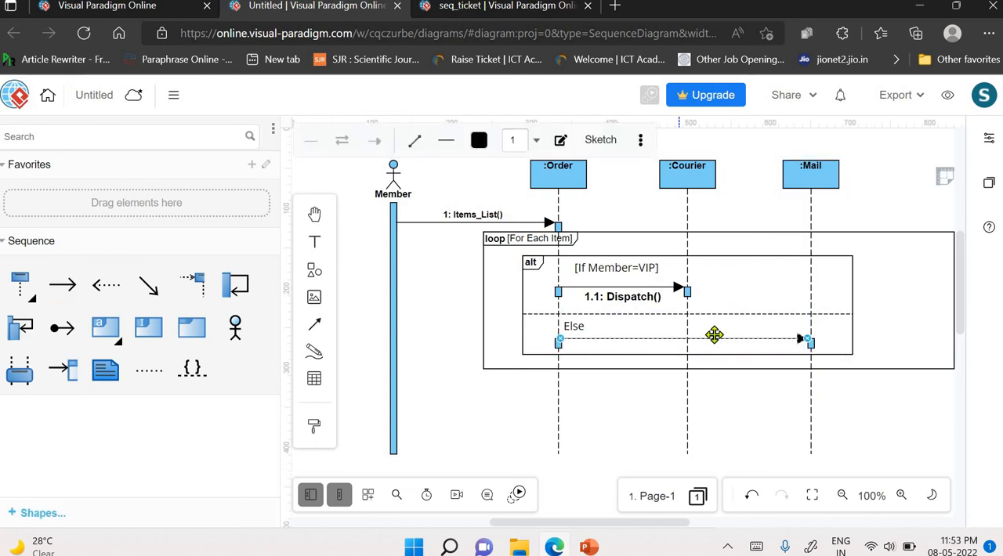
double_click(714, 335)
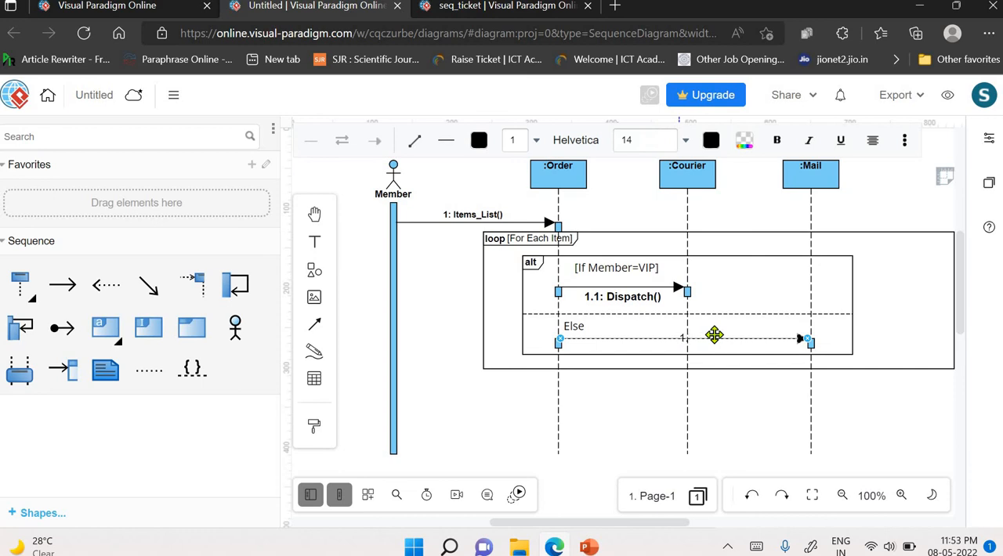